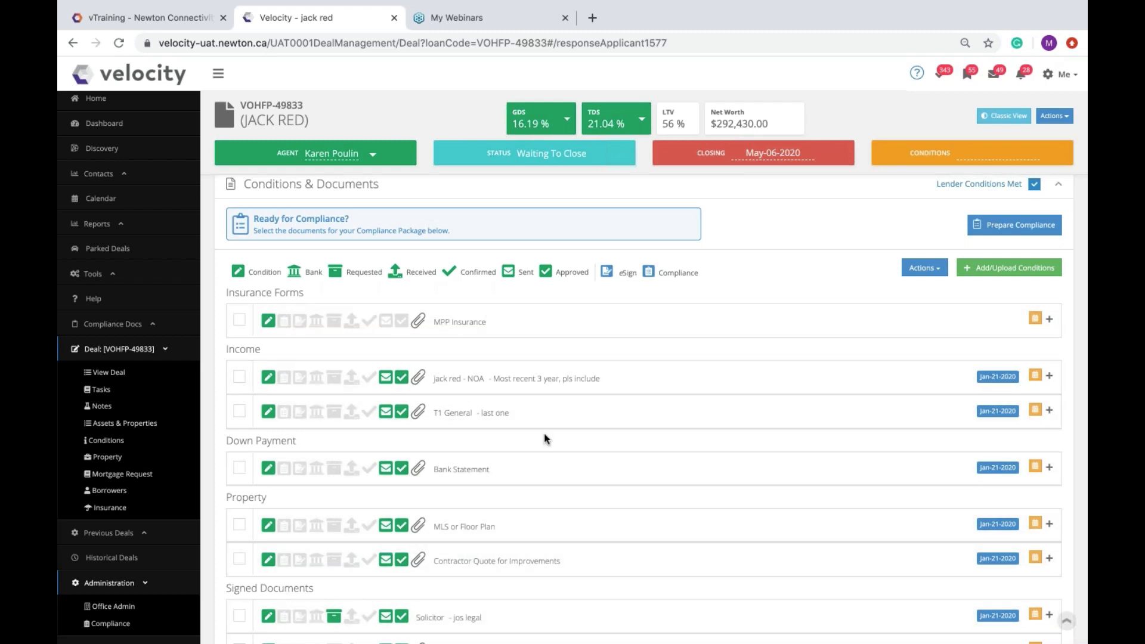
Step: Change the NOA condition's customer note to 'Most recent 1 year, pls include'
click(492, 383)
click(709, 593)
key(BackSpace)
text(1)
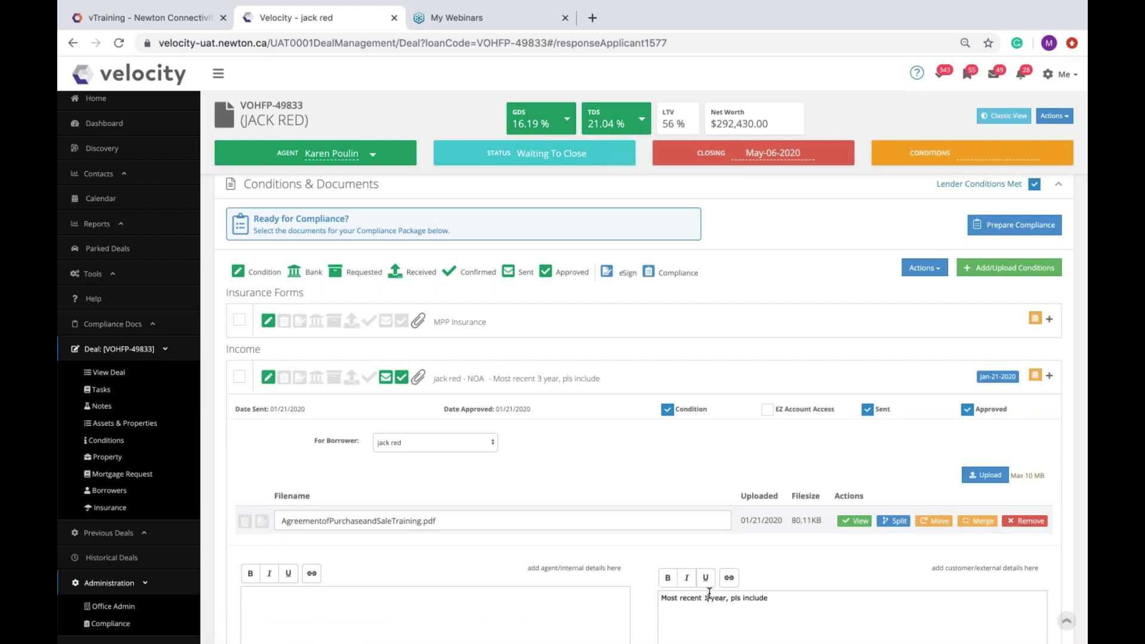
click(501, 388)
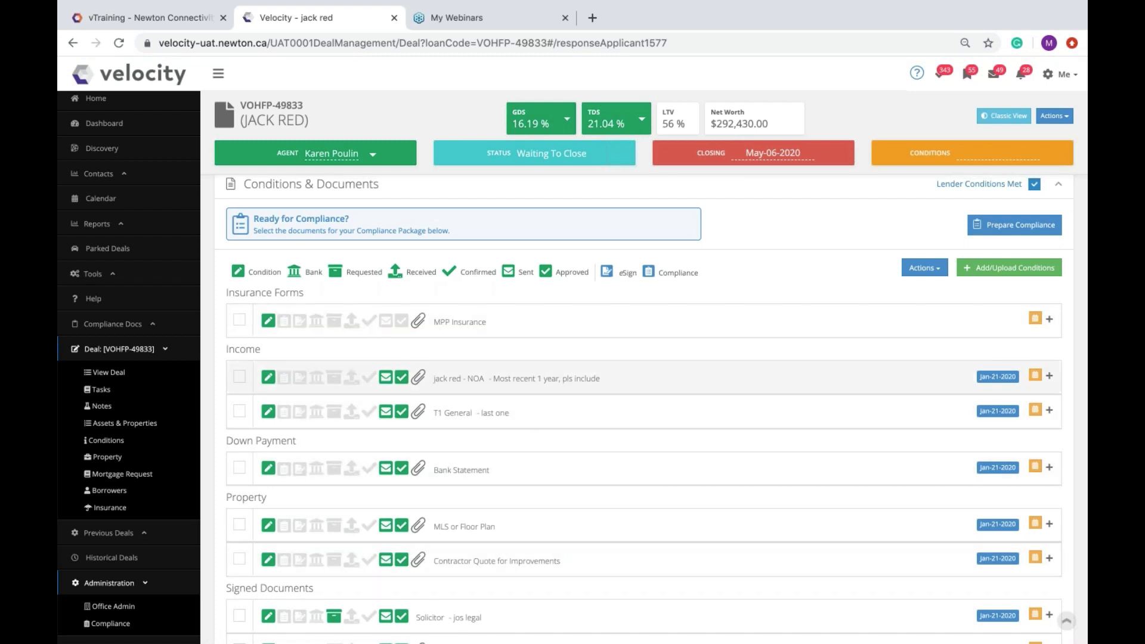
Step: Collapse the reminders panel and bring up the deal's Actions list
scroll(381, 301, up, 4)
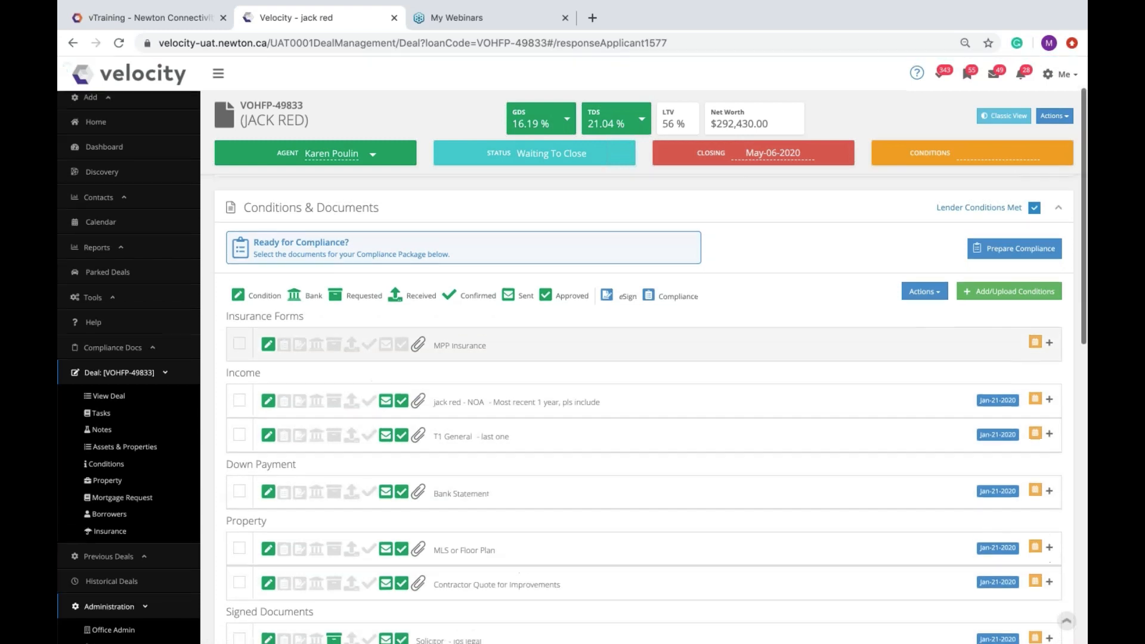
click(321, 292)
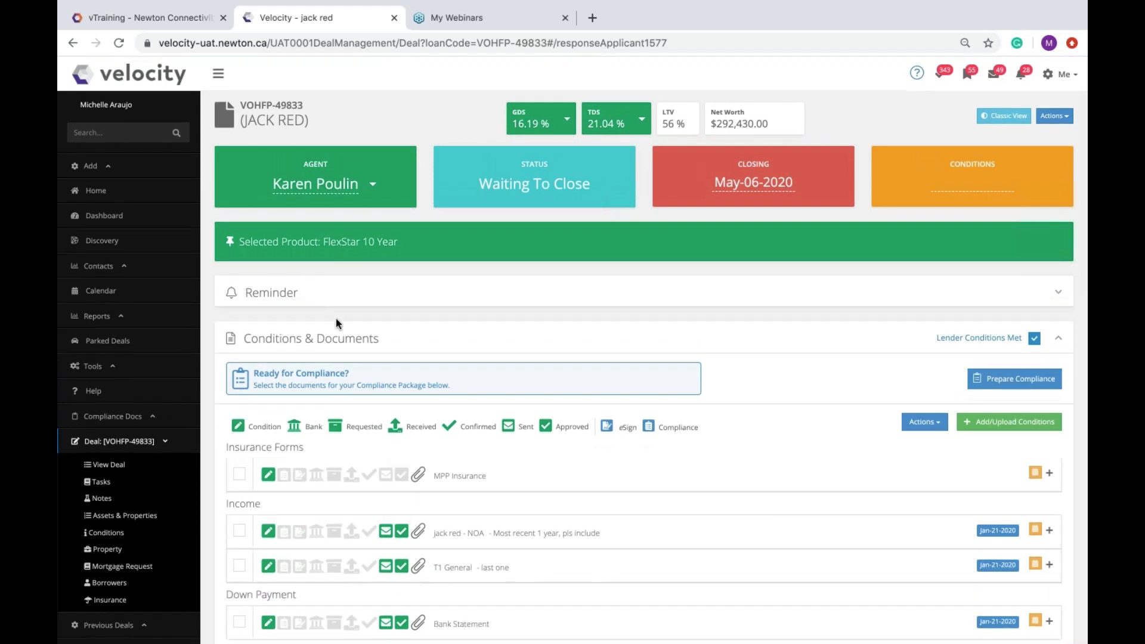
click(1041, 117)
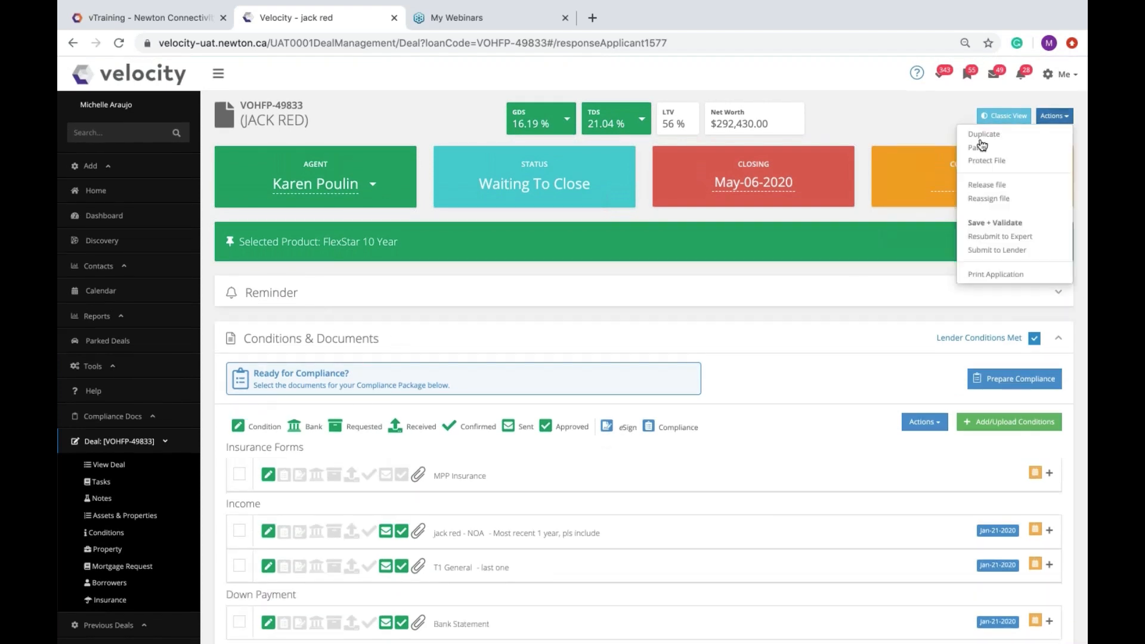
Step: Duplicate the deal and expand the copy's Conditions & Documents section
click(981, 136)
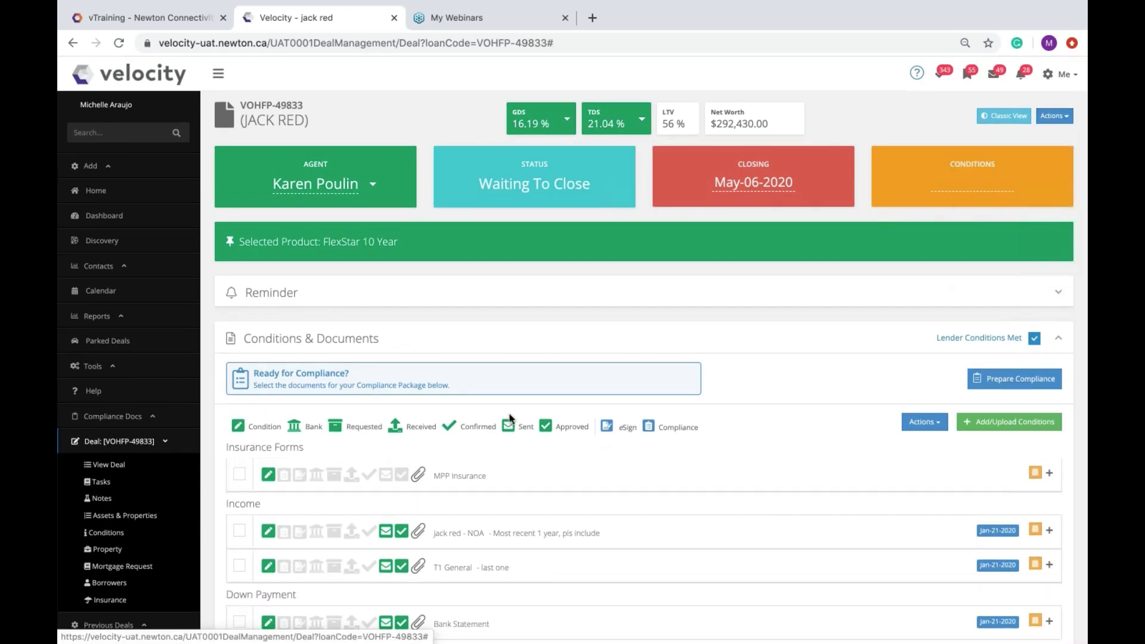
click(776, 167)
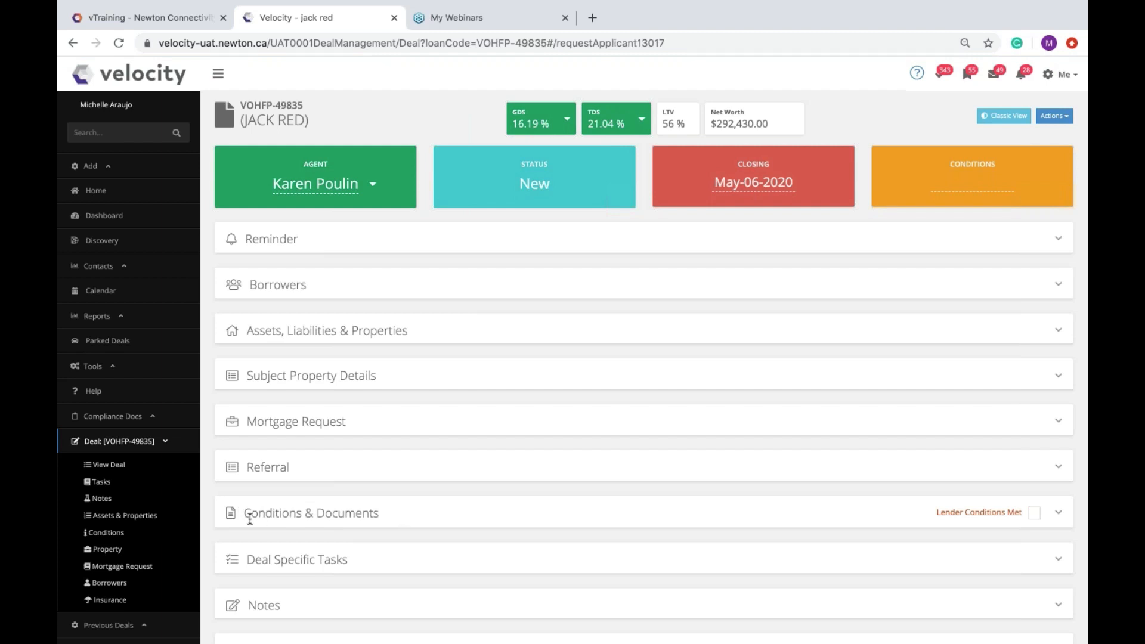
click(438, 518)
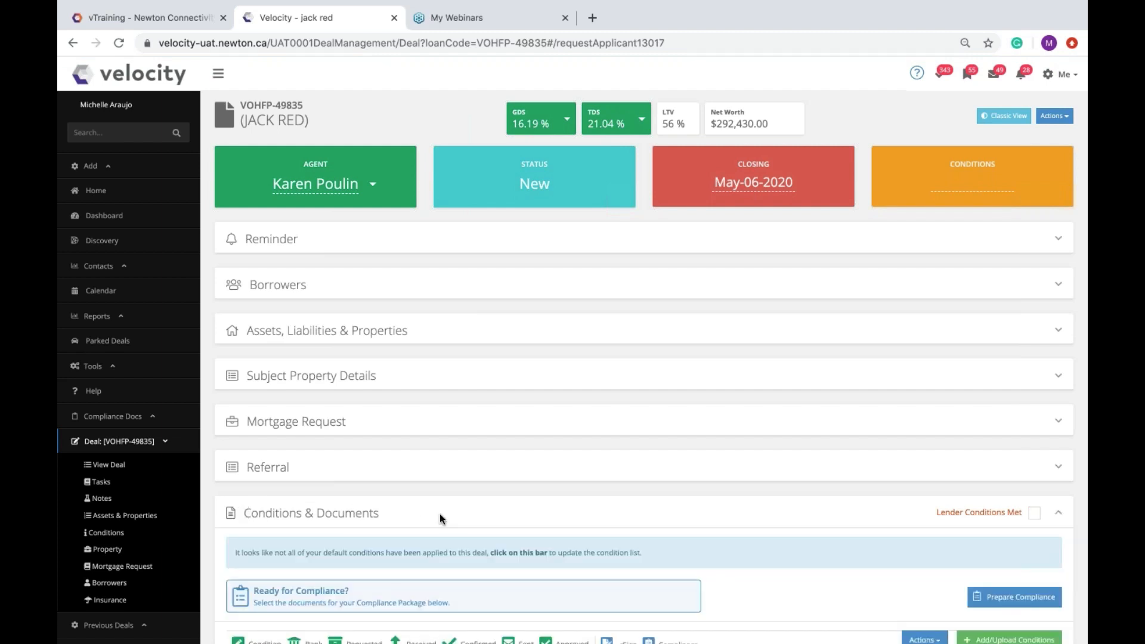
Step: Apply the missing default conditions and review the populated conditions list
scroll(439, 514, down, 4)
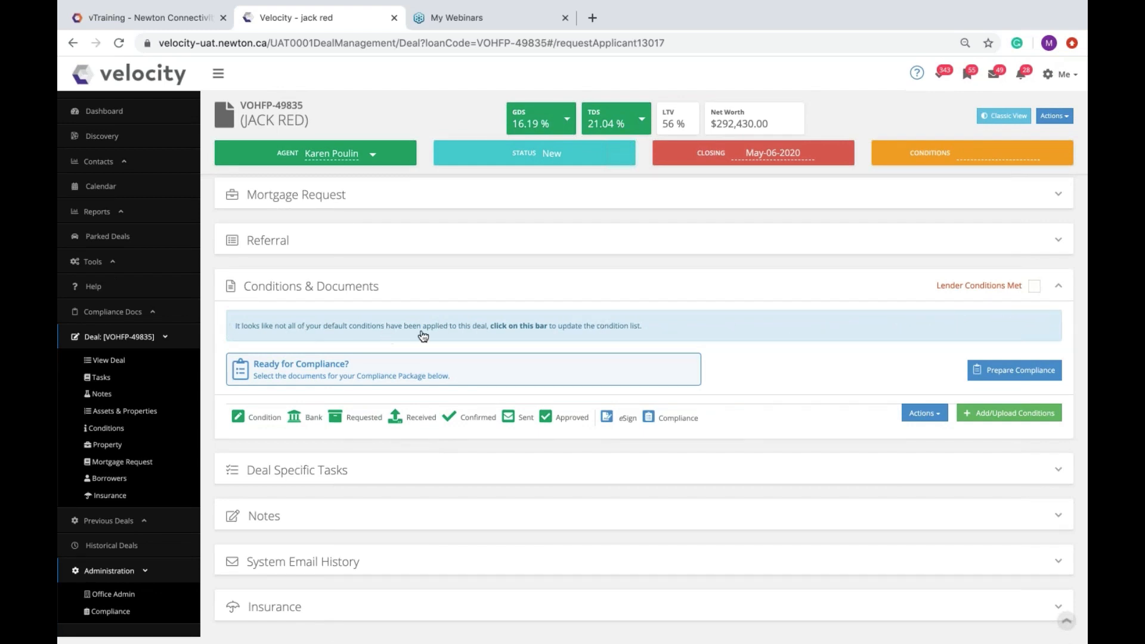
click(639, 326)
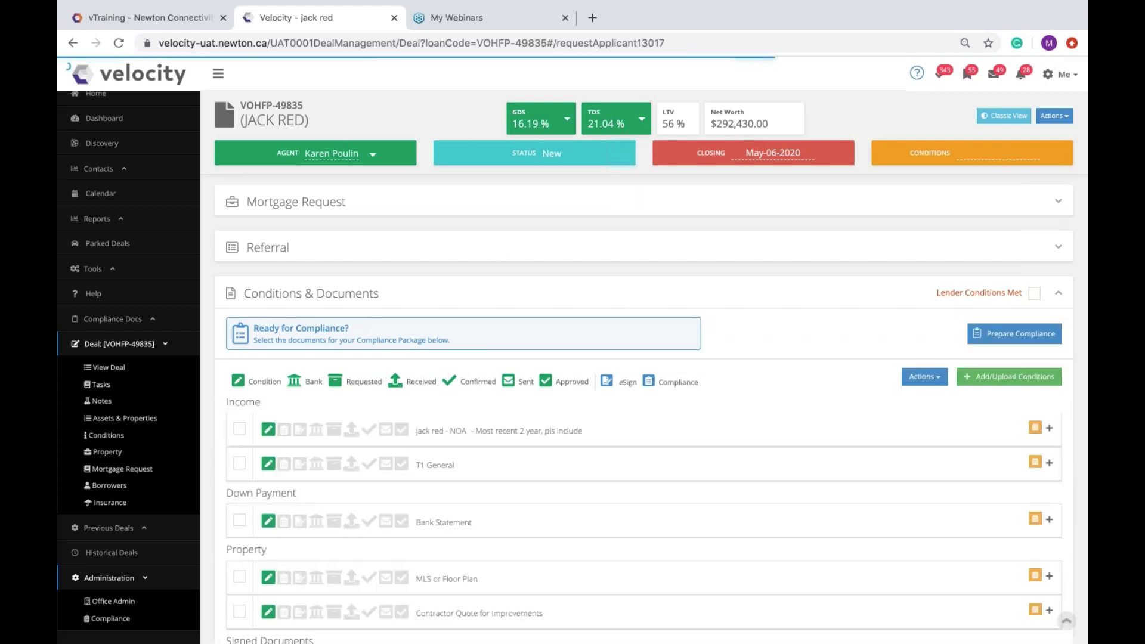
scroll(435, 387, down, 1)
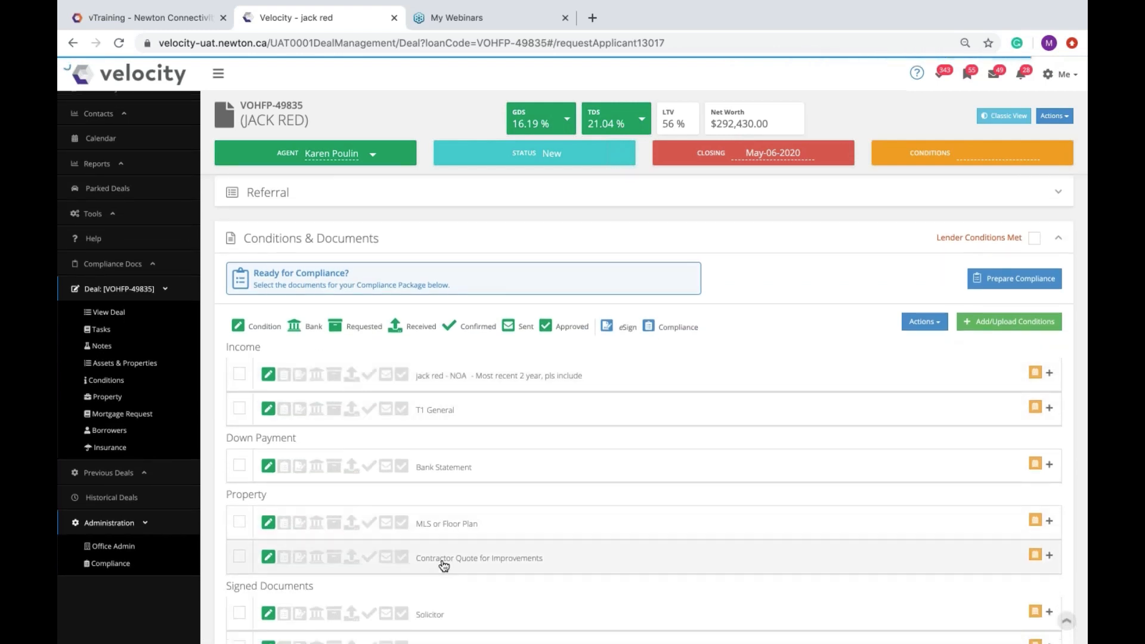
scroll(441, 567, down, 1)
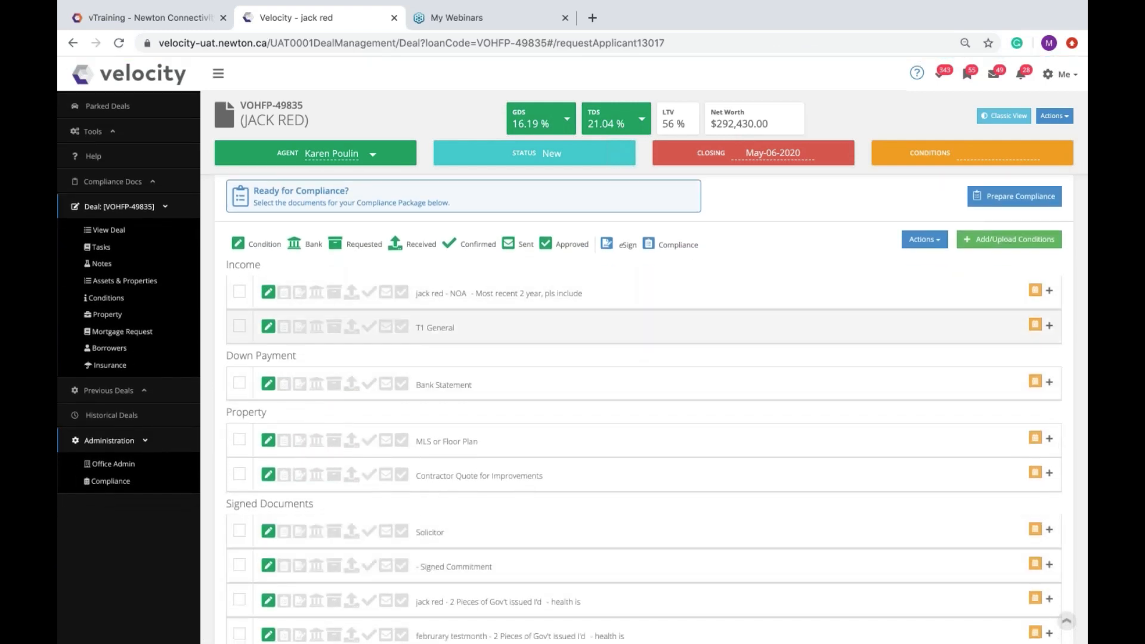
scroll(440, 571, down, 1)
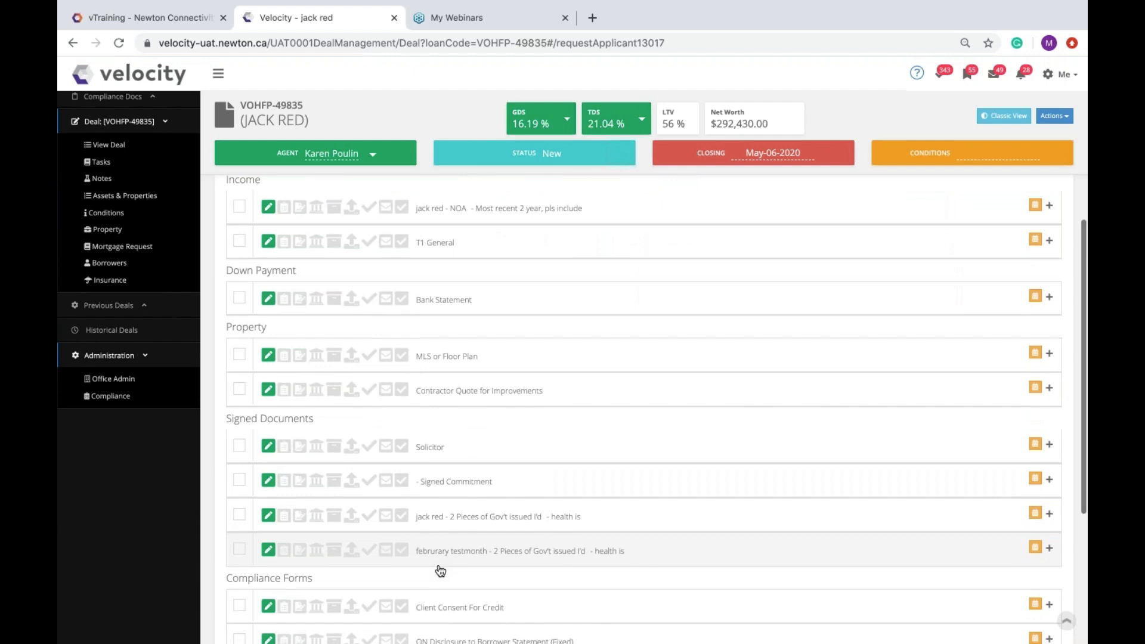
scroll(440, 571, down, 1)
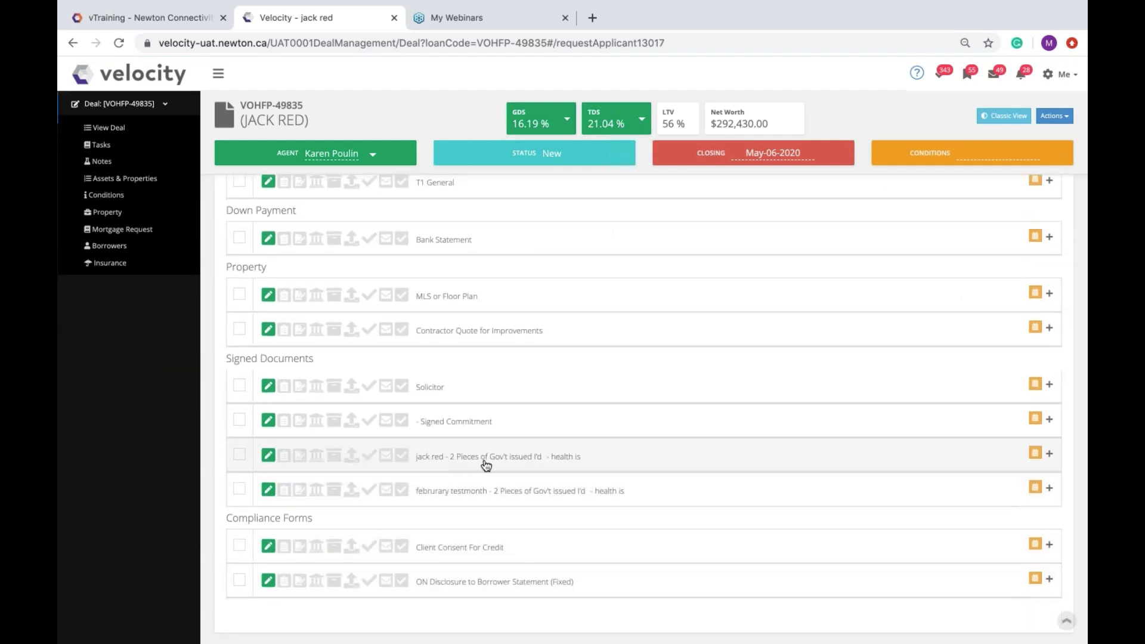
scroll(437, 262, up, 1)
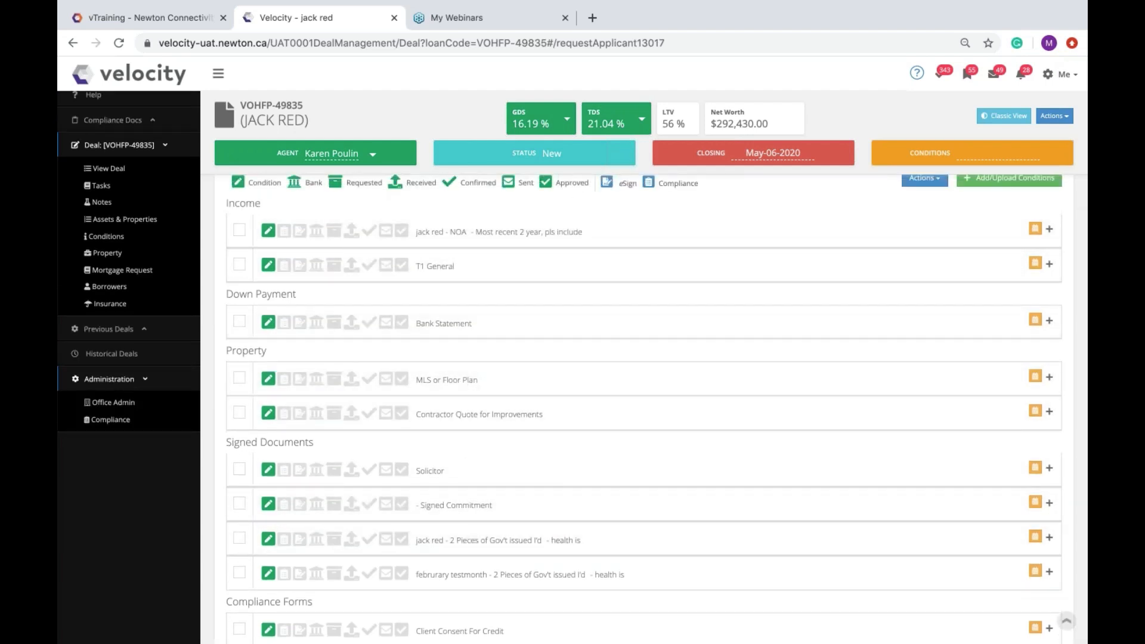
scroll(537, 370, up, 1)
scroll(537, 304, up, 1)
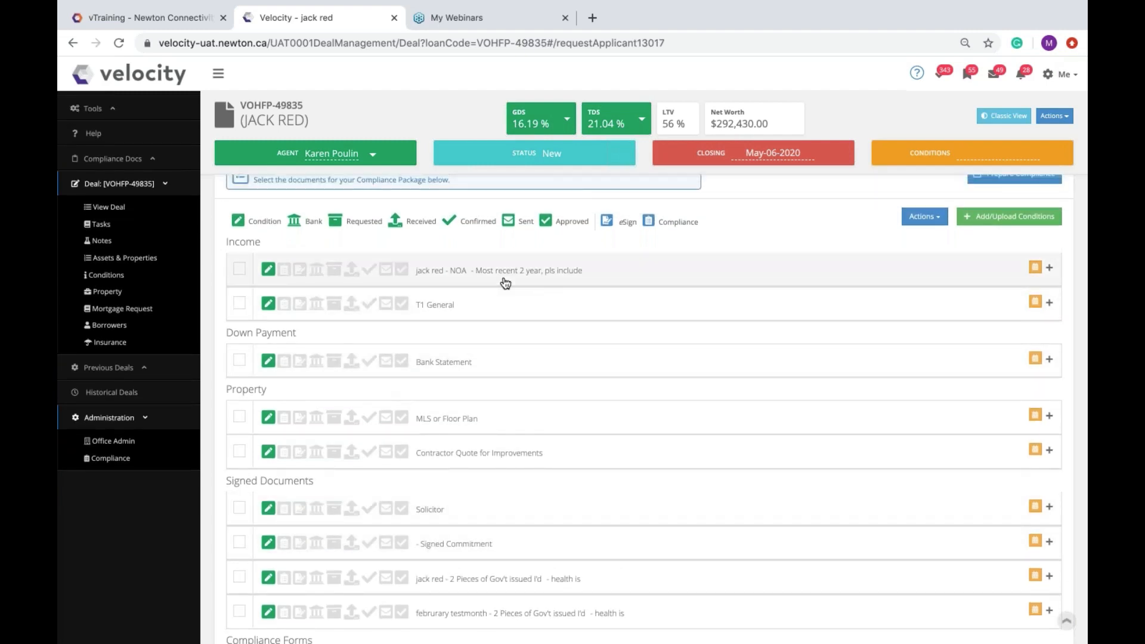
scroll(664, 268, up, 3)
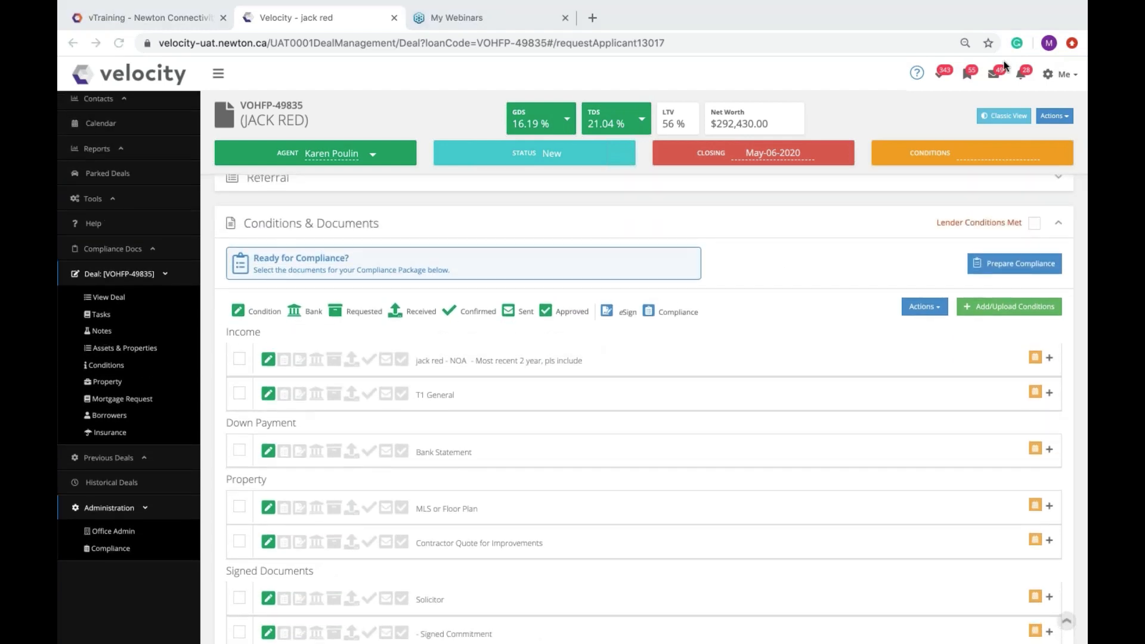
Step: Go to Me > Settings and bring up the Smart Conditions dropdown list
click(1049, 75)
click(1008, 123)
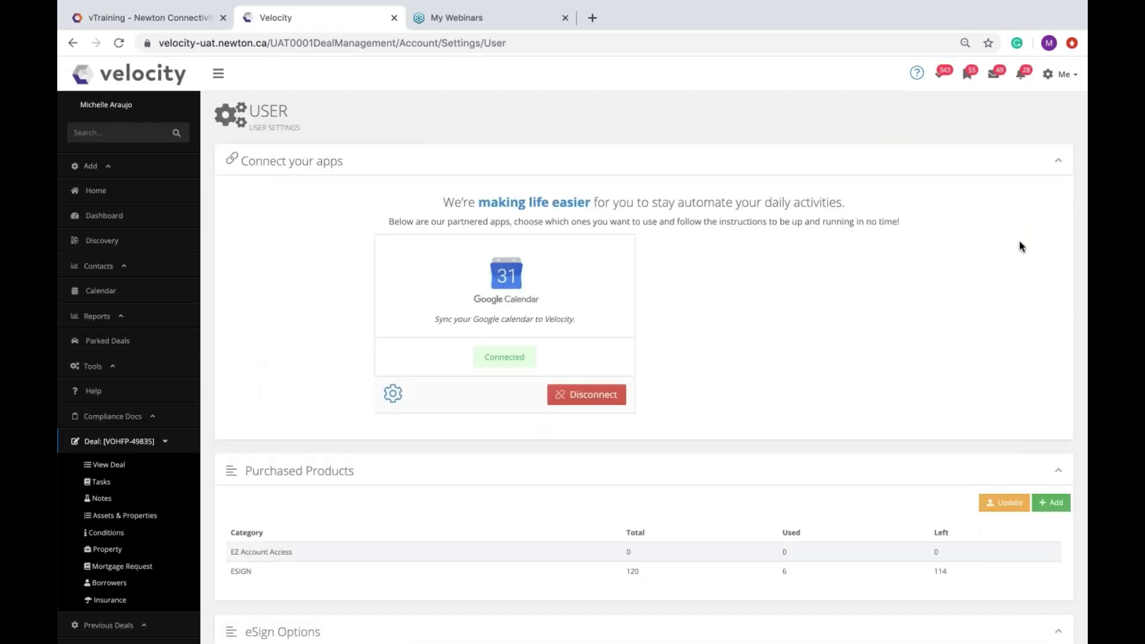
scroll(1019, 241, down, 4)
scroll(1020, 246, down, 15)
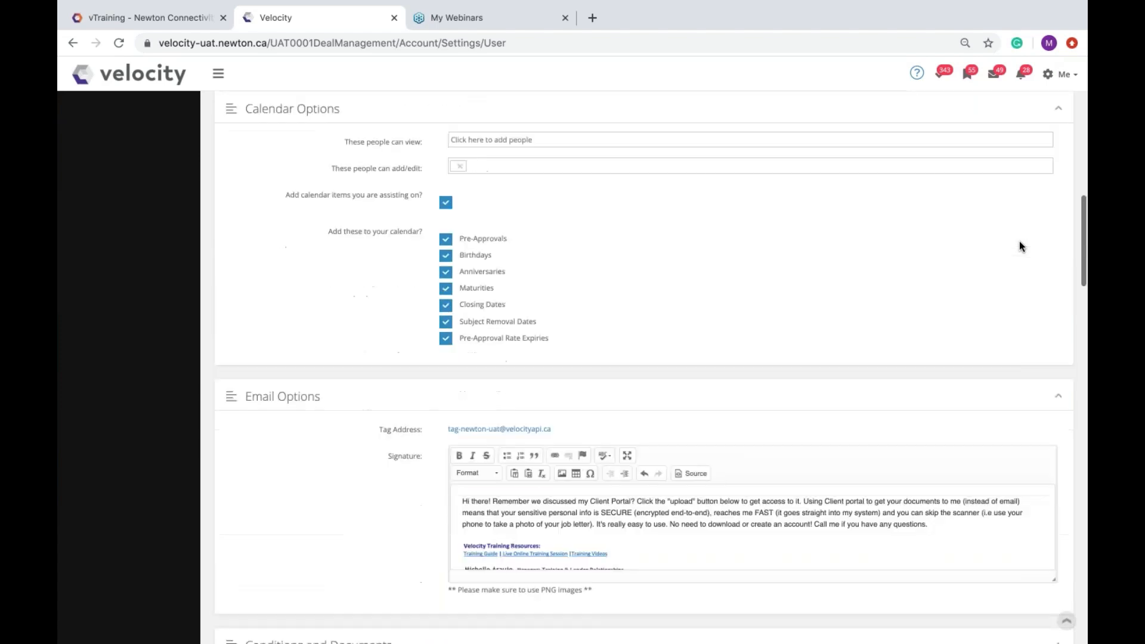
scroll(1019, 241, down, 5)
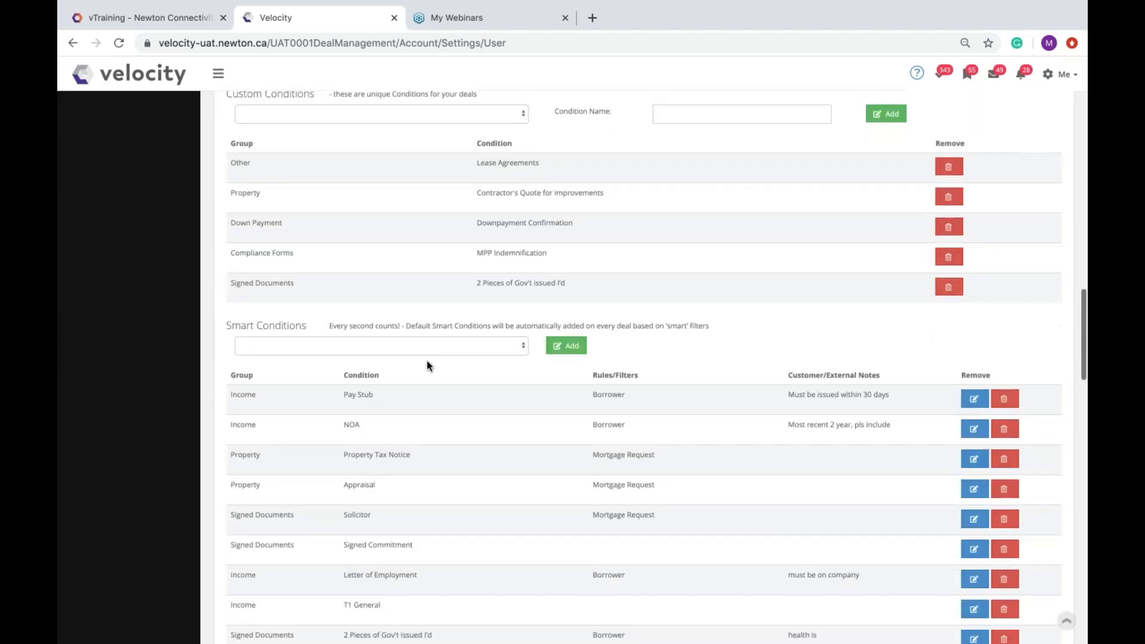
drag(307, 324, 224, 333)
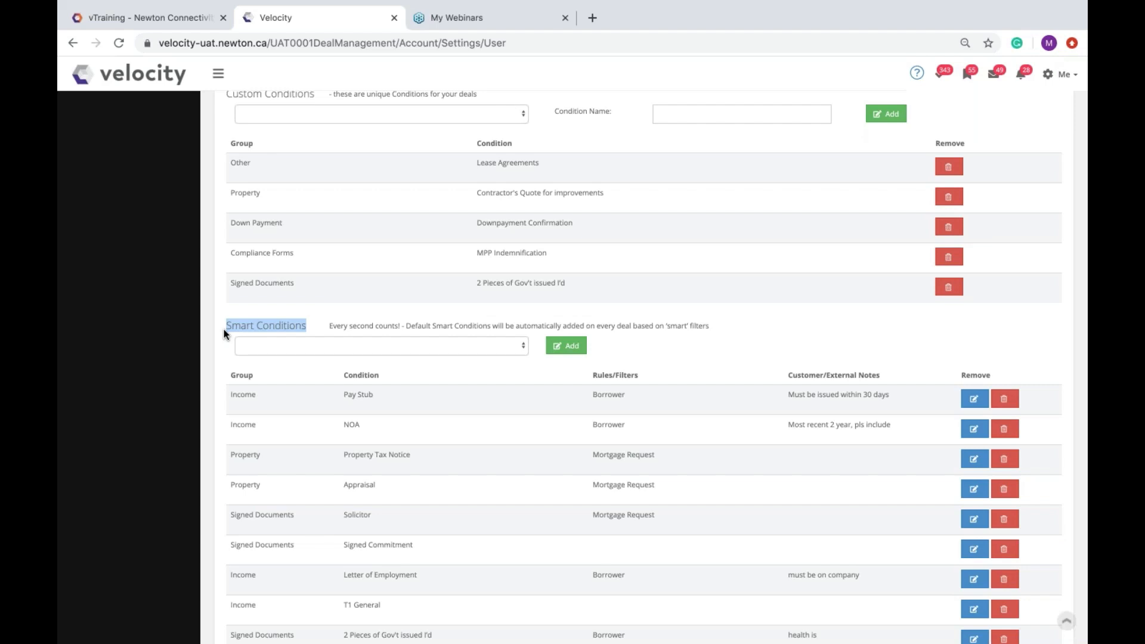
click(356, 351)
Step: Add Pay Stub as a smart condition that applies to all borrowers
click(296, 367)
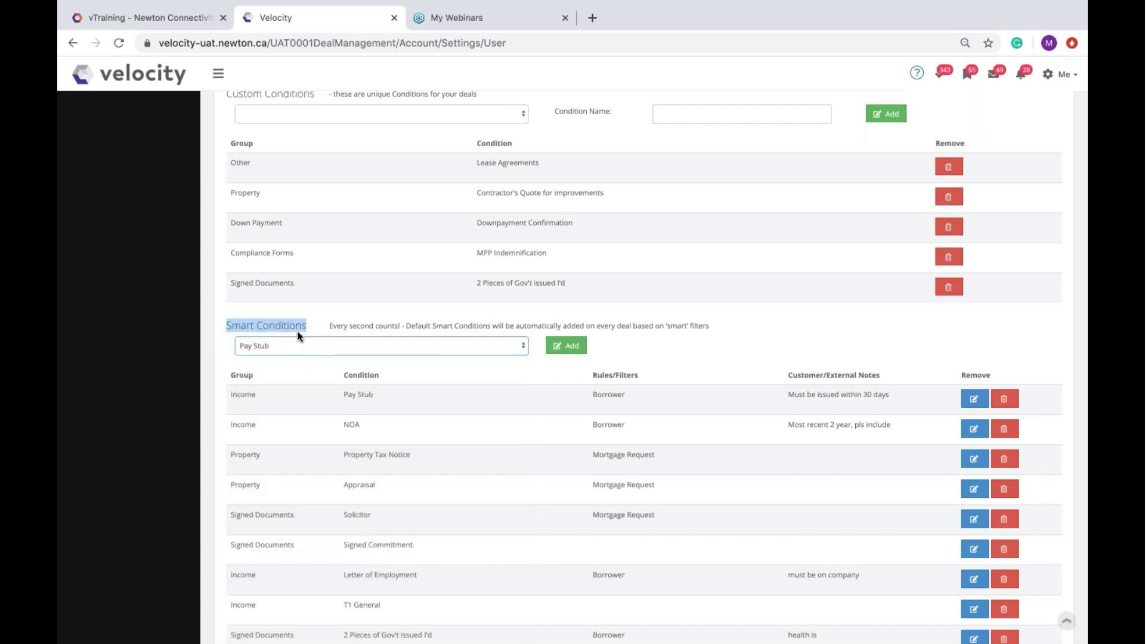
click(567, 346)
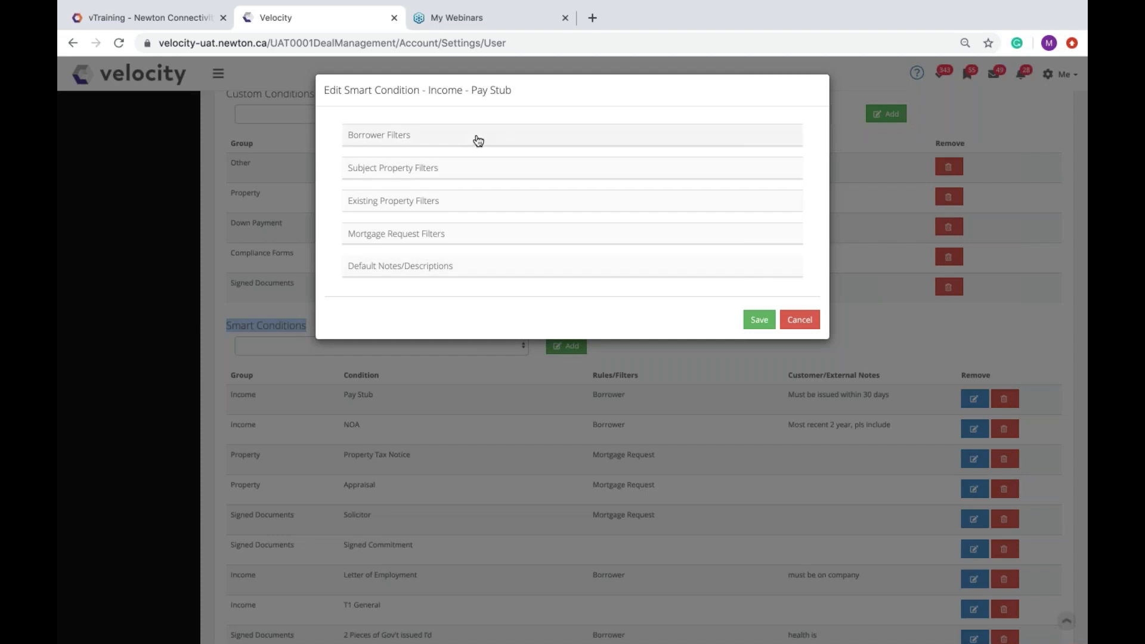
click(429, 146)
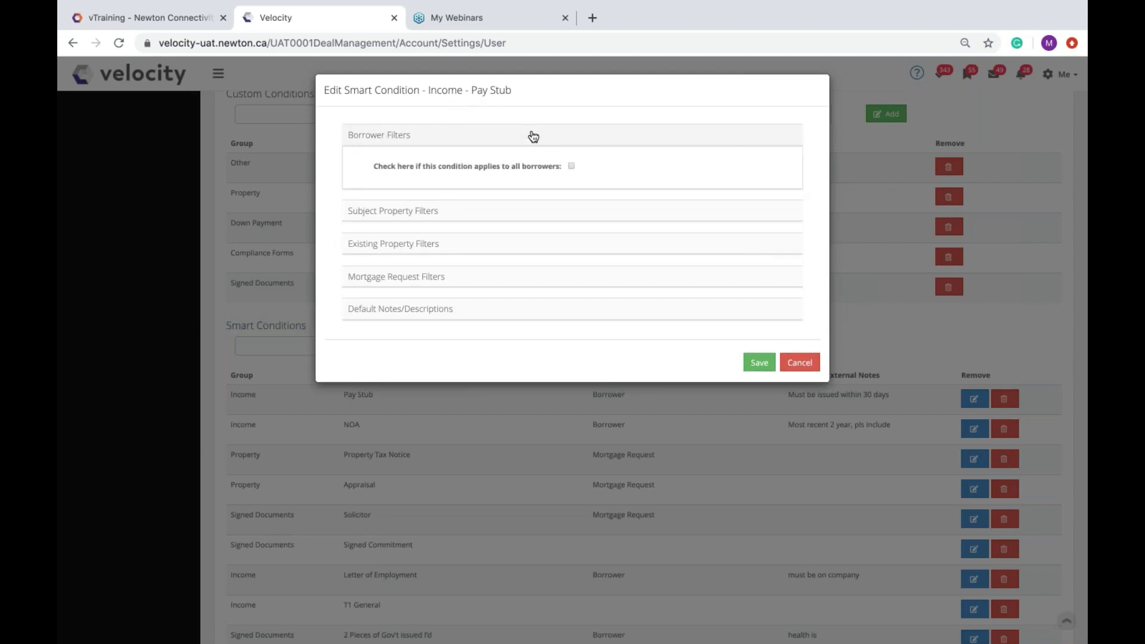
click(572, 167)
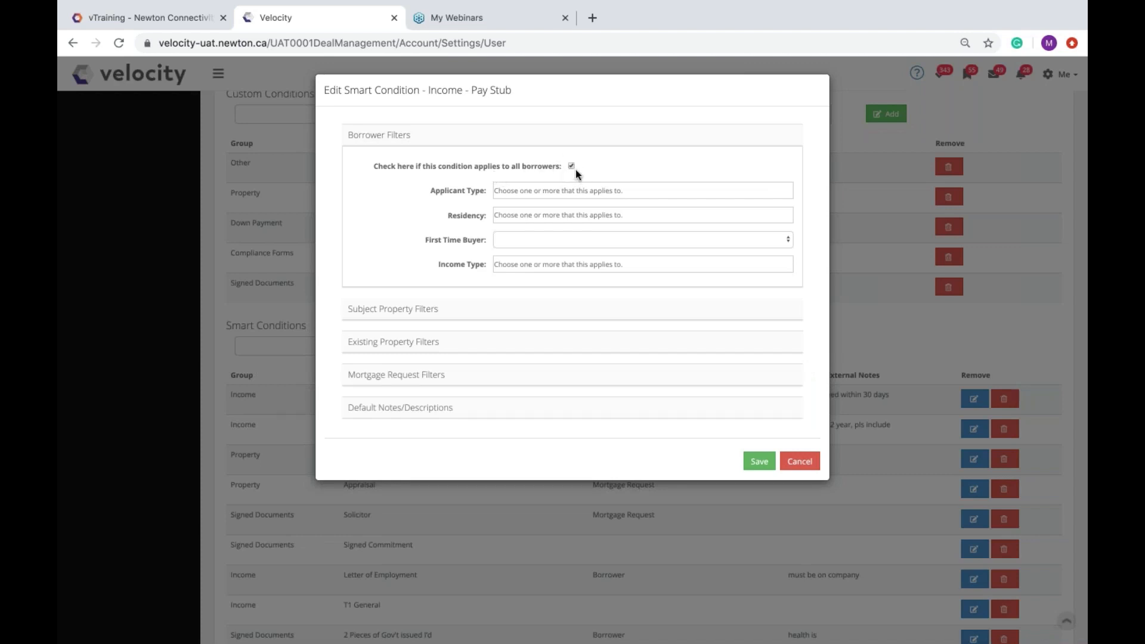
Step: Set the Pay Stub income types to Salary, Hourly and Hourly + Commissions
click(507, 263)
click(524, 304)
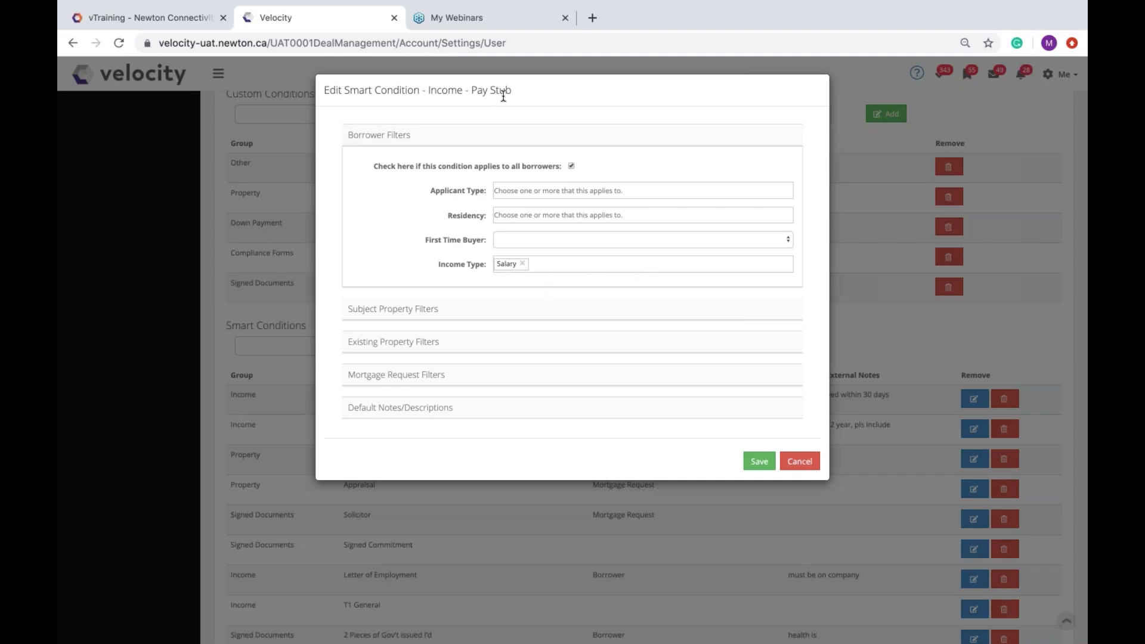
click(550, 264)
click(545, 301)
click(596, 265)
click(592, 303)
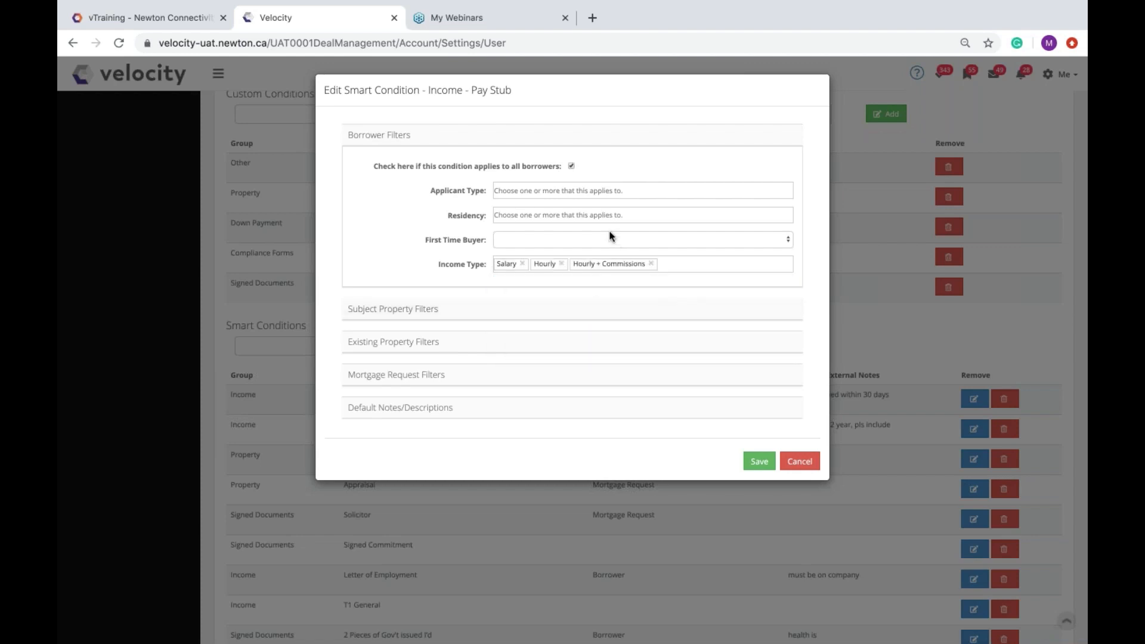
click(591, 138)
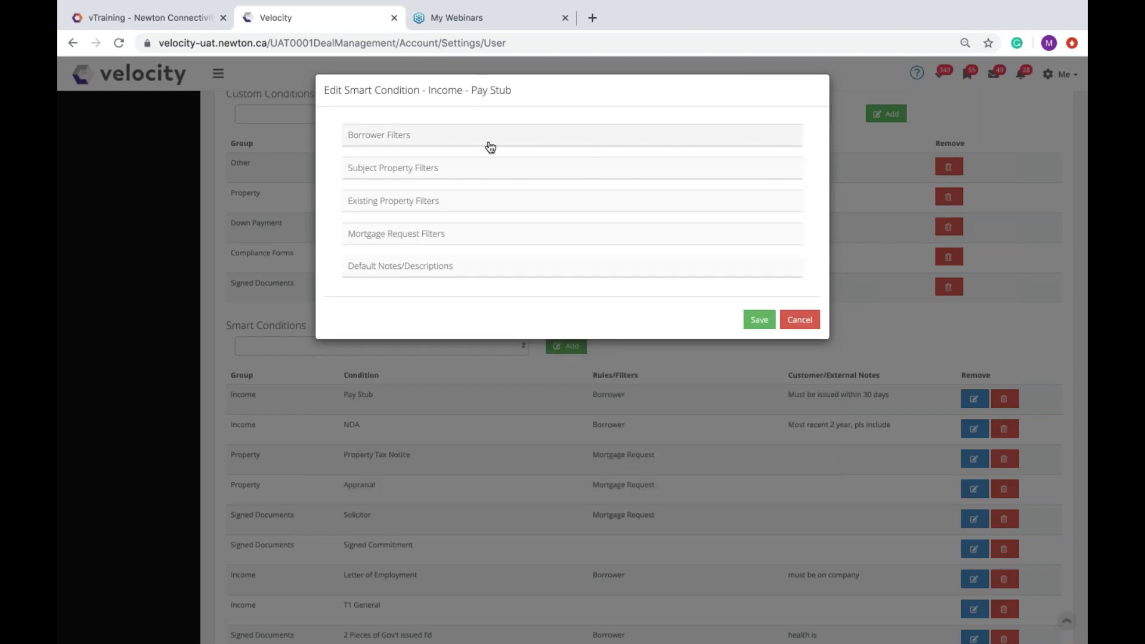
click(487, 144)
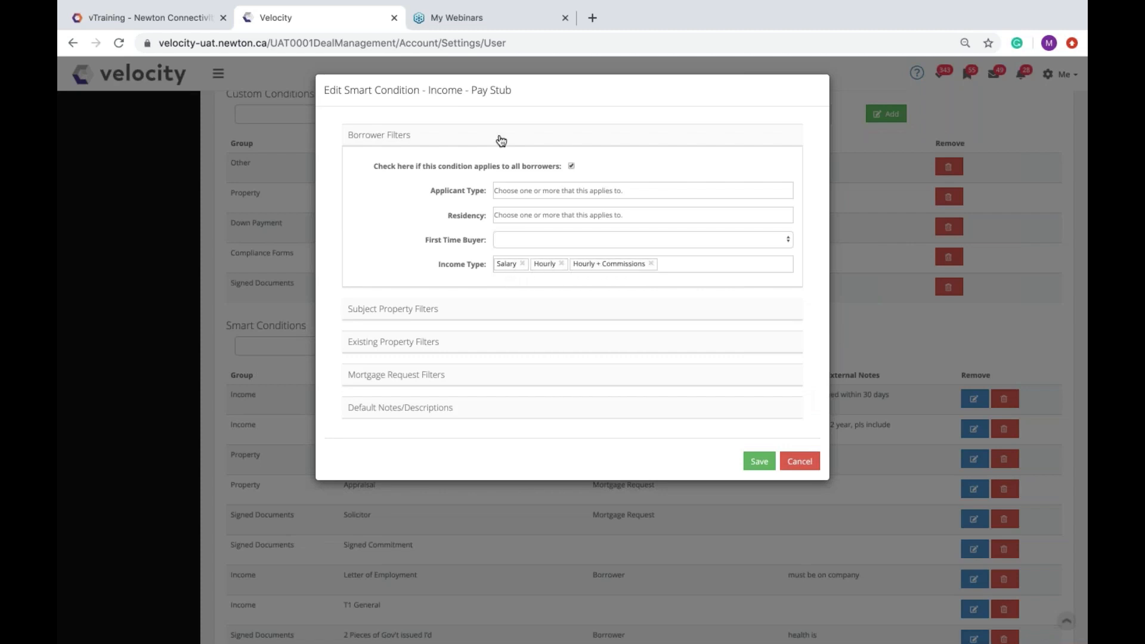
click(502, 141)
click(465, 169)
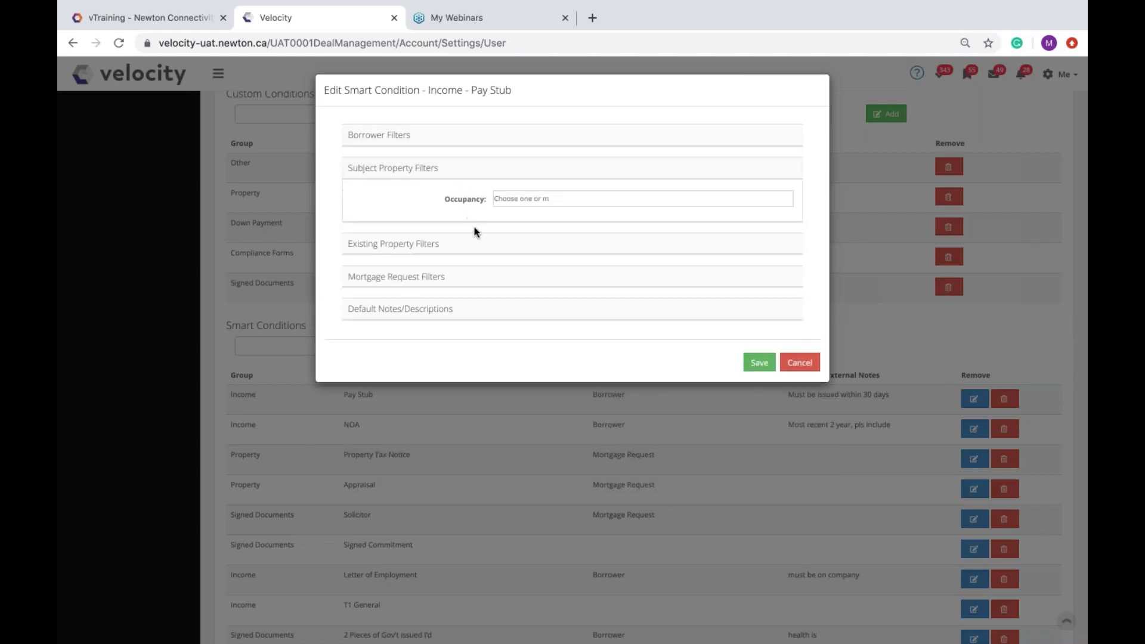
Step: Review the Pay Stub condition's property and mortgage request filters
click(481, 243)
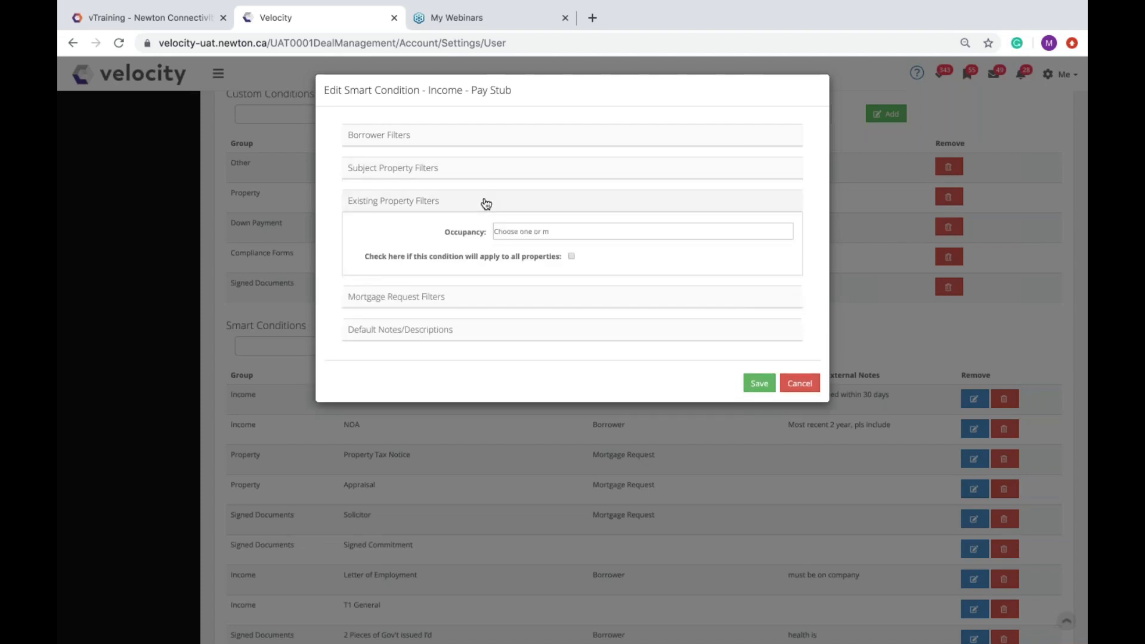
click(486, 203)
click(512, 237)
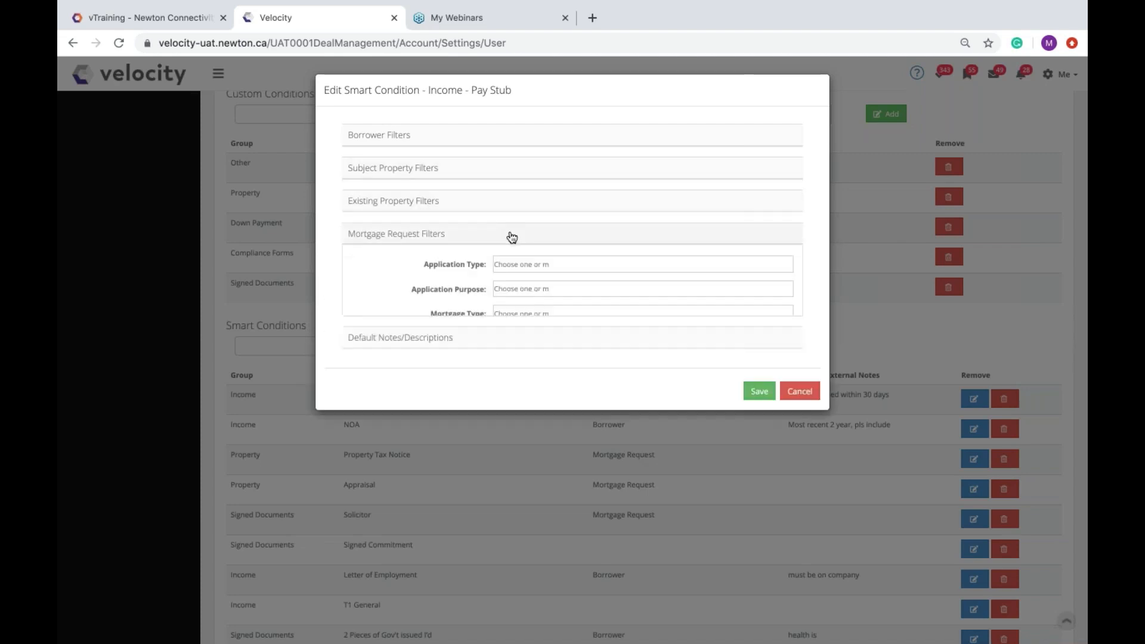
click(510, 236)
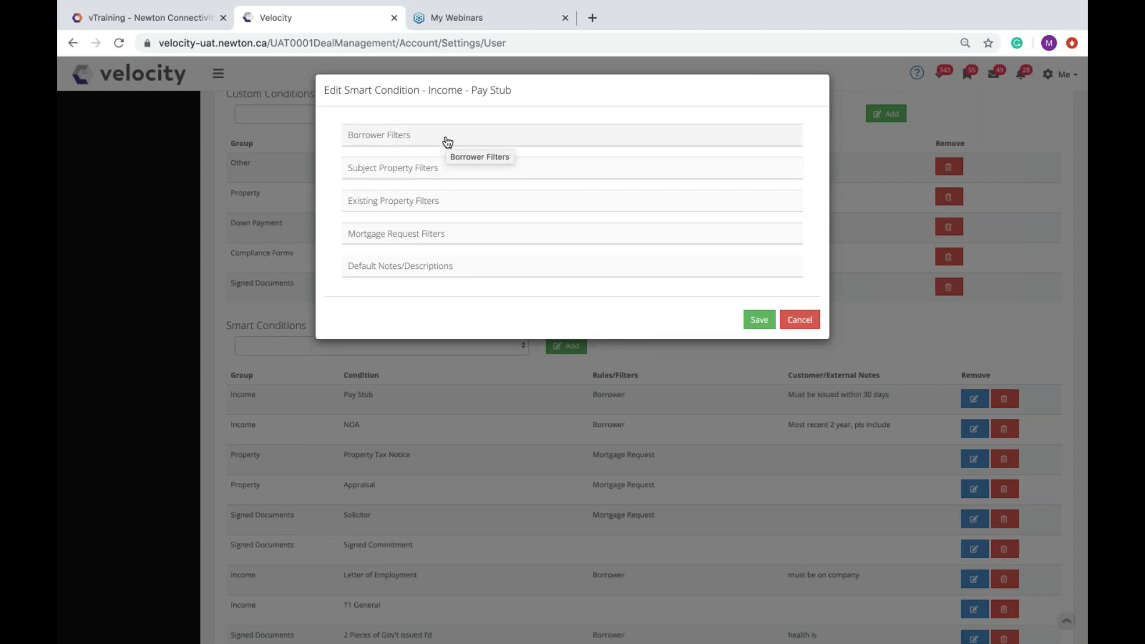
drag(473, 90, 514, 92)
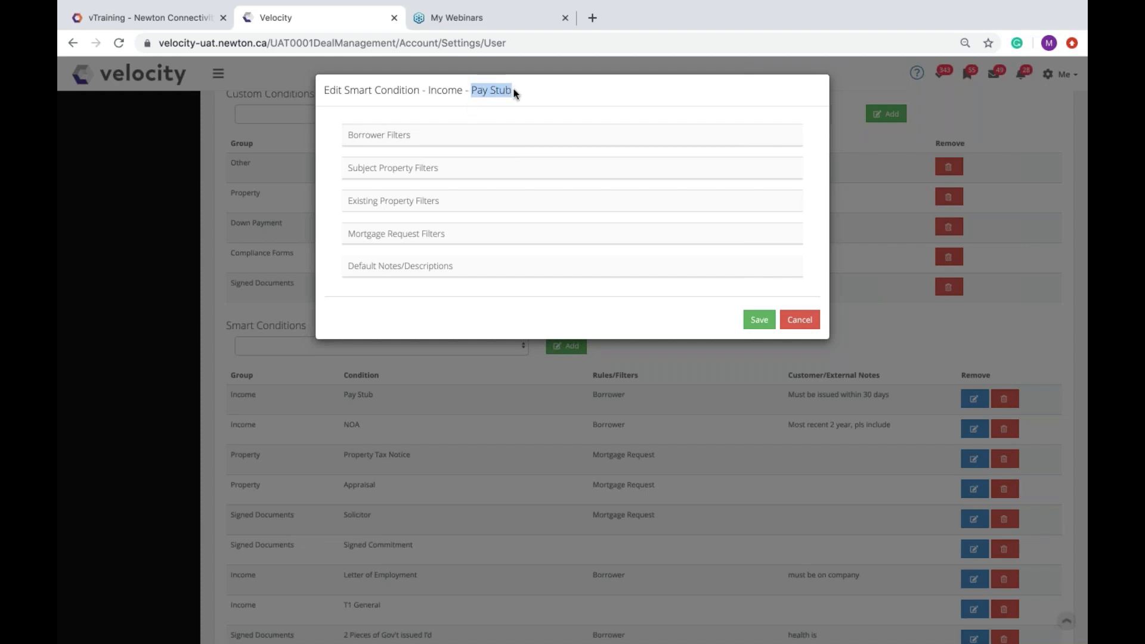
Step: Enter the customer note 'Must be recent within 30 days' and save the Pay Stub condition
click(476, 274)
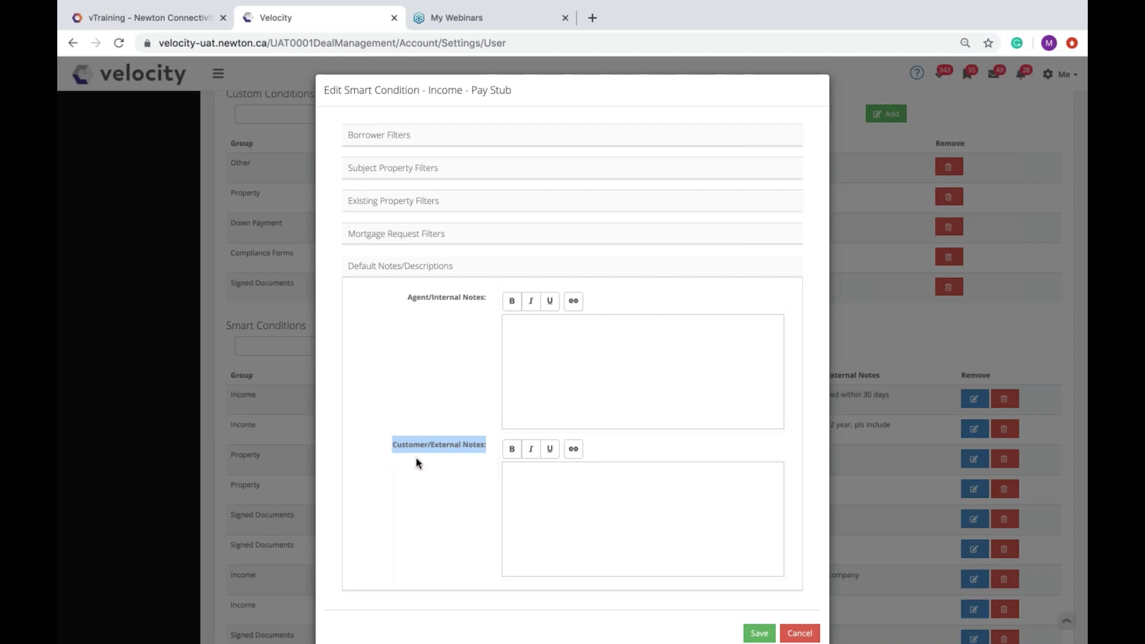
drag(417, 463, 550, 484)
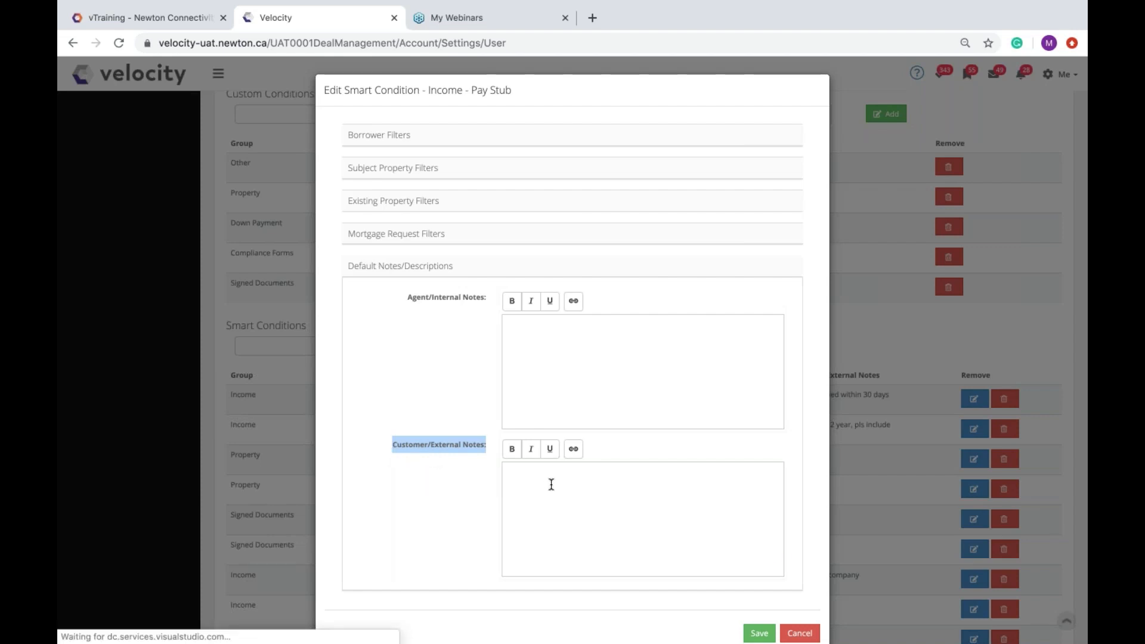
click(524, 338)
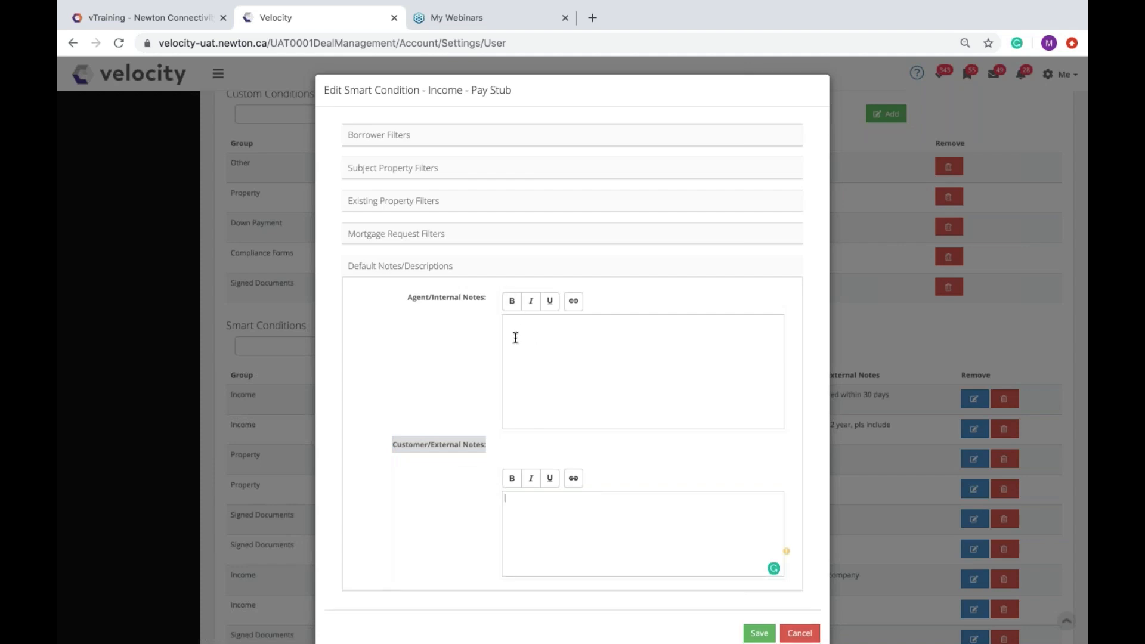
click(395, 444)
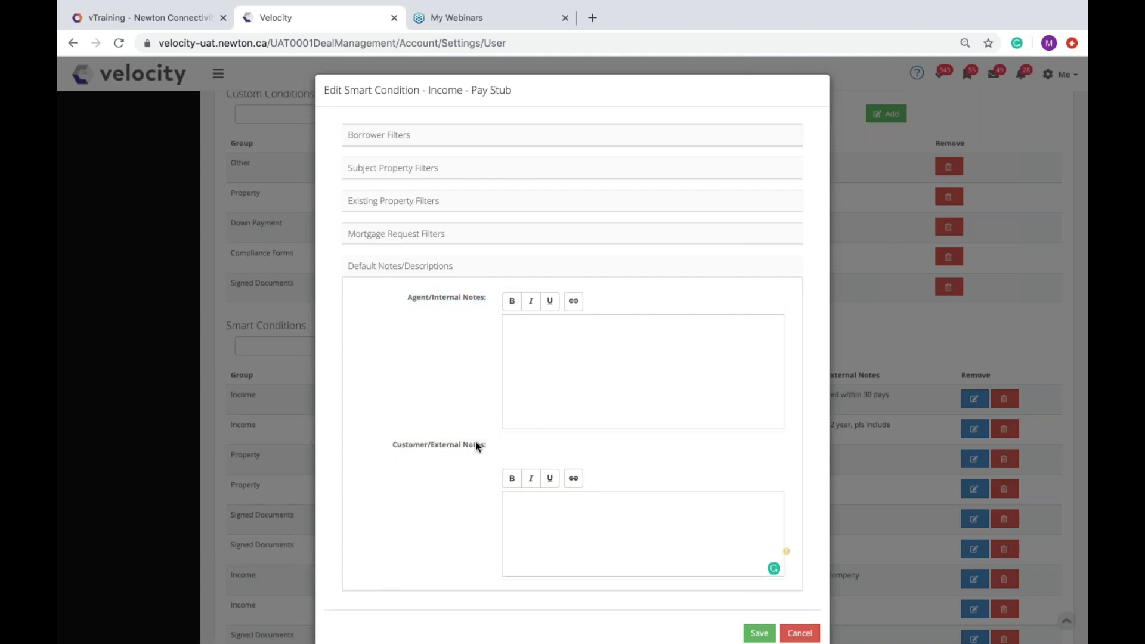
drag(485, 445, 413, 445)
click(552, 522)
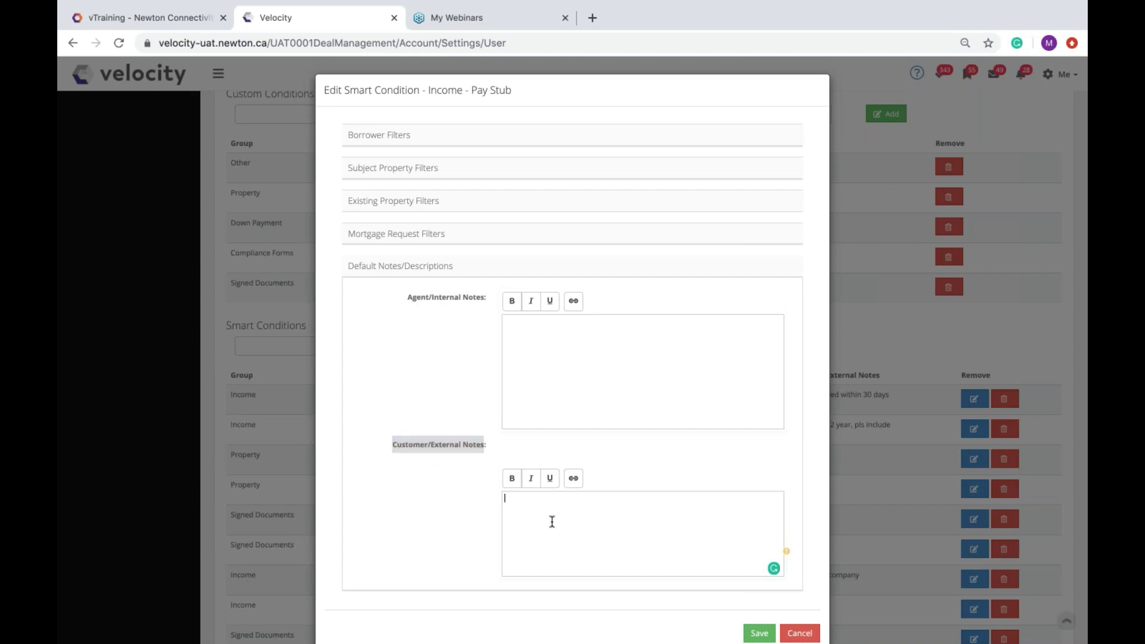
text(Must be recent within 30 days)
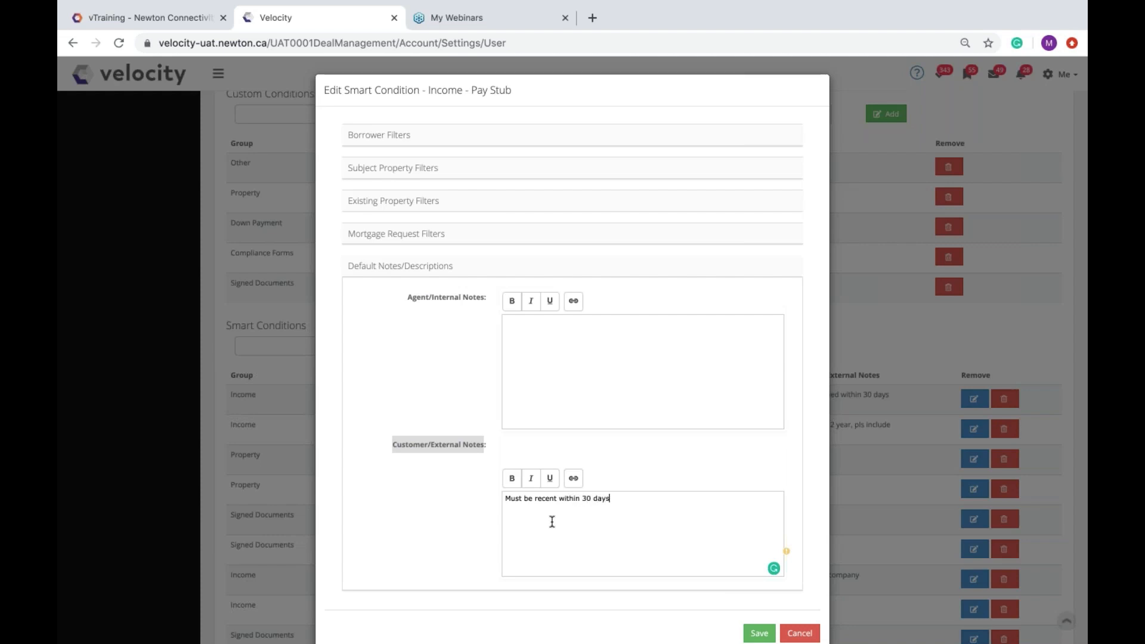
click(553, 273)
click(765, 325)
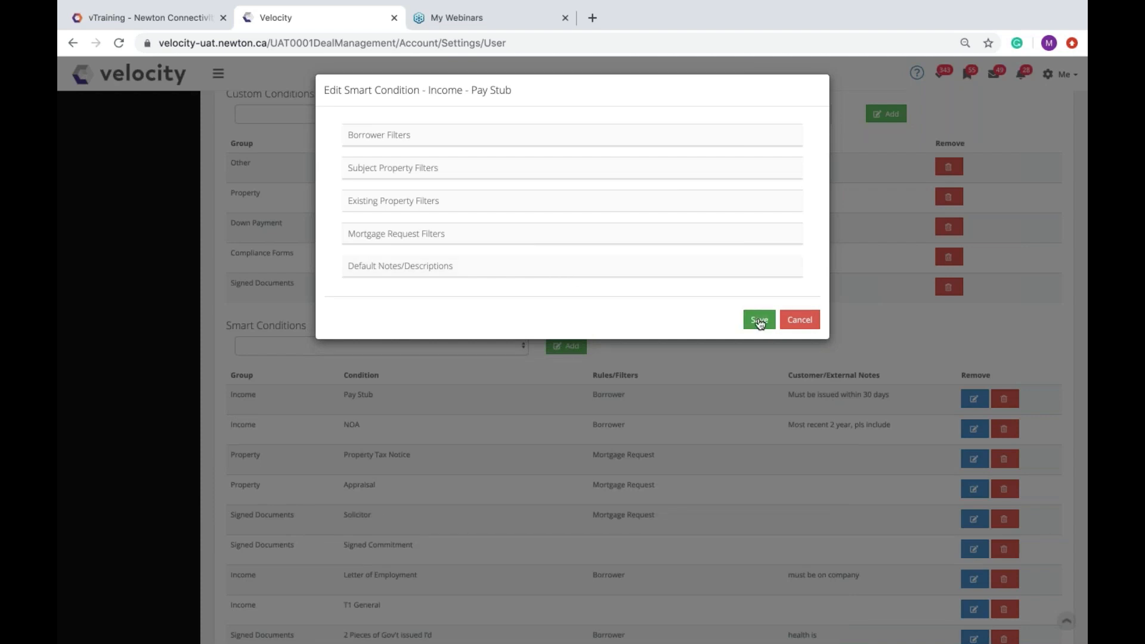
click(760, 322)
click(333, 350)
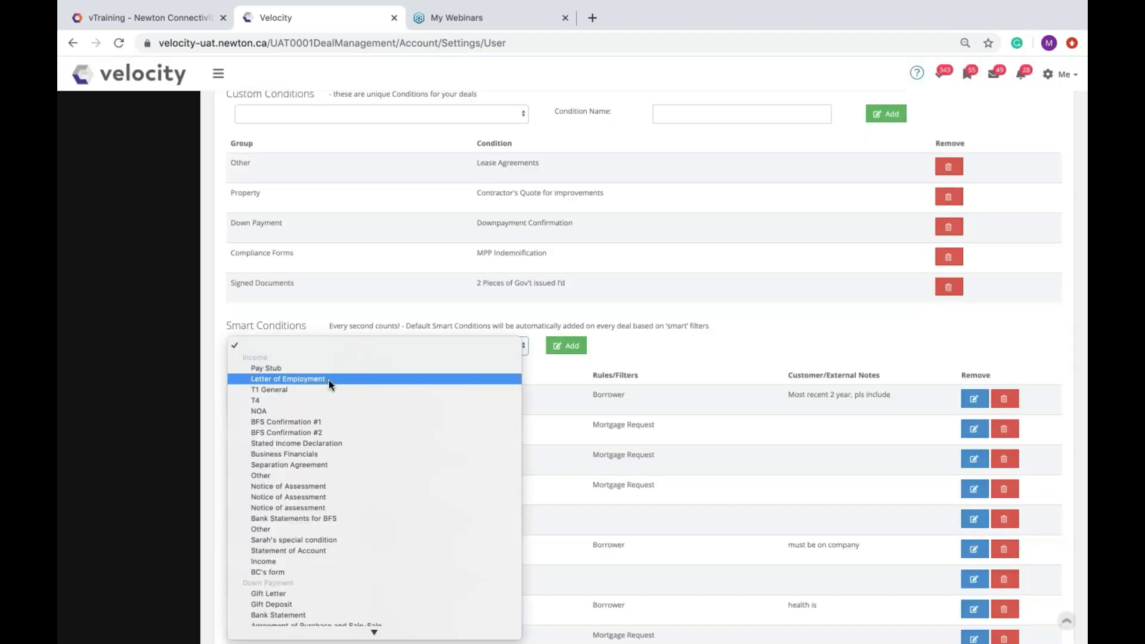
Step: Add Letter of Employment for all borrowers with Salary and Hourly income types
click(329, 380)
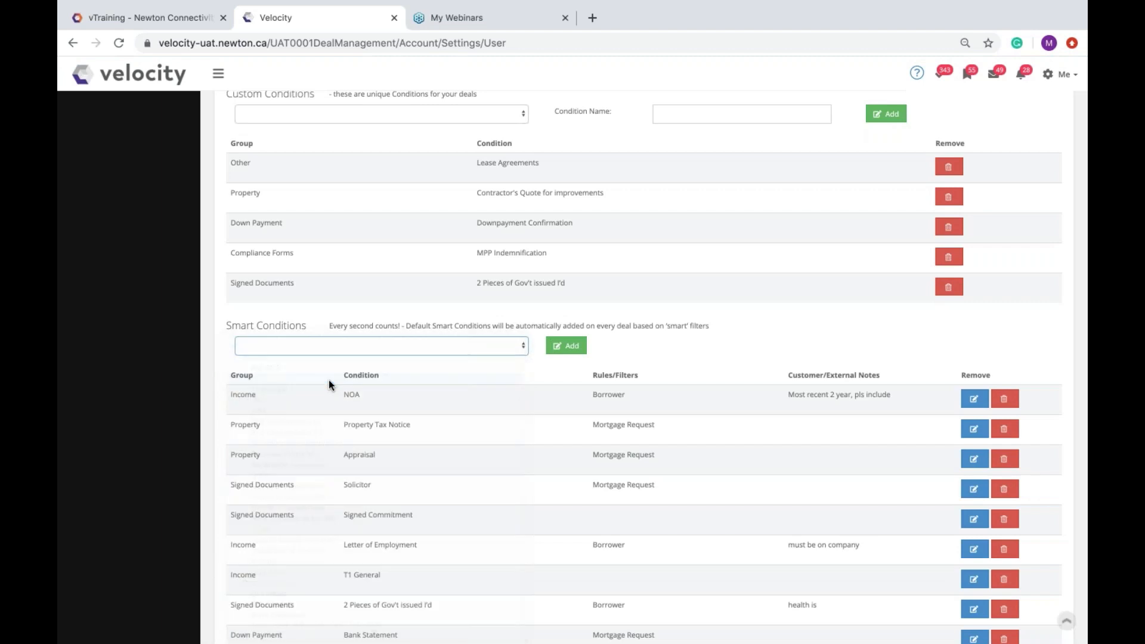
click(572, 346)
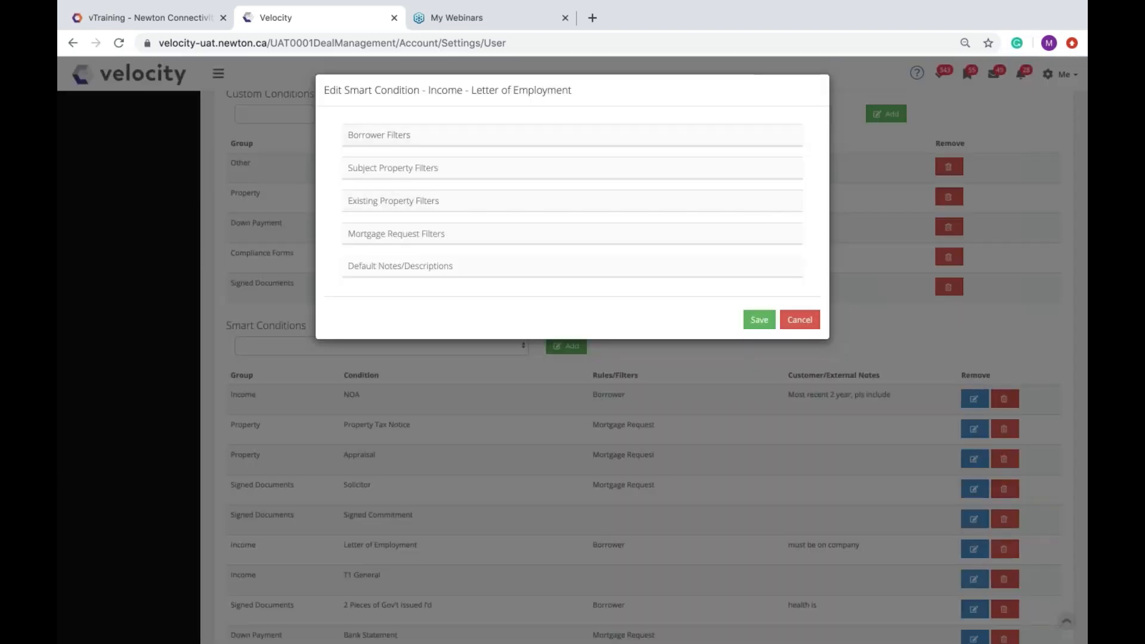
click(508, 136)
click(571, 166)
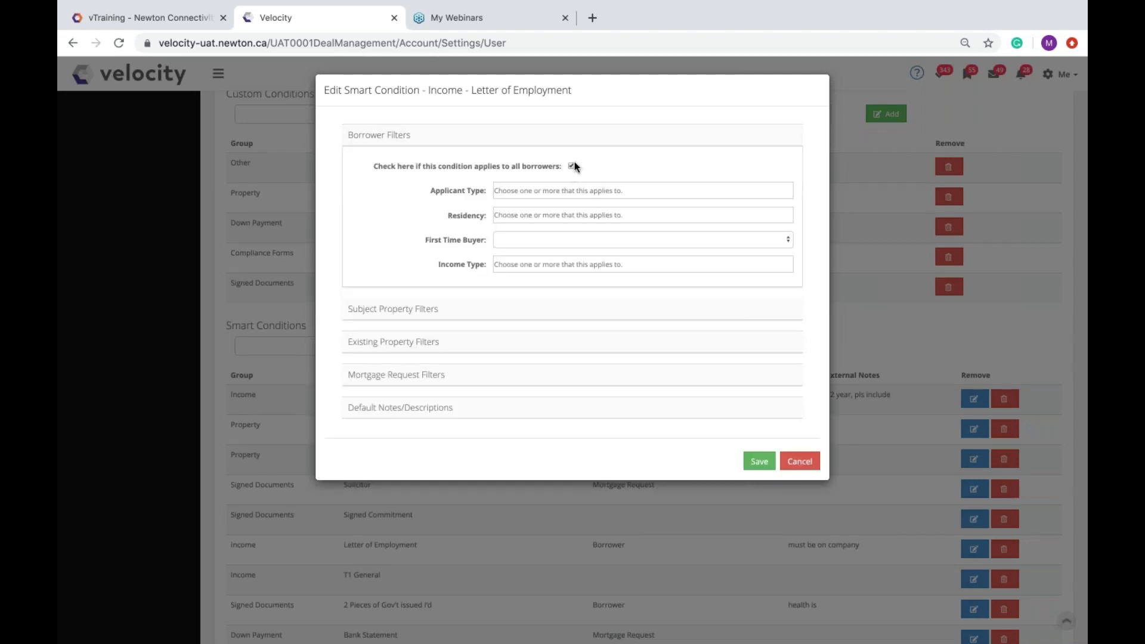
click(525, 264)
click(547, 303)
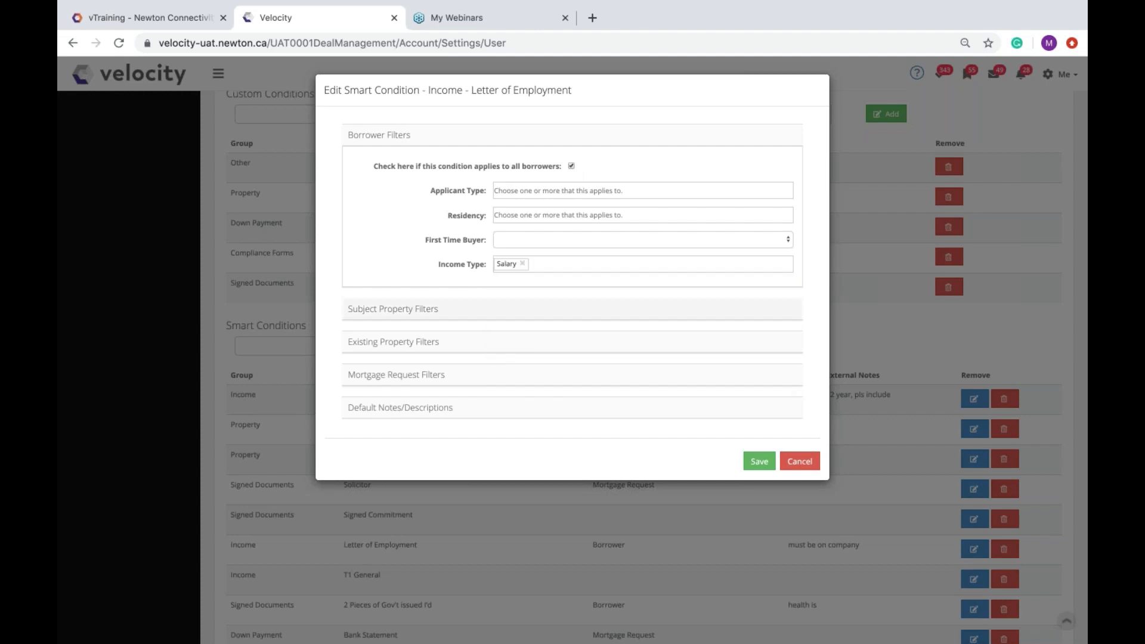
click(567, 264)
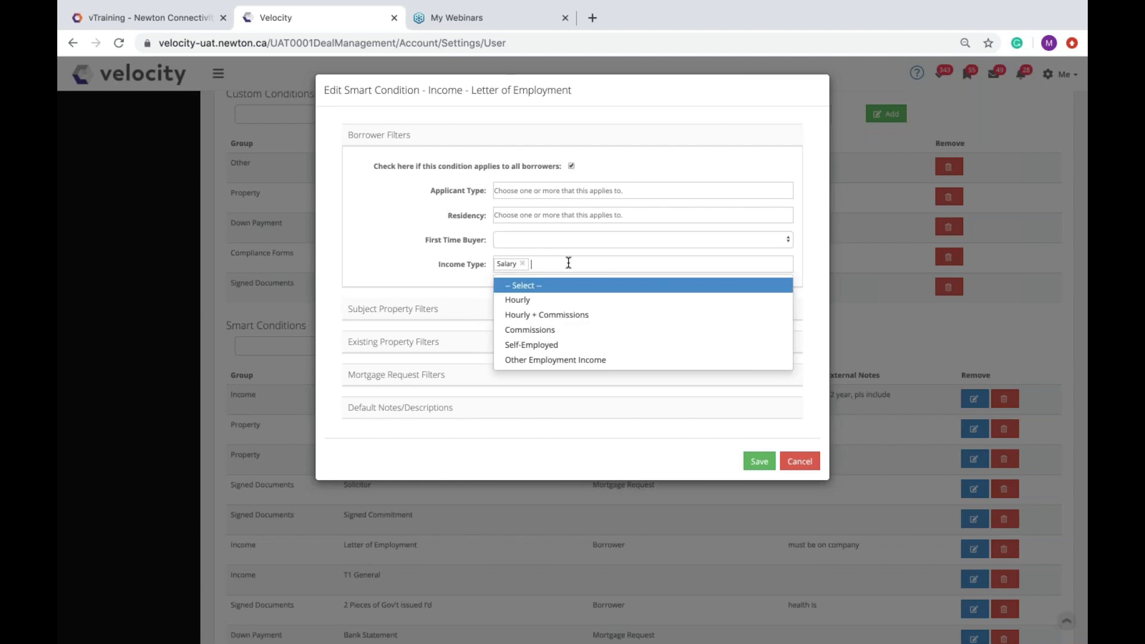
click(572, 299)
click(605, 264)
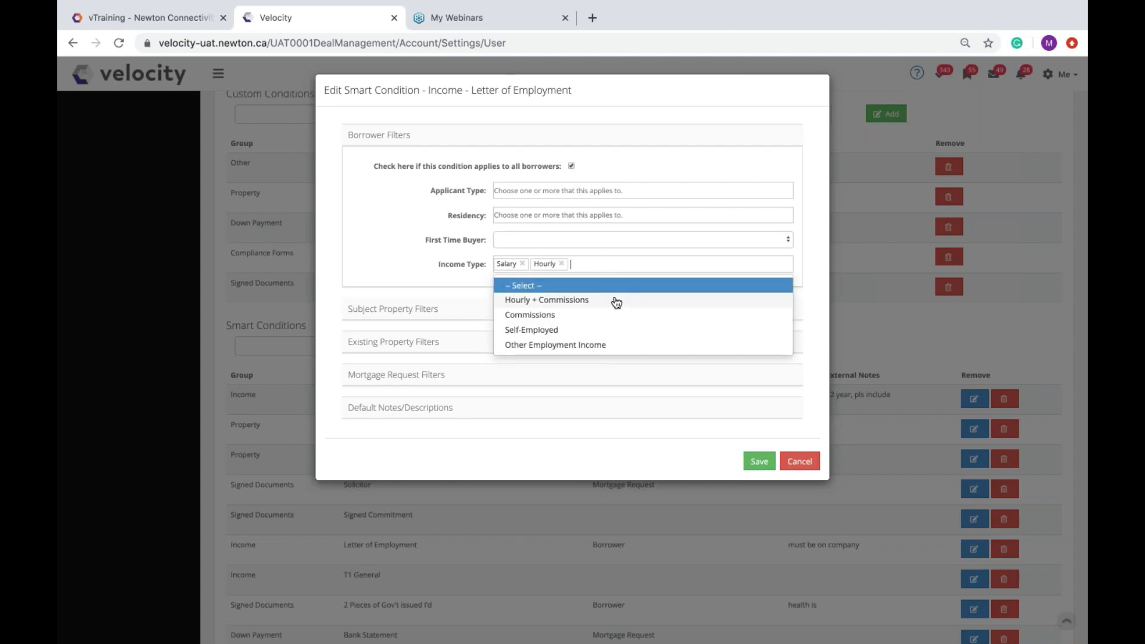
click(614, 301)
Step: Type a customer note beginning 'Must be on company' for Letter of Employment
click(400, 407)
click(555, 479)
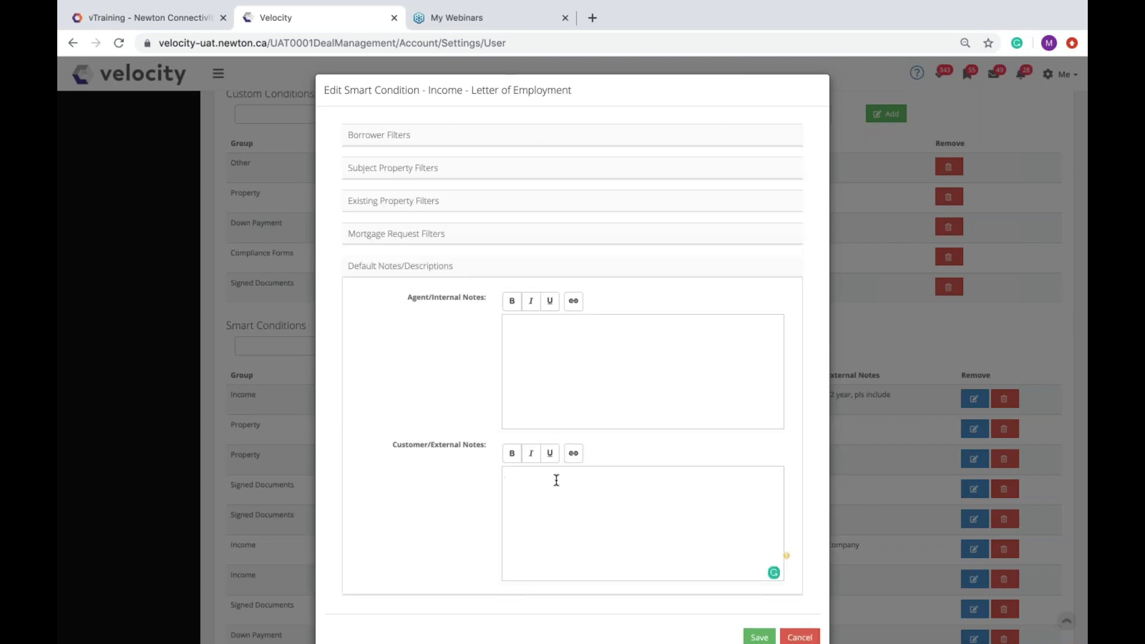
text(Must be on company tlj;fafjf;lsaf vafjs)
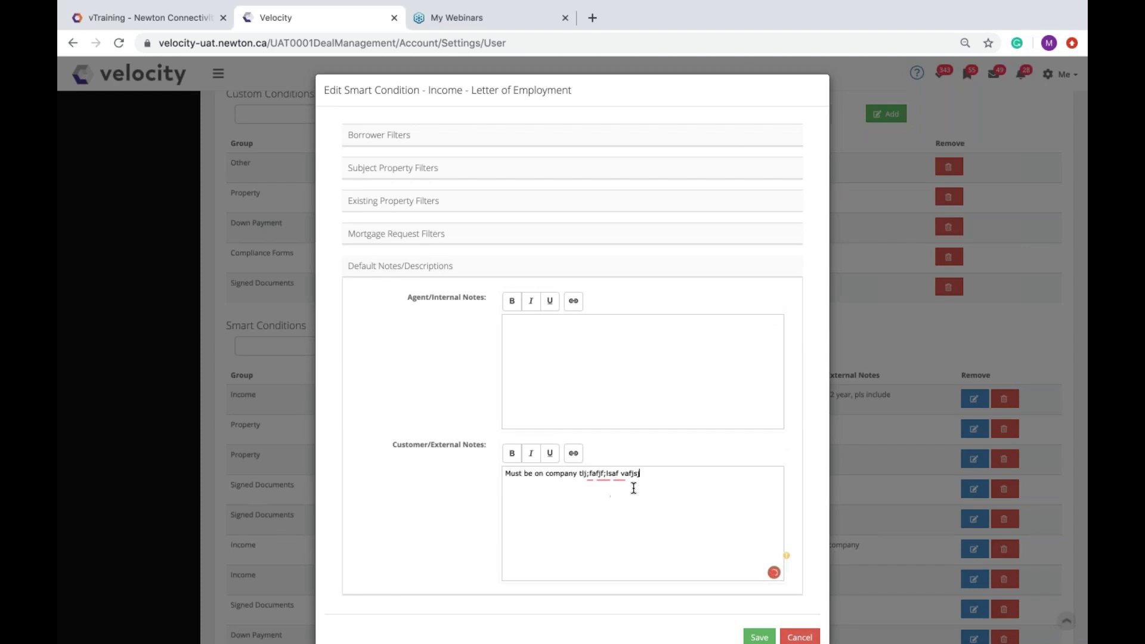
triple_click(510, 477)
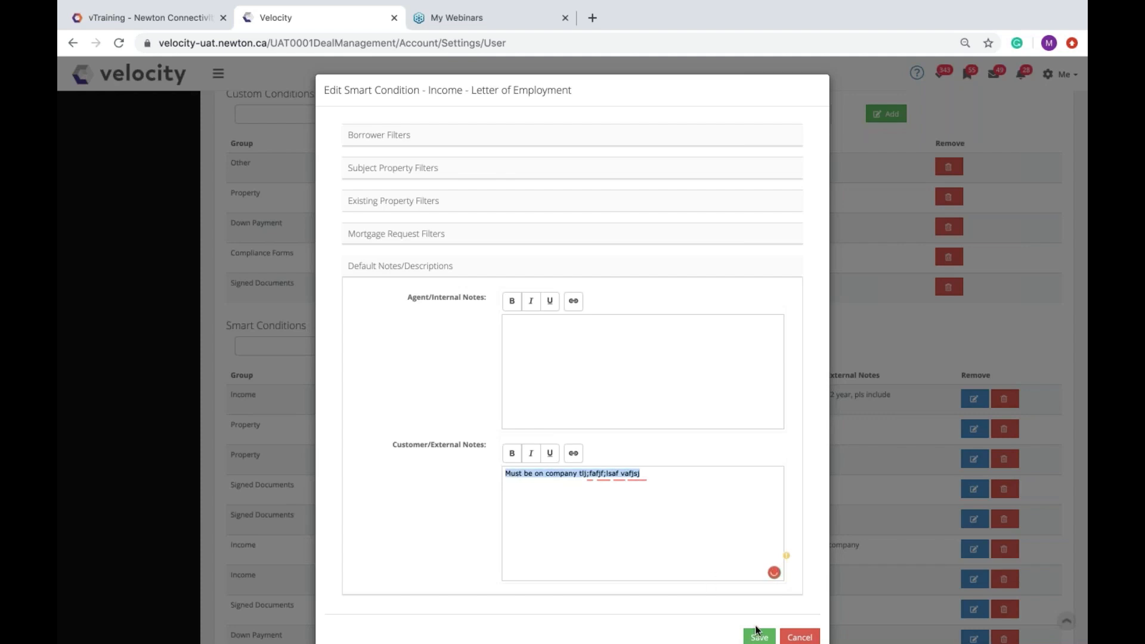
Step: Close the Letter of Employment editor and add T1 General as a smart condition
click(799, 636)
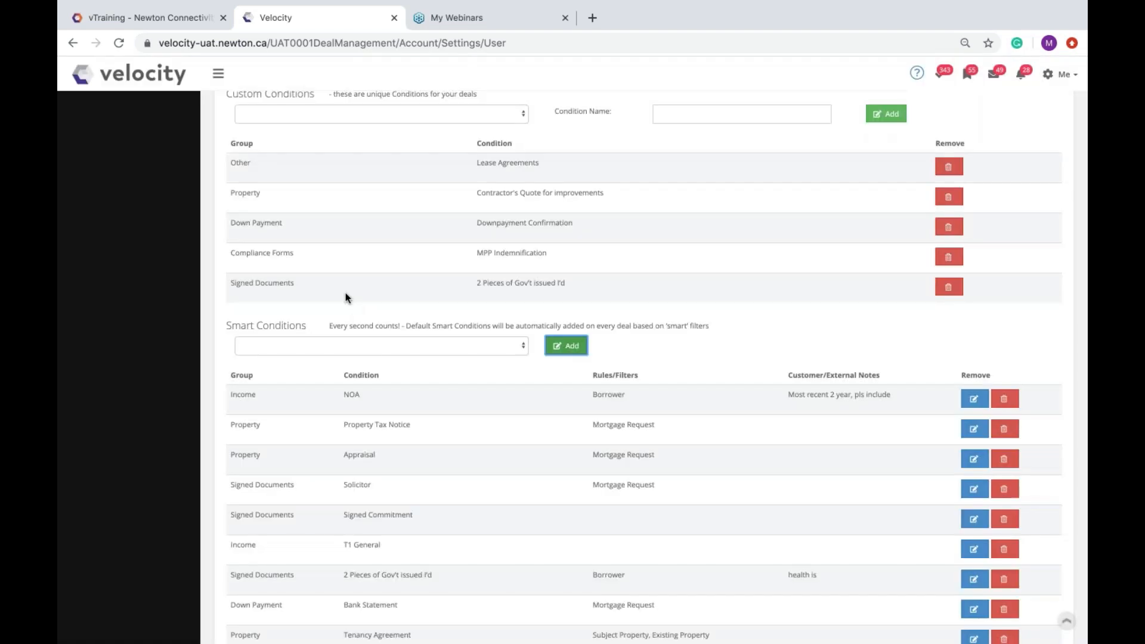
click(367, 346)
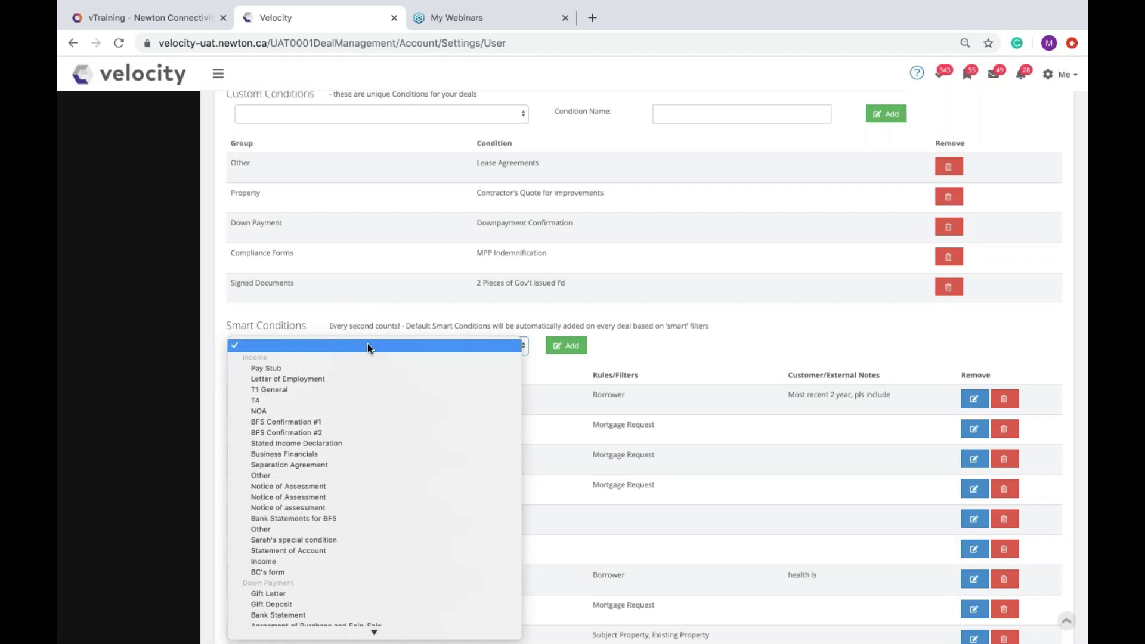
click(272, 390)
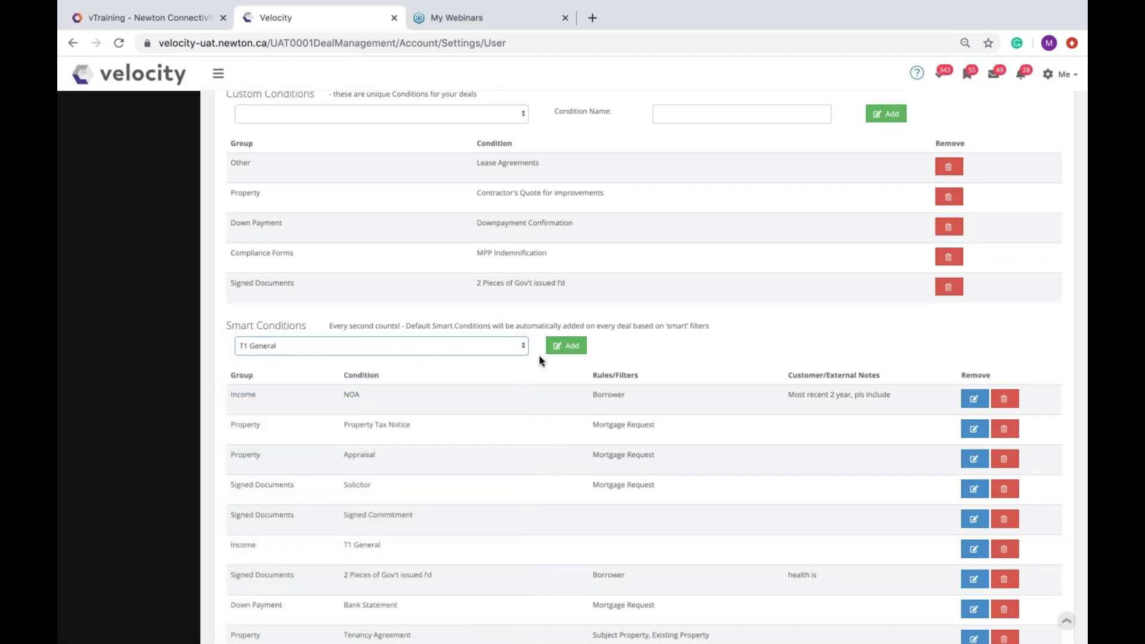
click(566, 346)
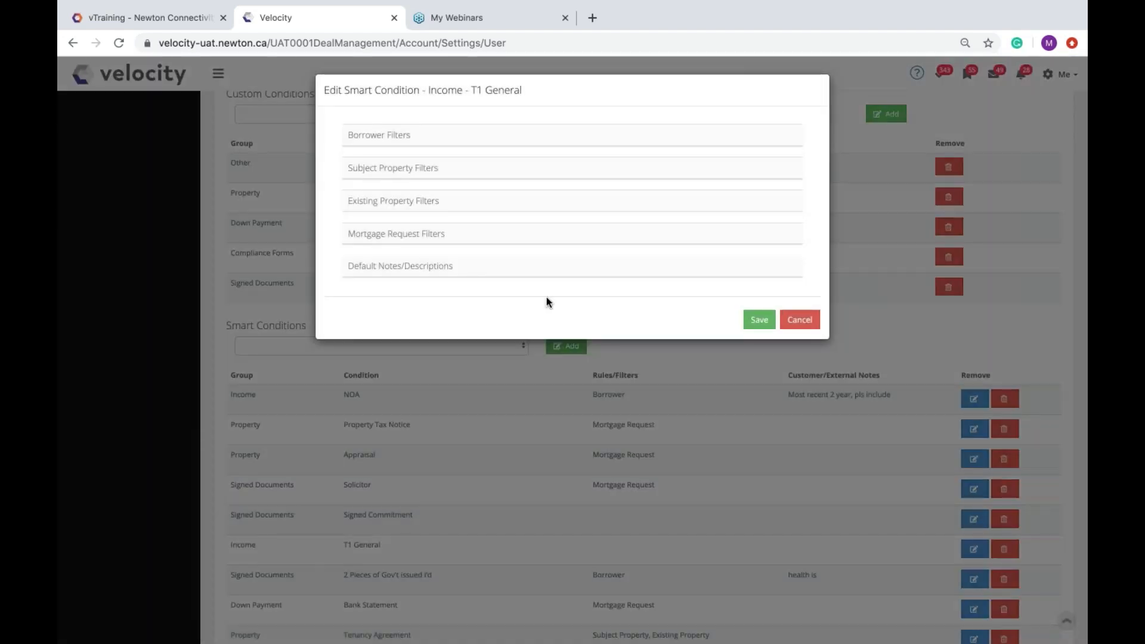
drag(471, 91, 517, 92)
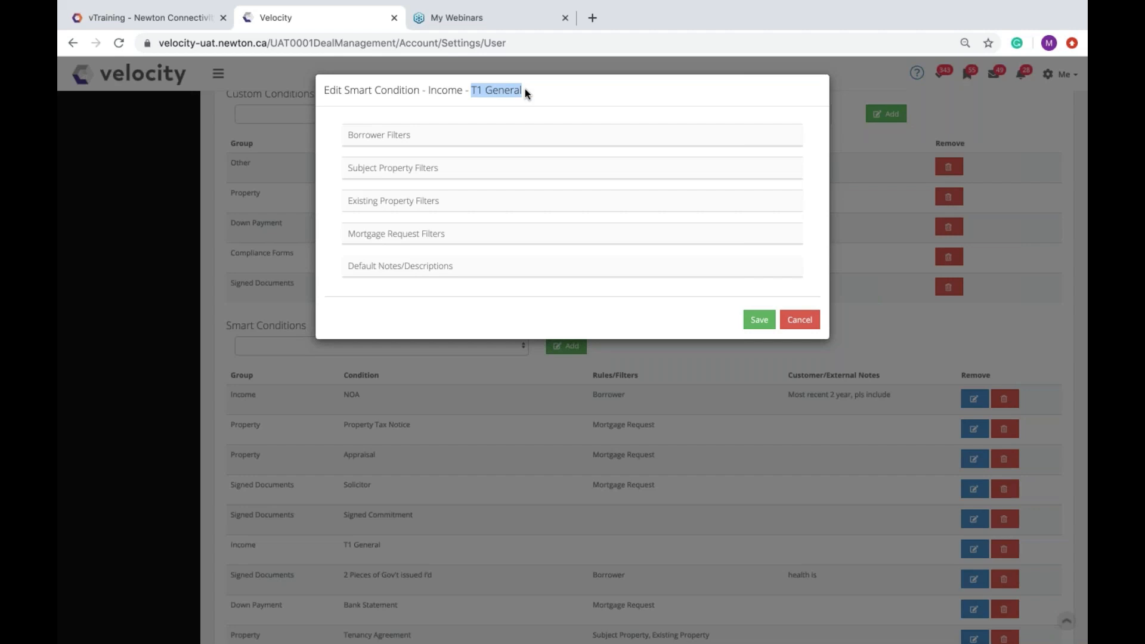
click(526, 91)
Step: Apply T1 General to all borrowers with Commissions, Self-Employed and Hourly + Commissions incomes
click(463, 139)
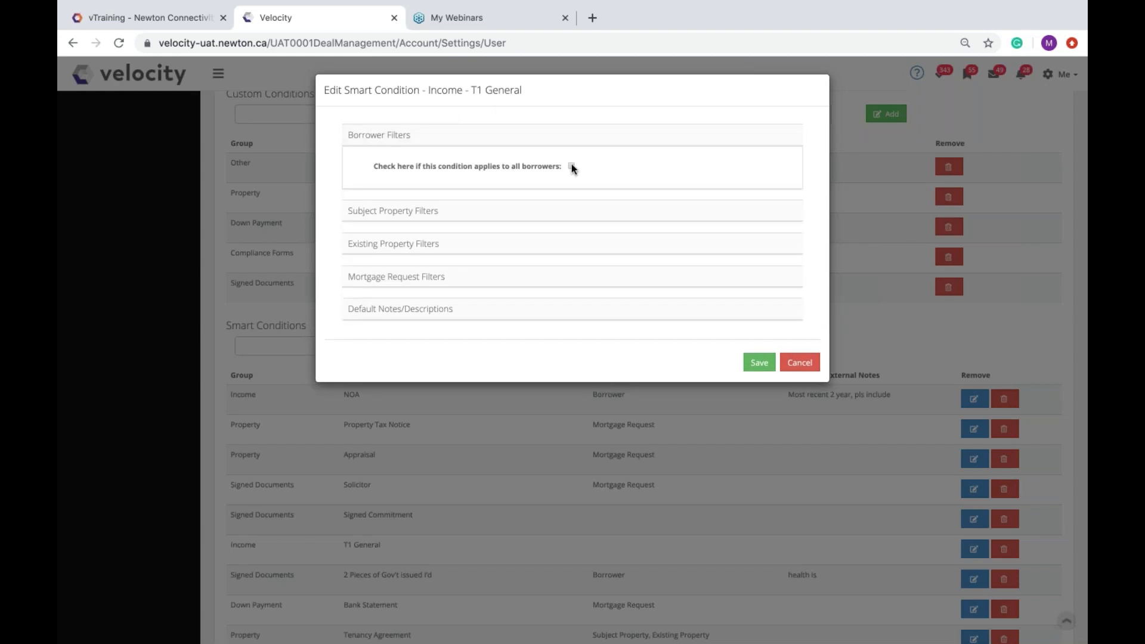
click(572, 166)
click(520, 266)
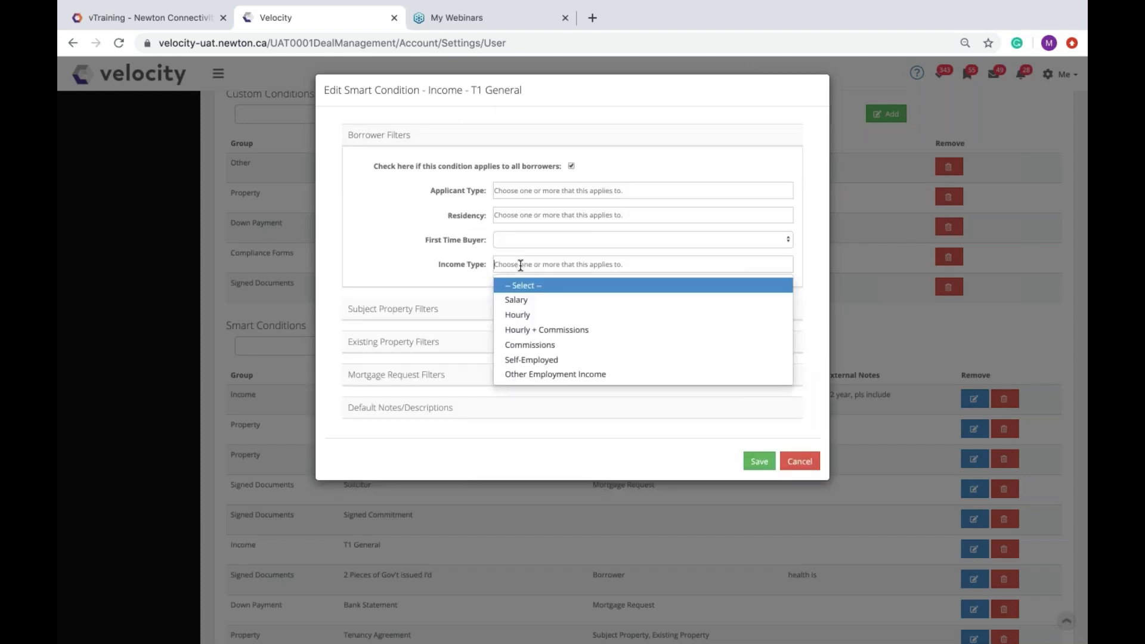
click(546, 346)
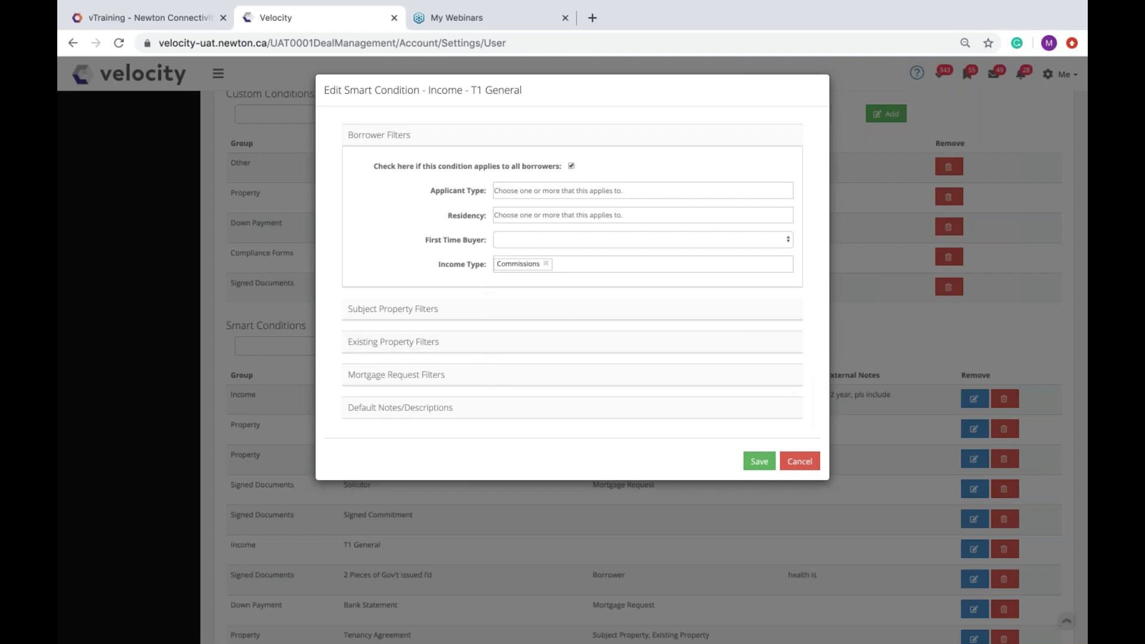
click(622, 266)
click(577, 344)
click(635, 267)
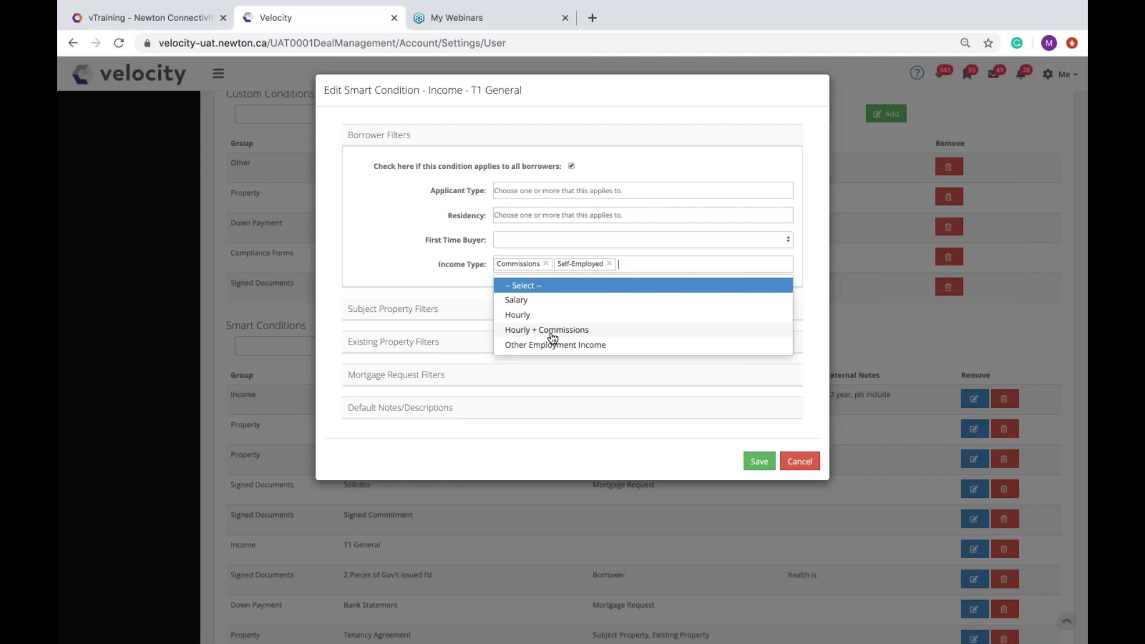
click(553, 337)
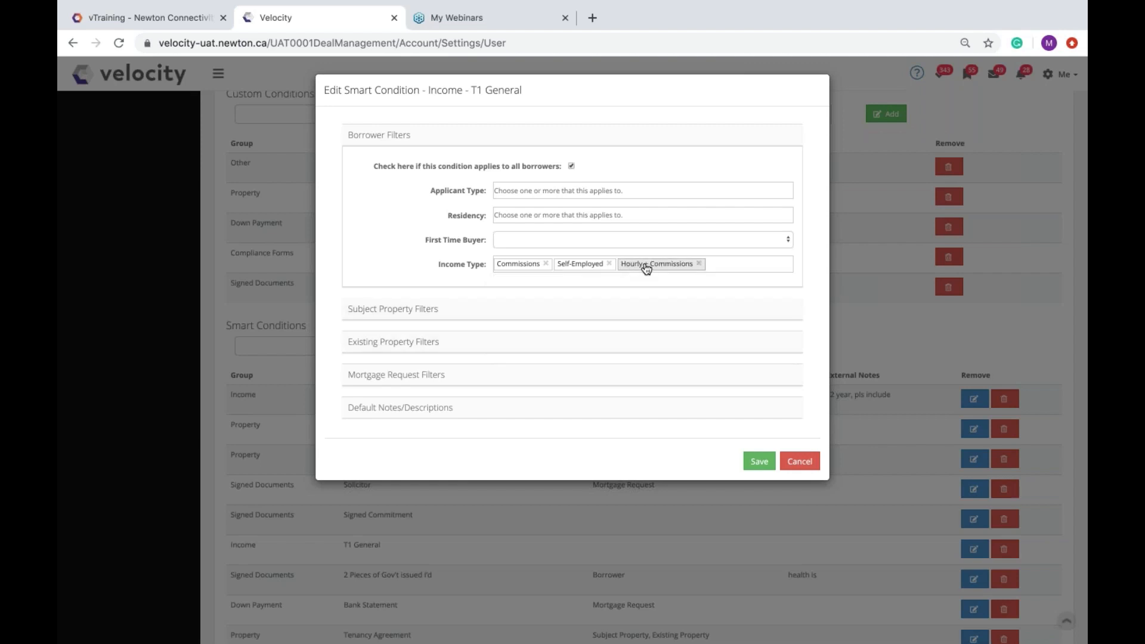
click(417, 135)
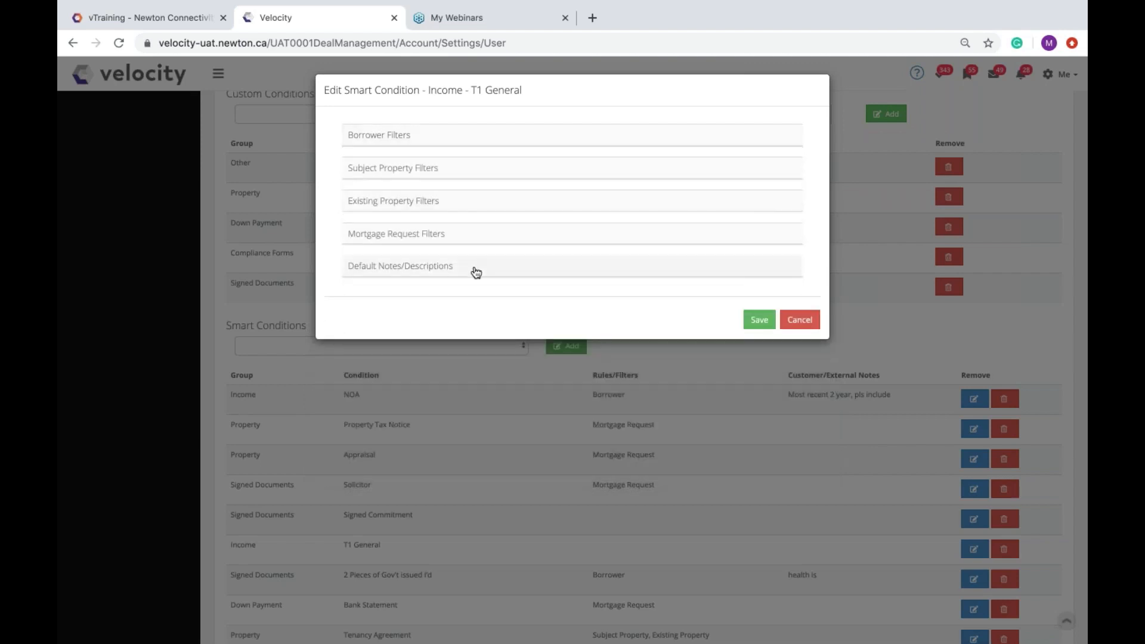
Step: Give T1 General the customer note 'Most recent 2 years T1 Gen' and close its editor
click(476, 272)
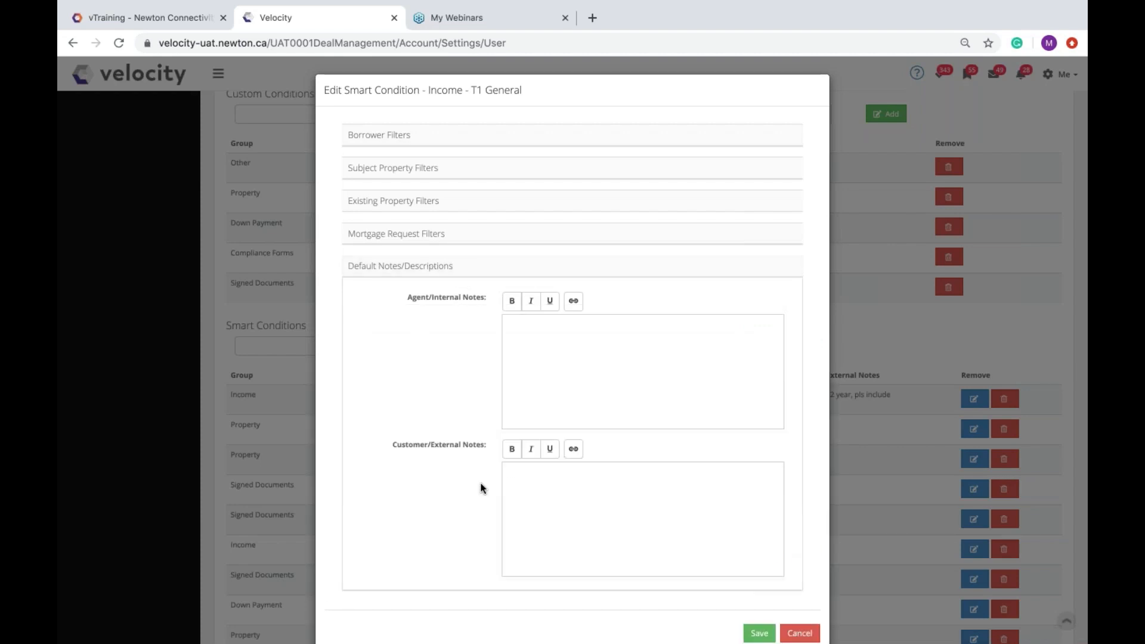
click(550, 488)
text(Most recent 2 year)
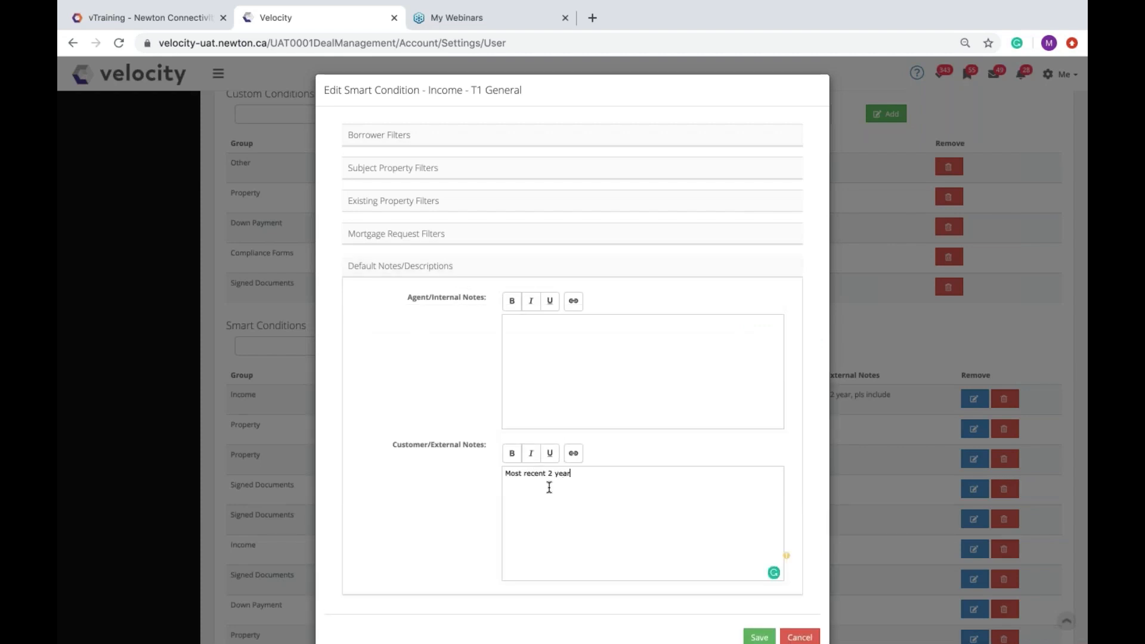
text(s T1 General, pls)
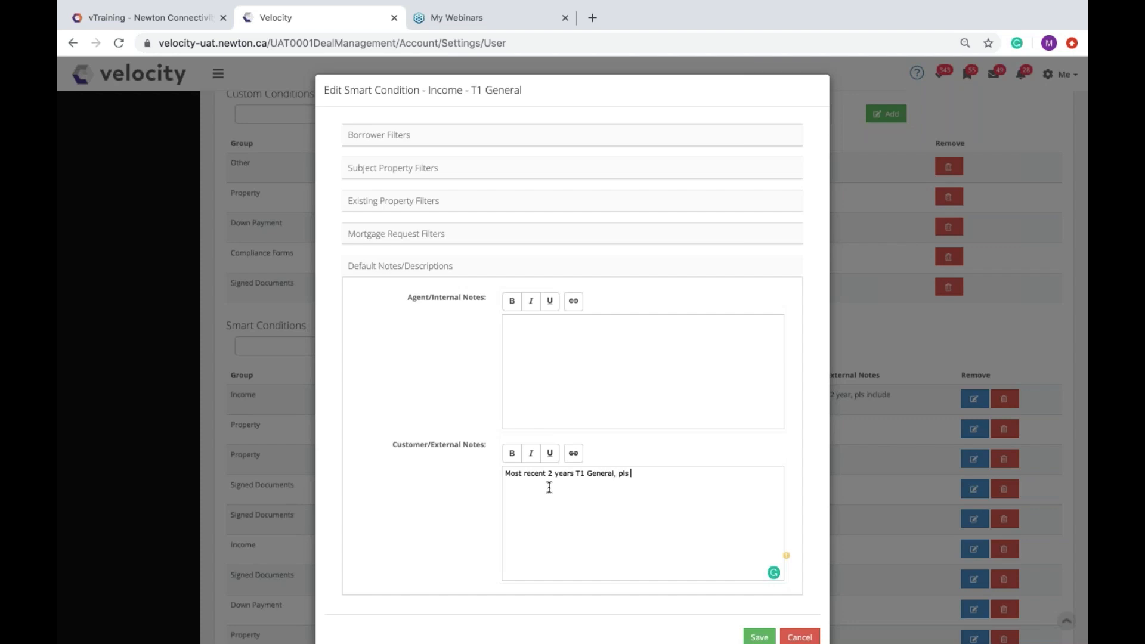
key(Escape)
click(442, 349)
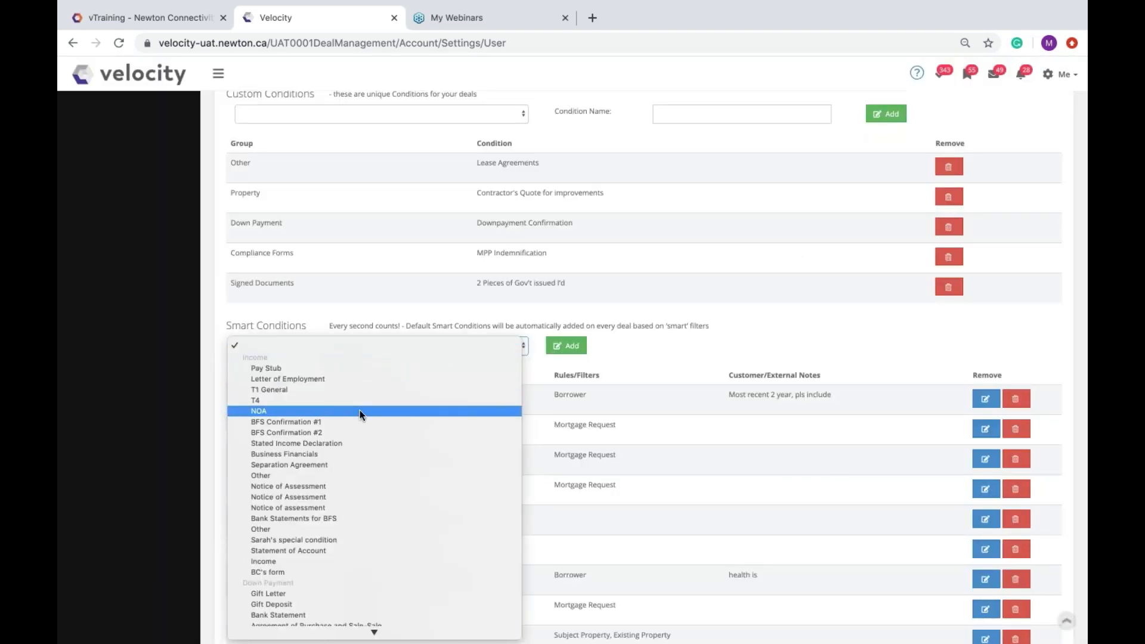
Step: Pick and add the Bank Statement smart condition
key(Up)
key(Up)
key(Up)
key(Up)
key(Up)
key(Down)
key(Down)
key(Down)
key(Down)
key(Down)
key(Down)
key(Down)
key(Down)
key(Down)
key(Down)
key(Down)
key(Down)
key(Down)
key(Down)
key(Down)
key(Down)
key(Down)
key(Down)
key(Down)
key(Down)
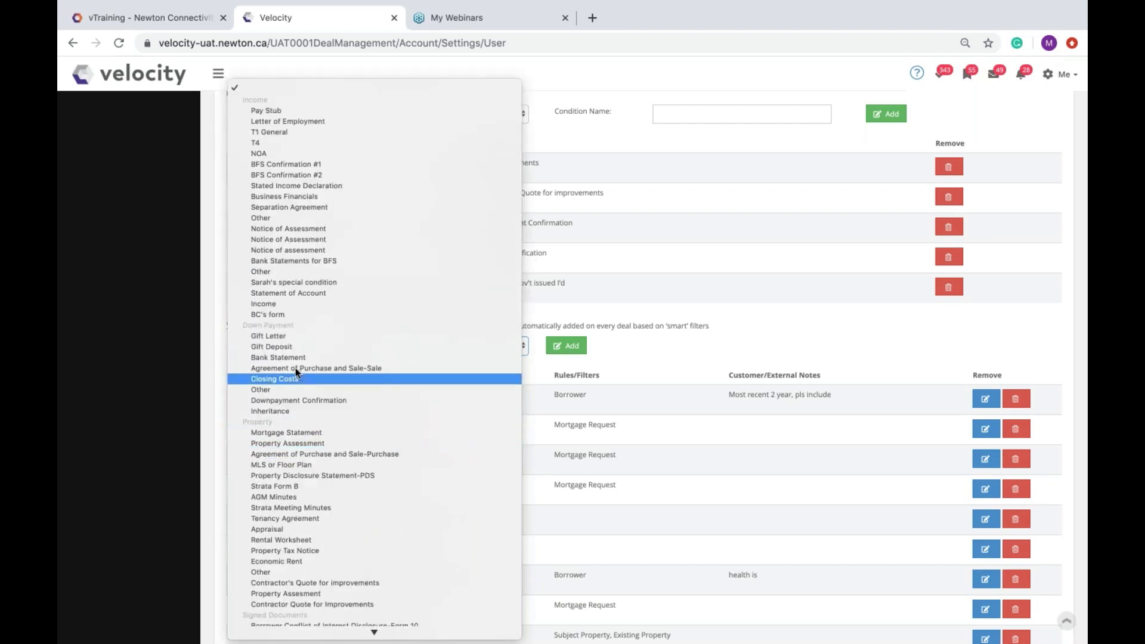
click(296, 357)
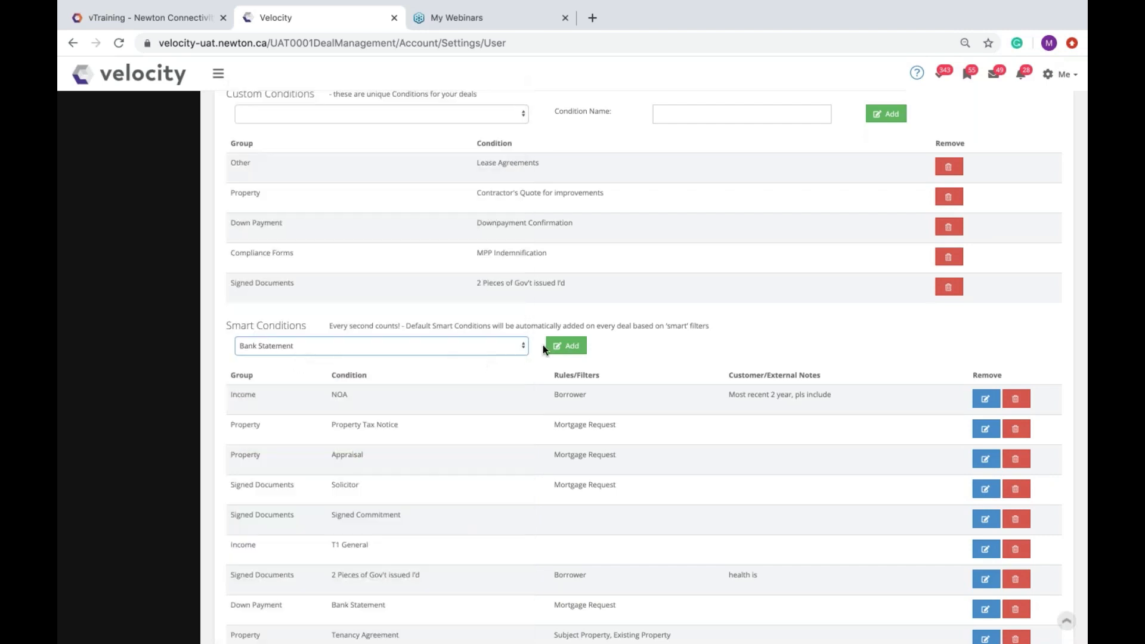
click(547, 346)
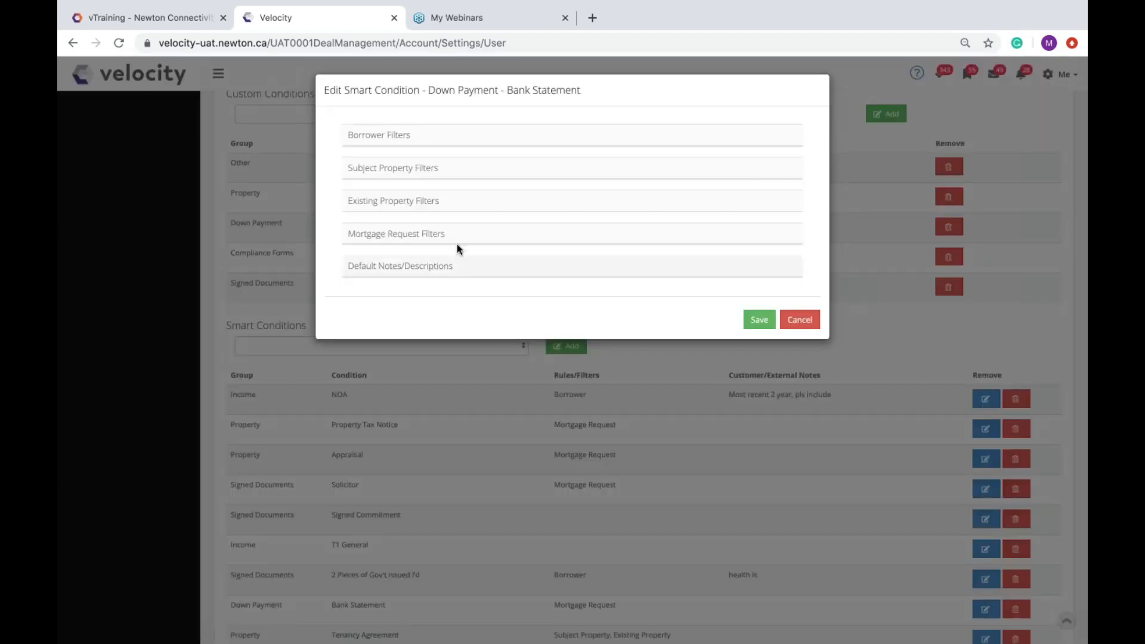
Step: Set its application purpose filter to Purchase and Purchase + Improvements
click(459, 241)
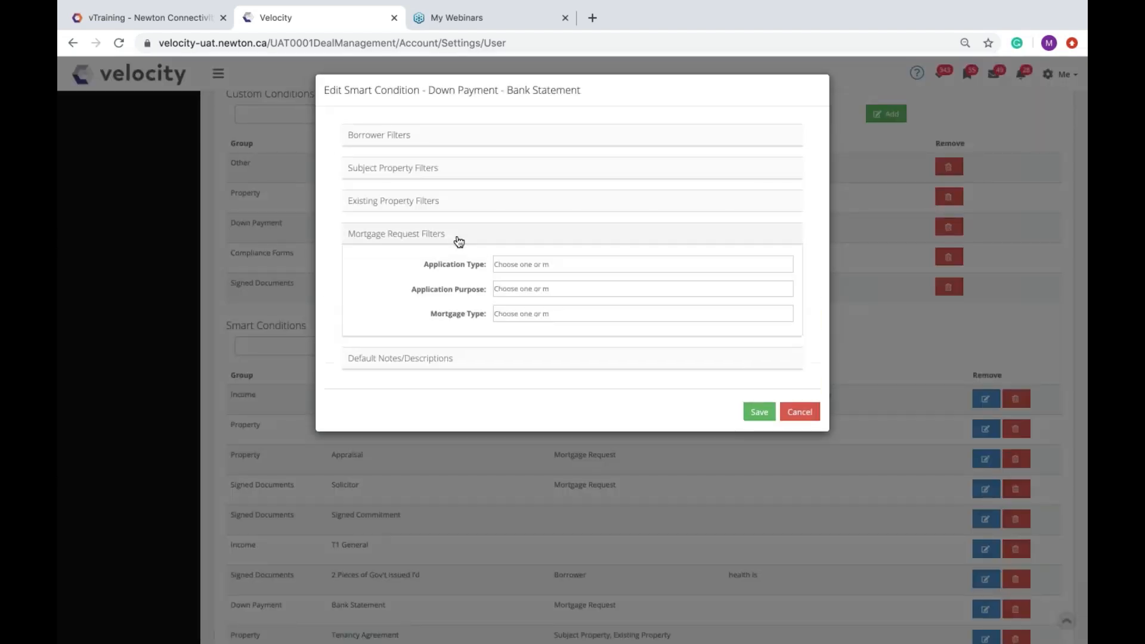
click(510, 264)
click(447, 285)
click(519, 289)
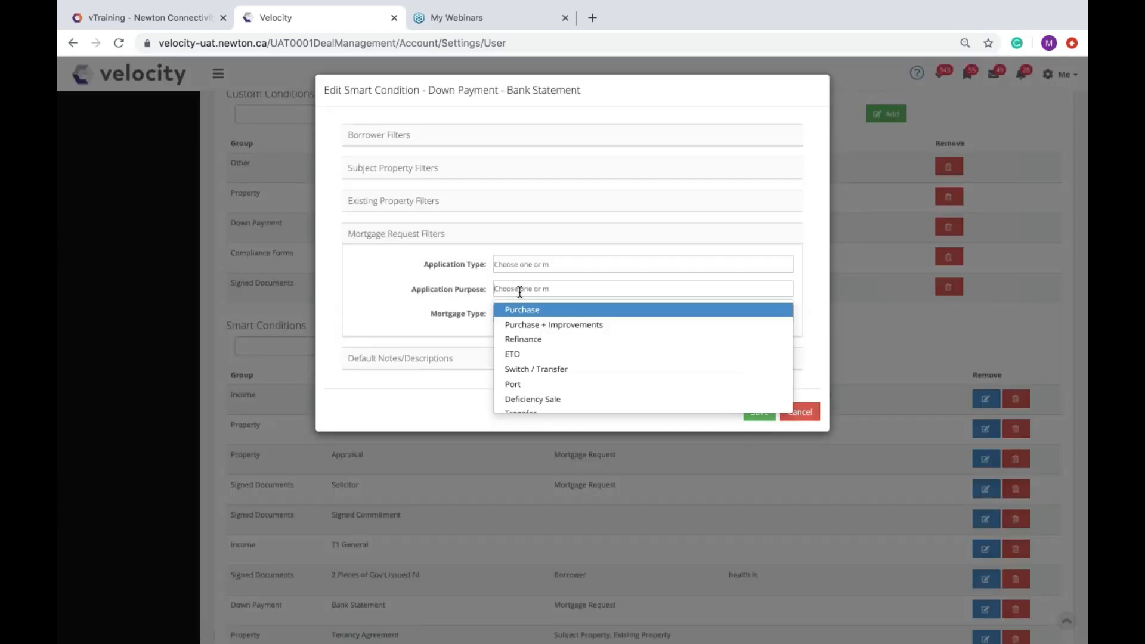
click(548, 311)
click(552, 286)
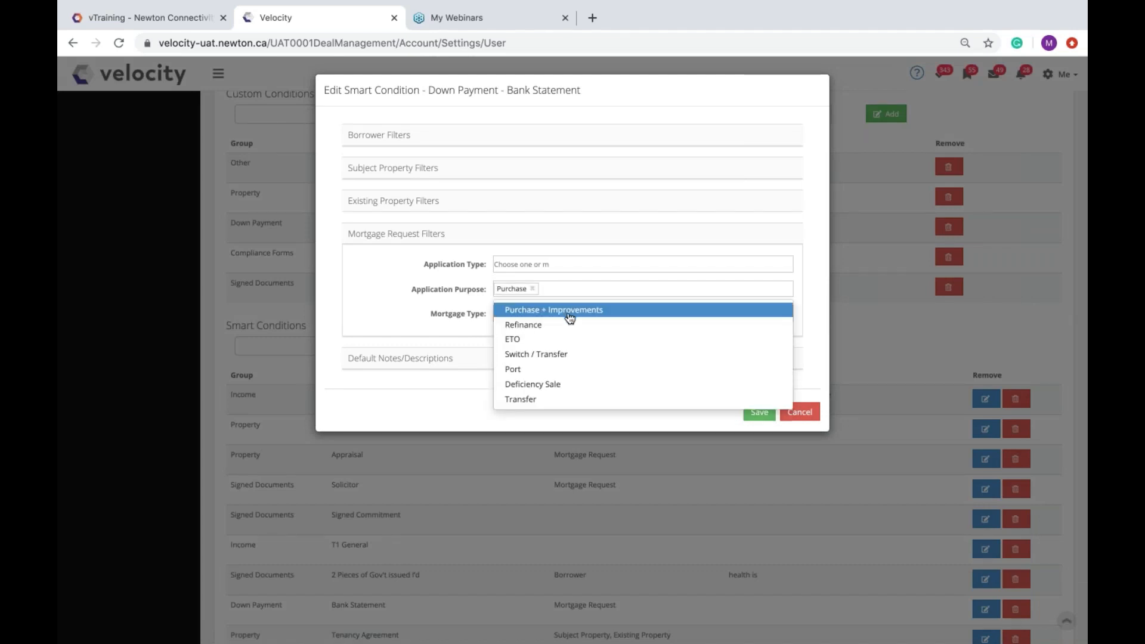
click(567, 313)
click(499, 237)
Step: Write the customer note starting 'last 3 months,please name and account' and save
click(491, 270)
click(550, 502)
text(last 3 months,please)
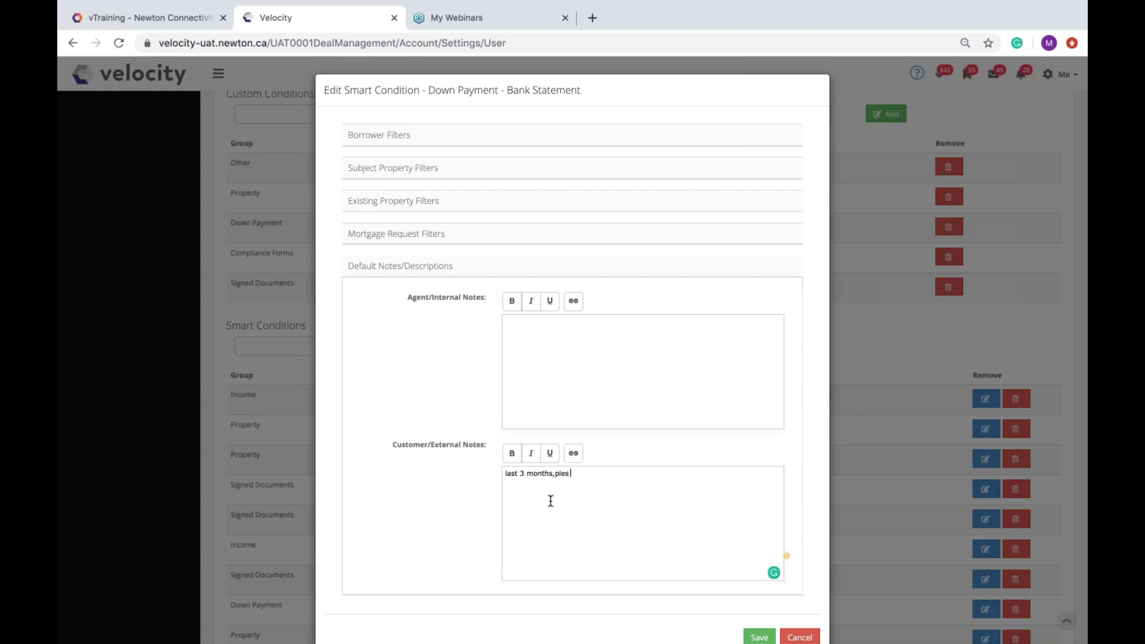
text( name and account if,)
drag(428, 90, 591, 92)
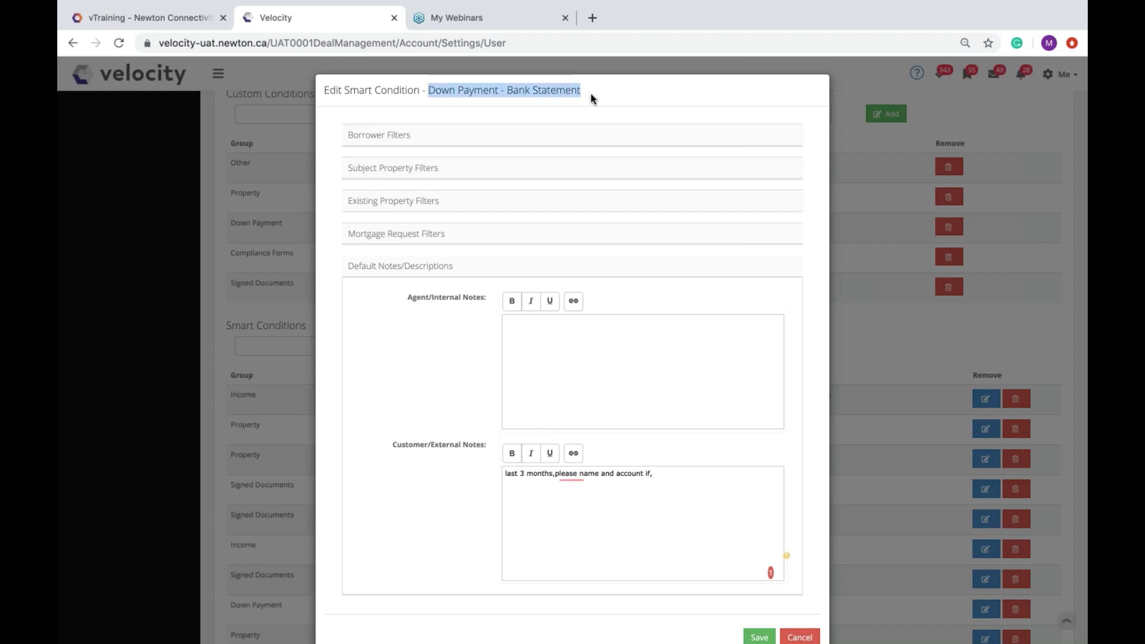
click(673, 485)
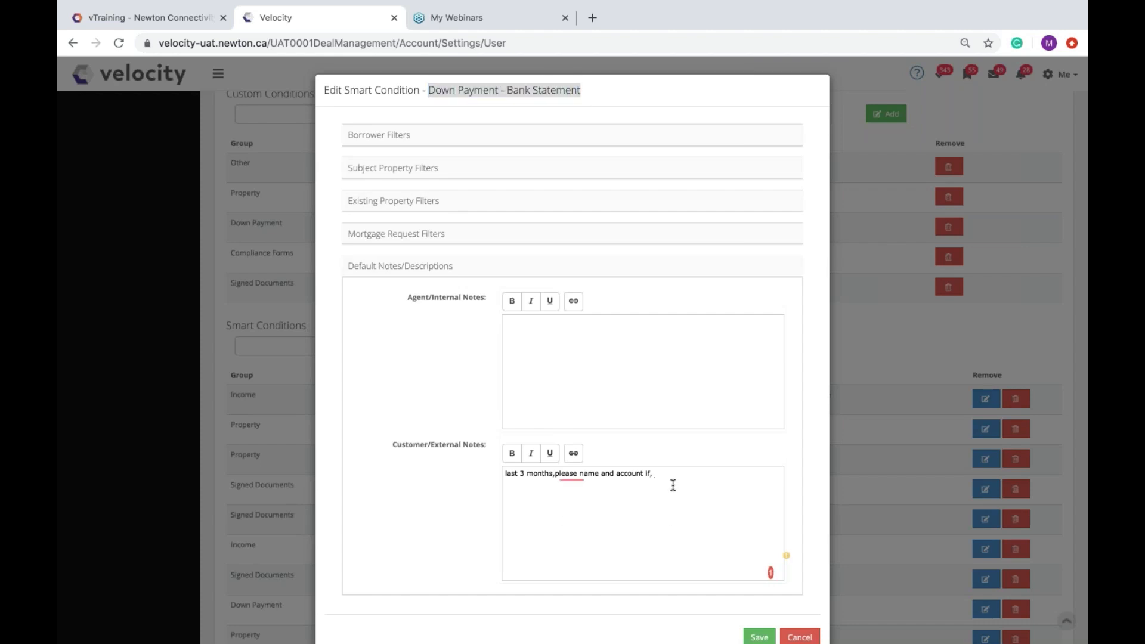
text(if gift, please gfit)
click(759, 634)
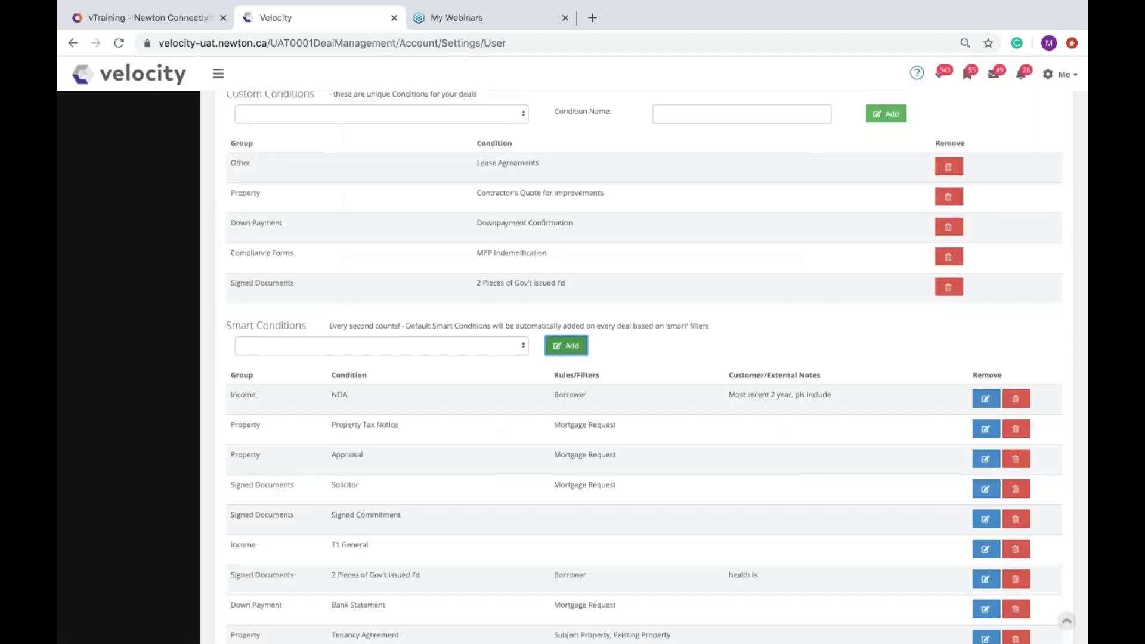
Step: Select Tenancy Agreement in the Smart Conditions dropdown without adding it
click(379, 348)
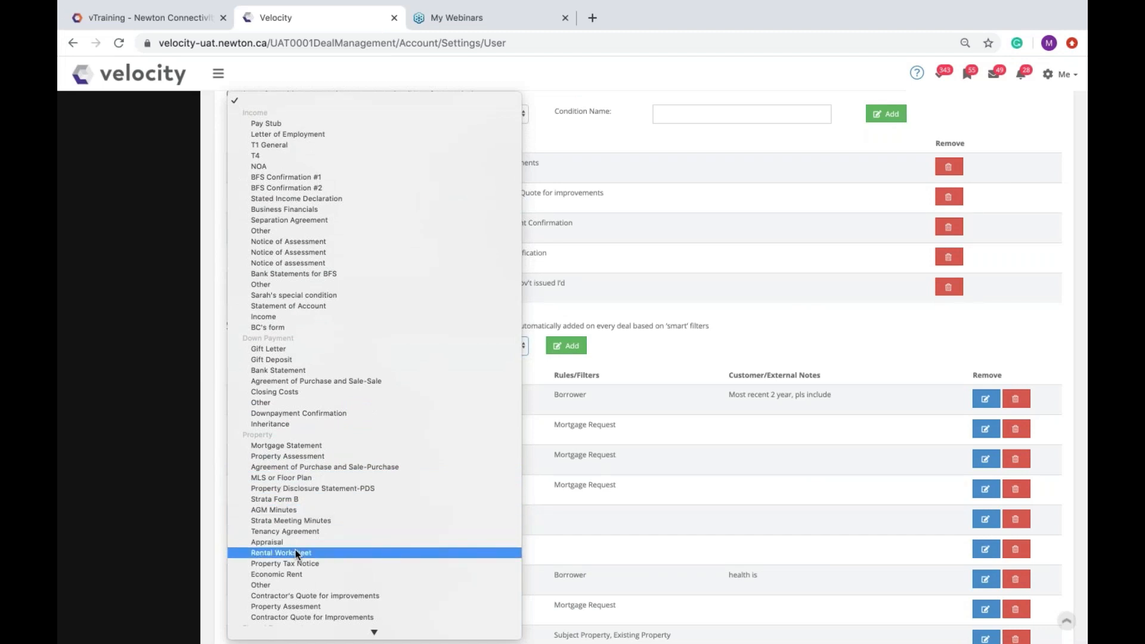
click(303, 531)
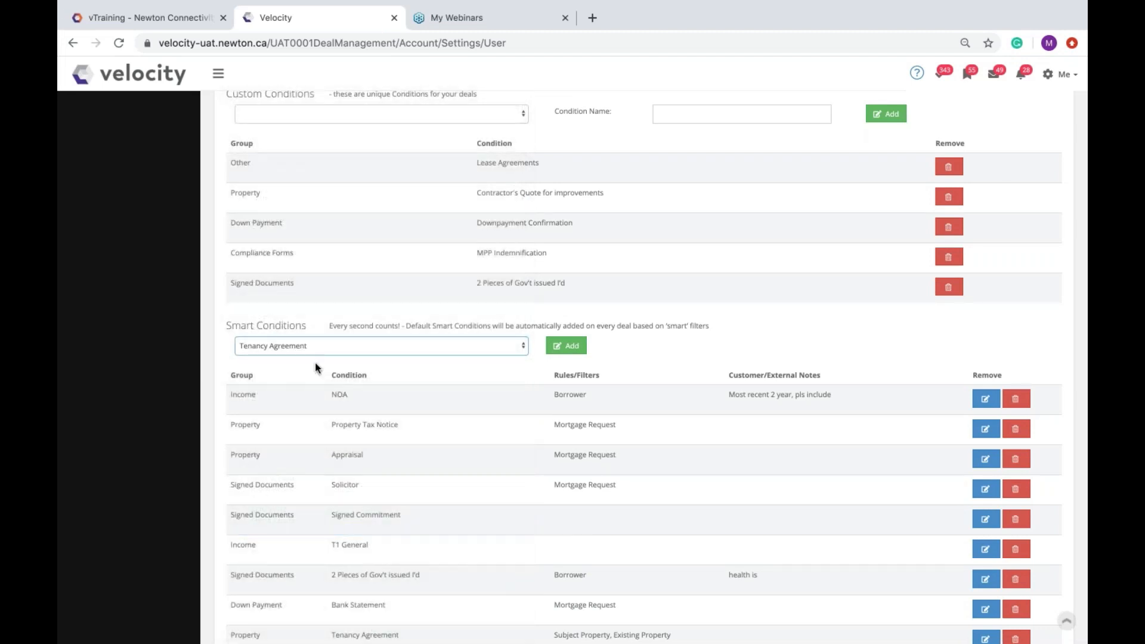
click(376, 345)
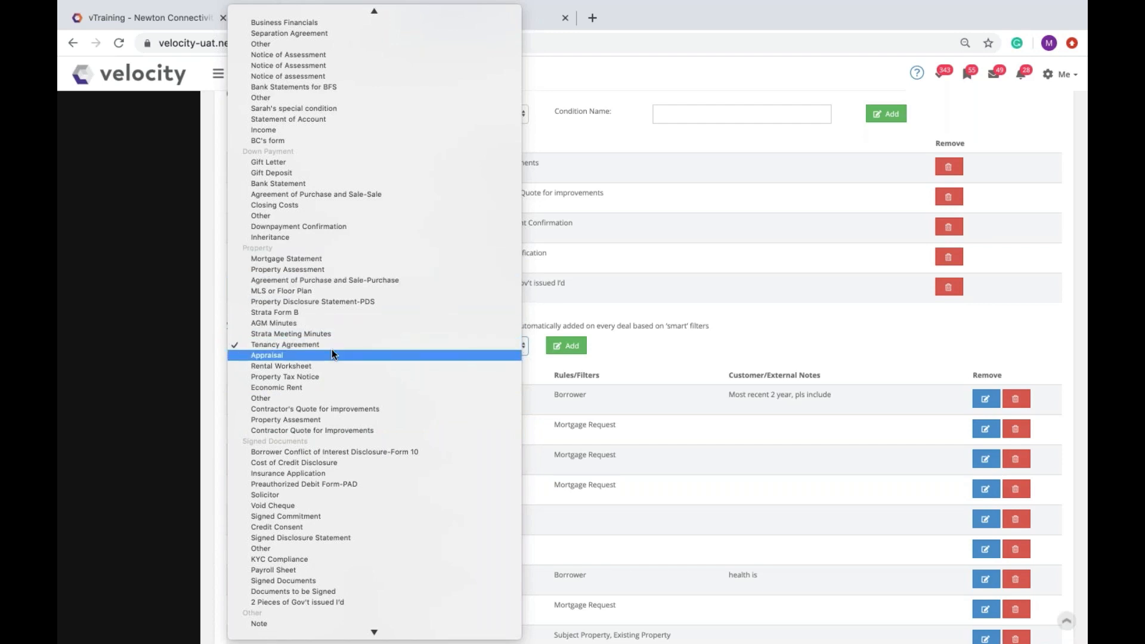
click(544, 369)
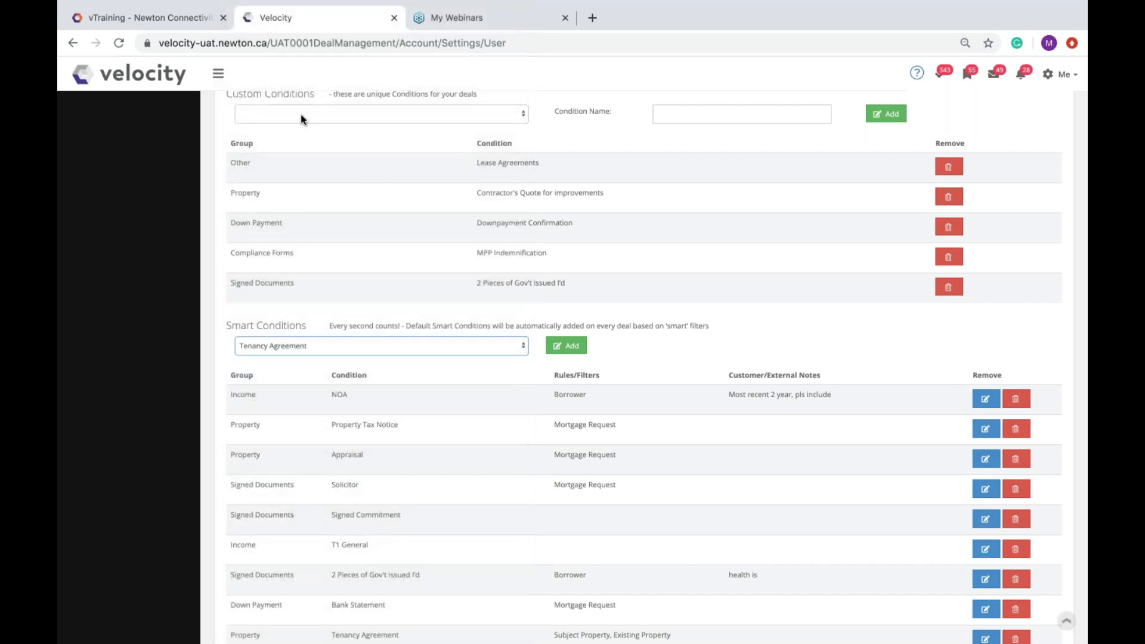
Step: Create the custom condition 'Lease Agreements' in the Property group
scroll(384, 195, up, 1)
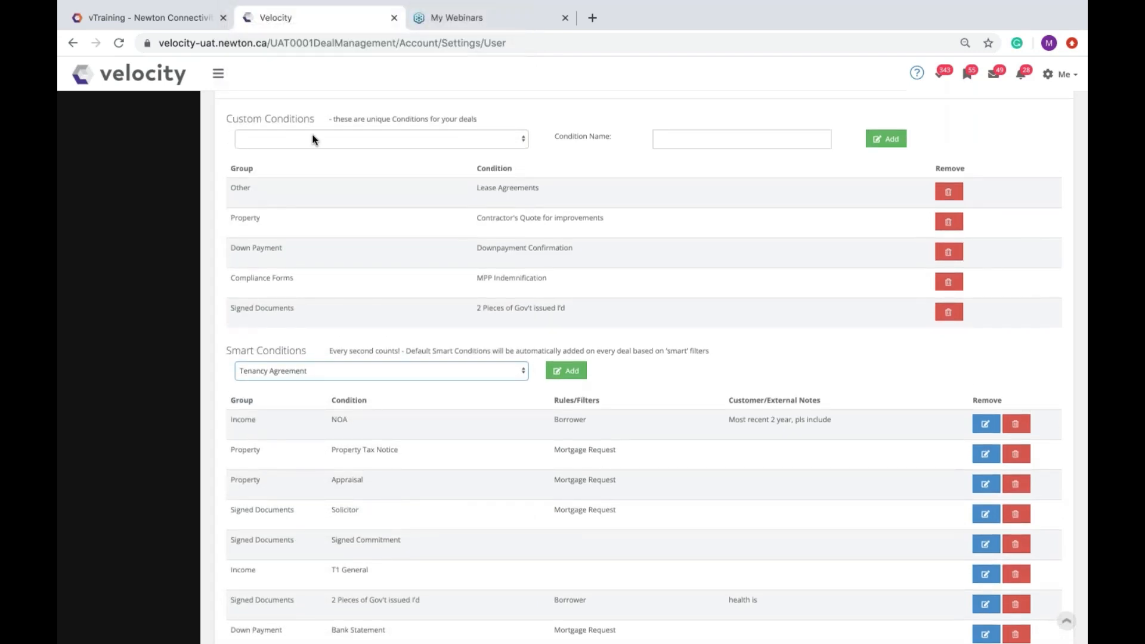
drag(227, 124, 319, 121)
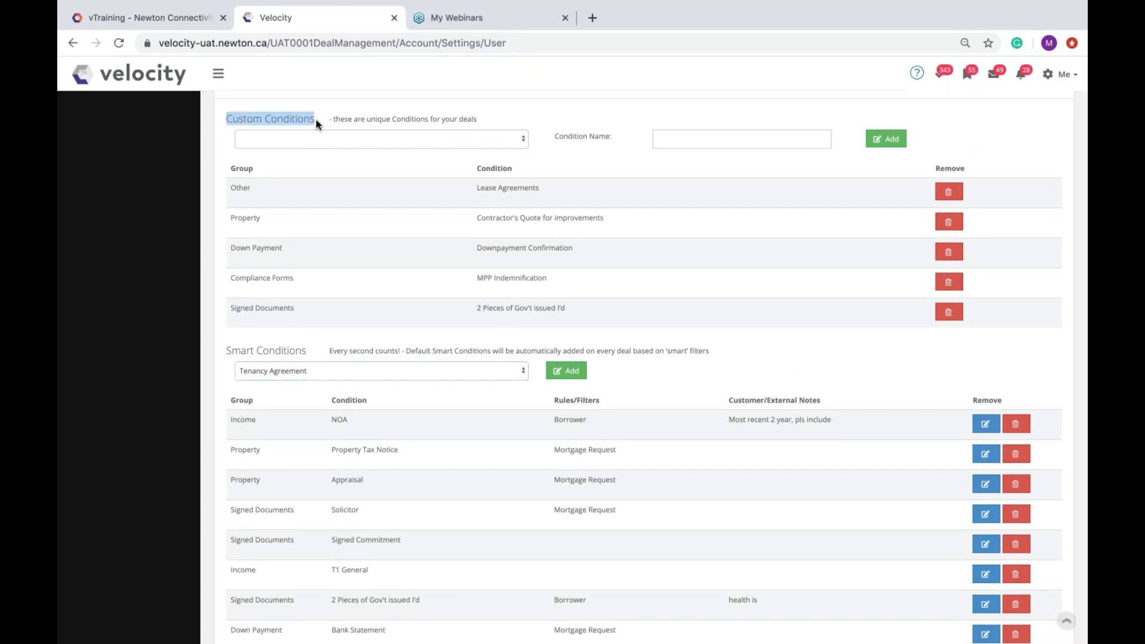
click(324, 137)
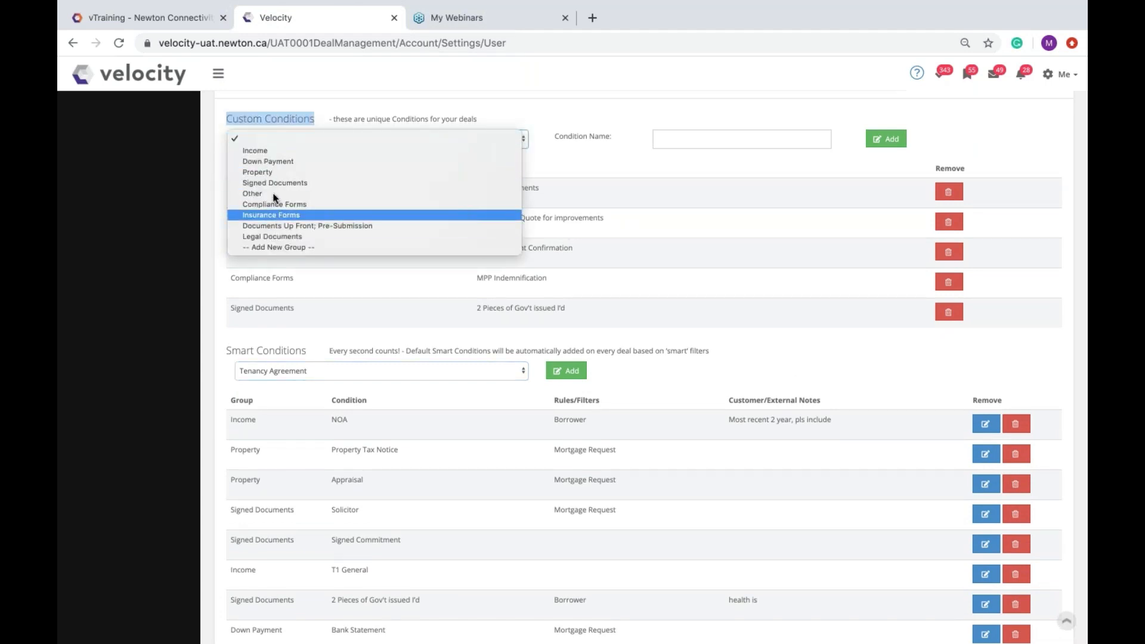
click(270, 172)
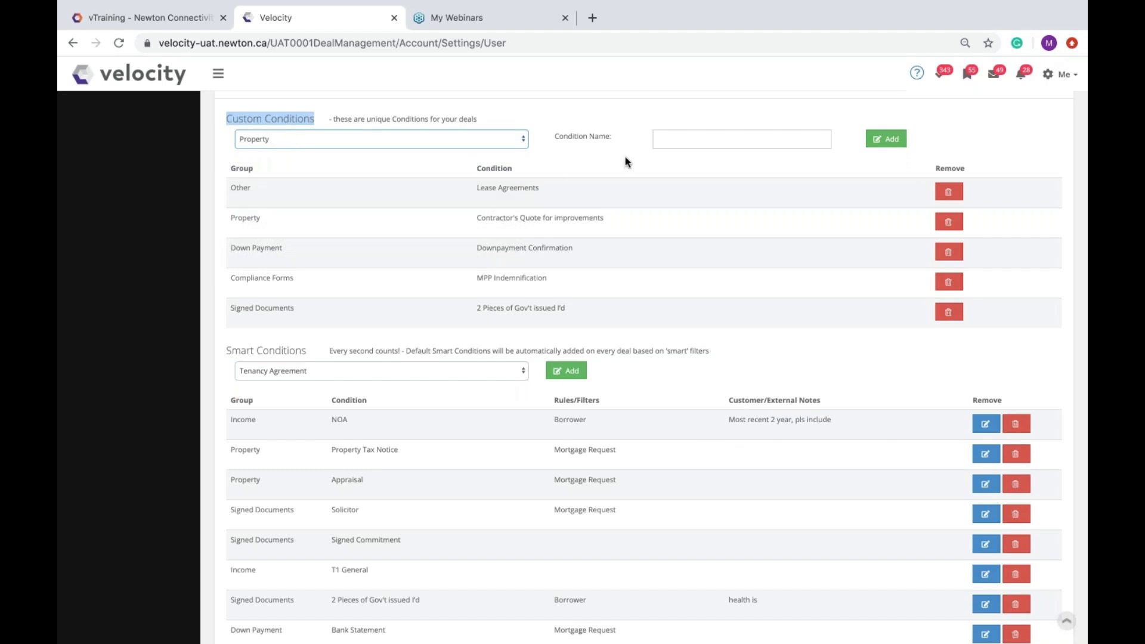
click(686, 145)
text(Lea)
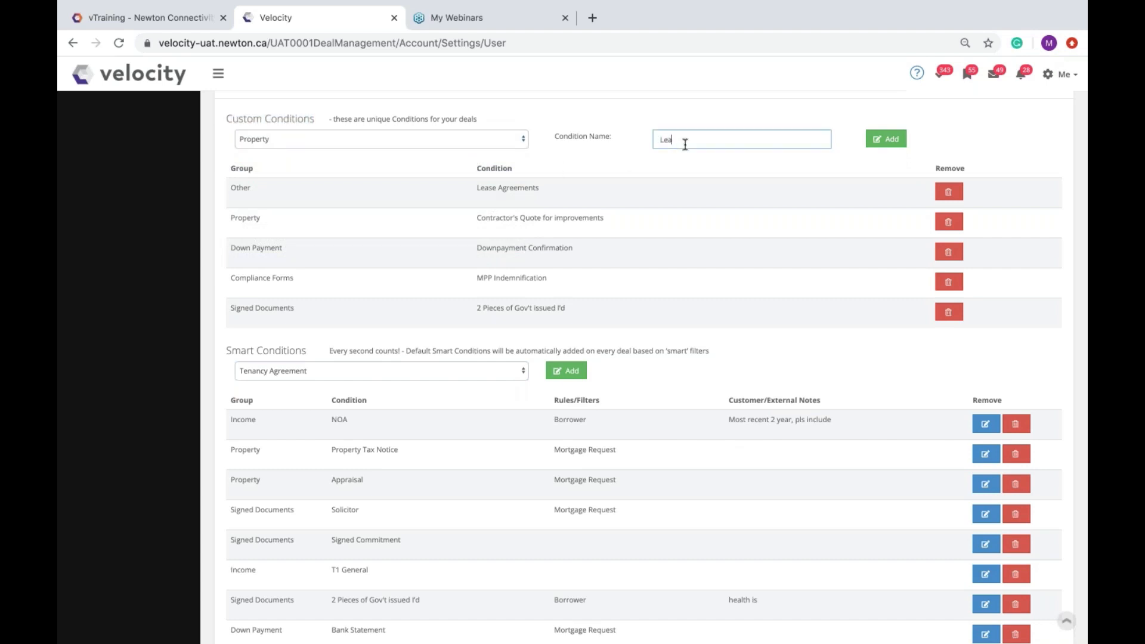
text(se Agreements)
click(891, 148)
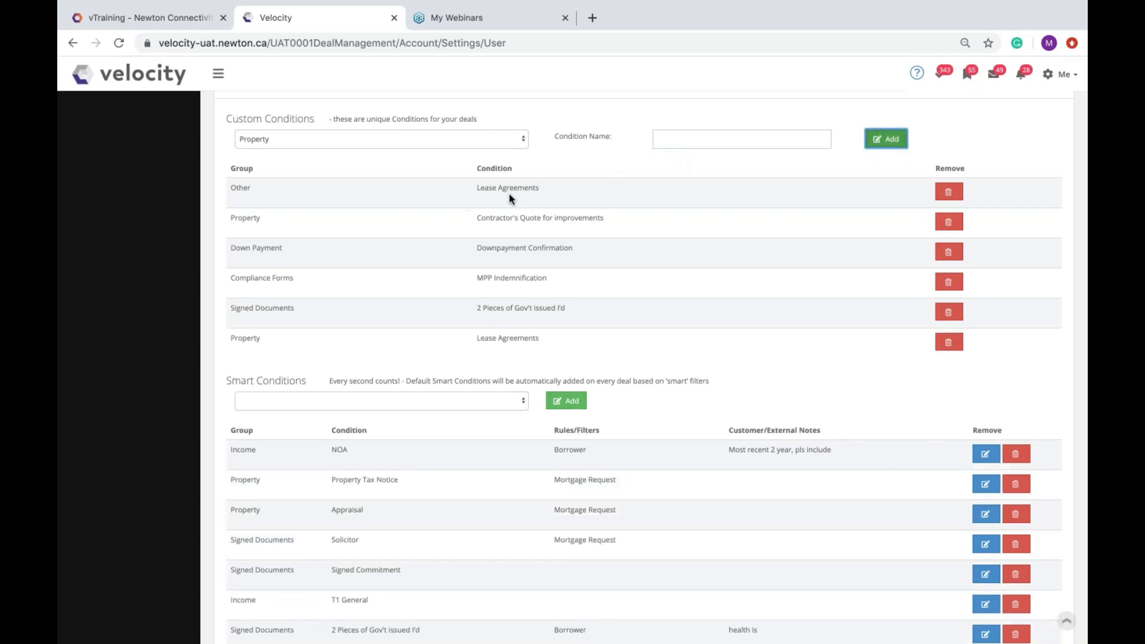
drag(540, 190, 475, 188)
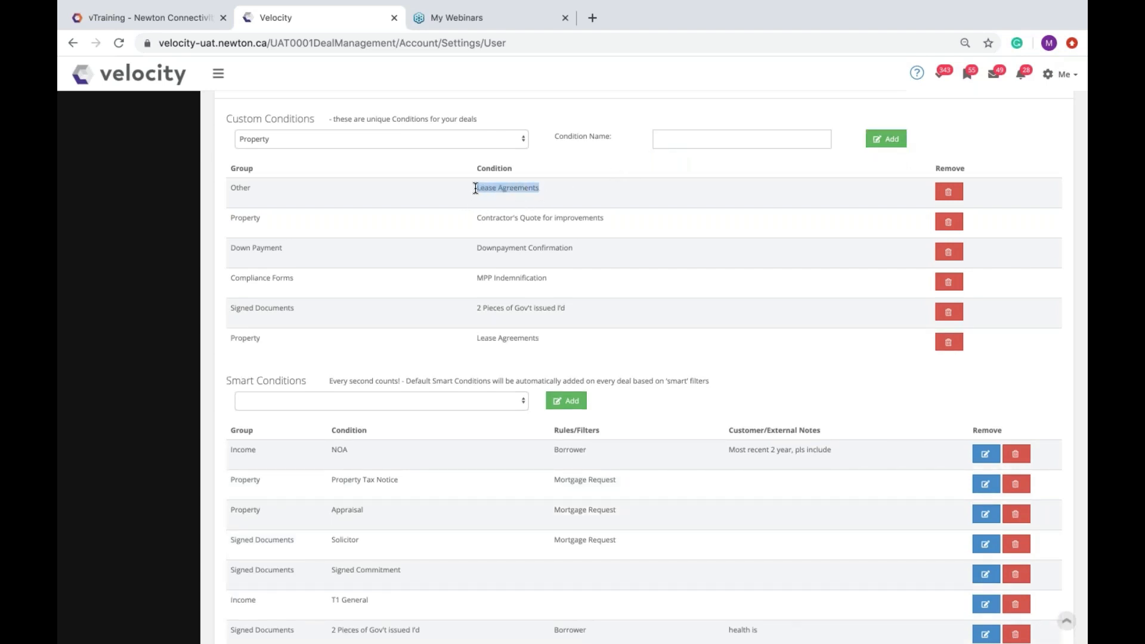
click(260, 402)
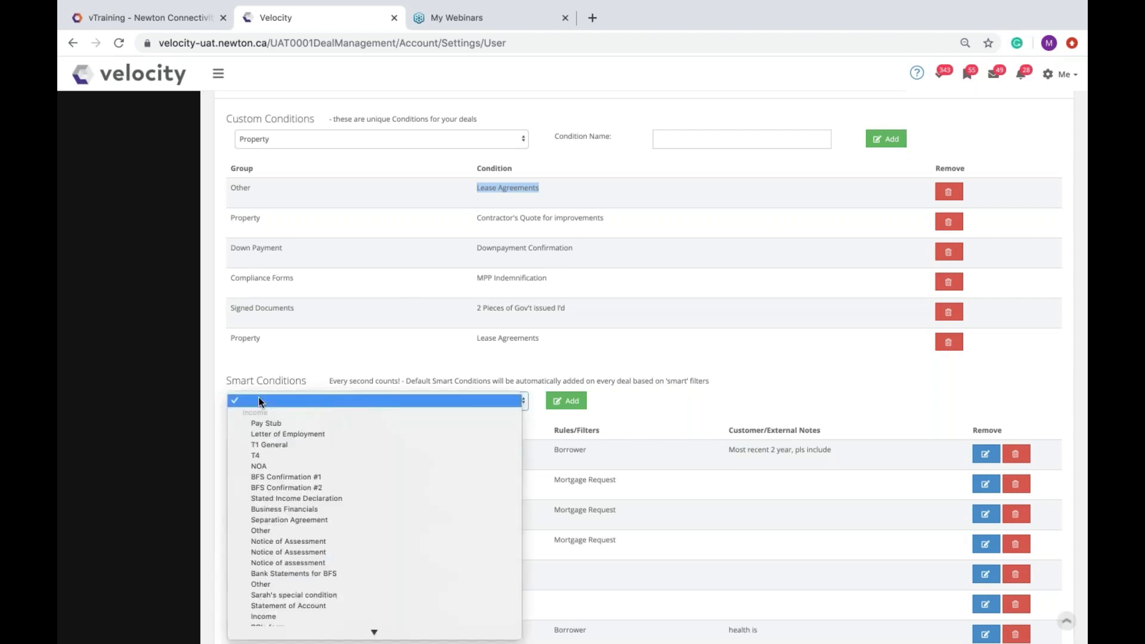
scroll(303, 452, down, 8)
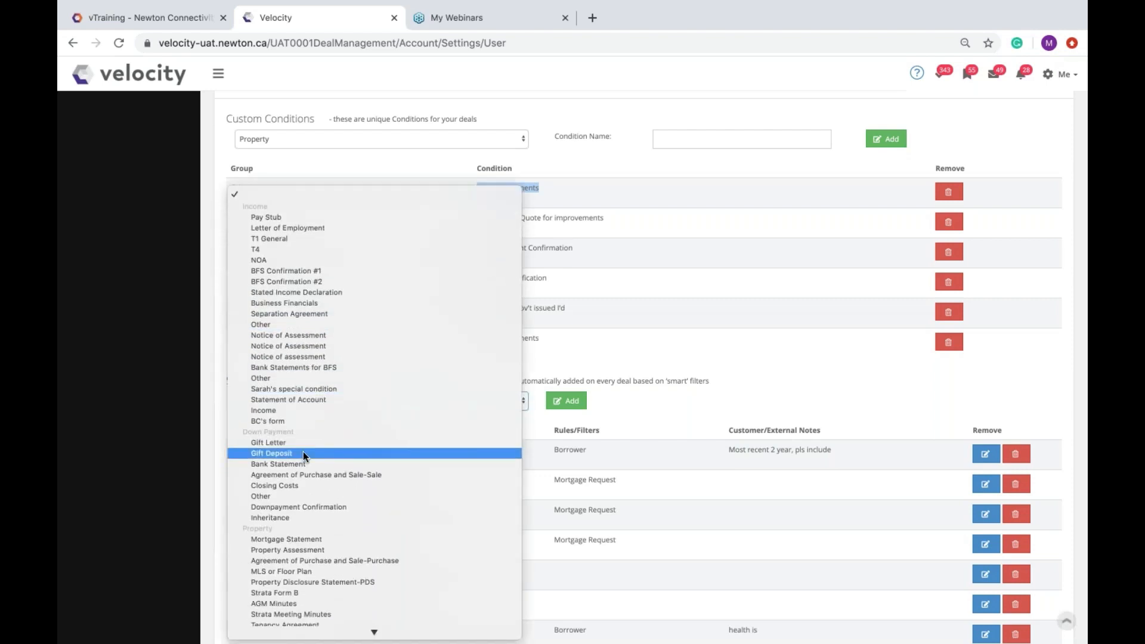
Step: Choose Lease Agreements from the smart condition list and add it
scroll(303, 452, down, 3)
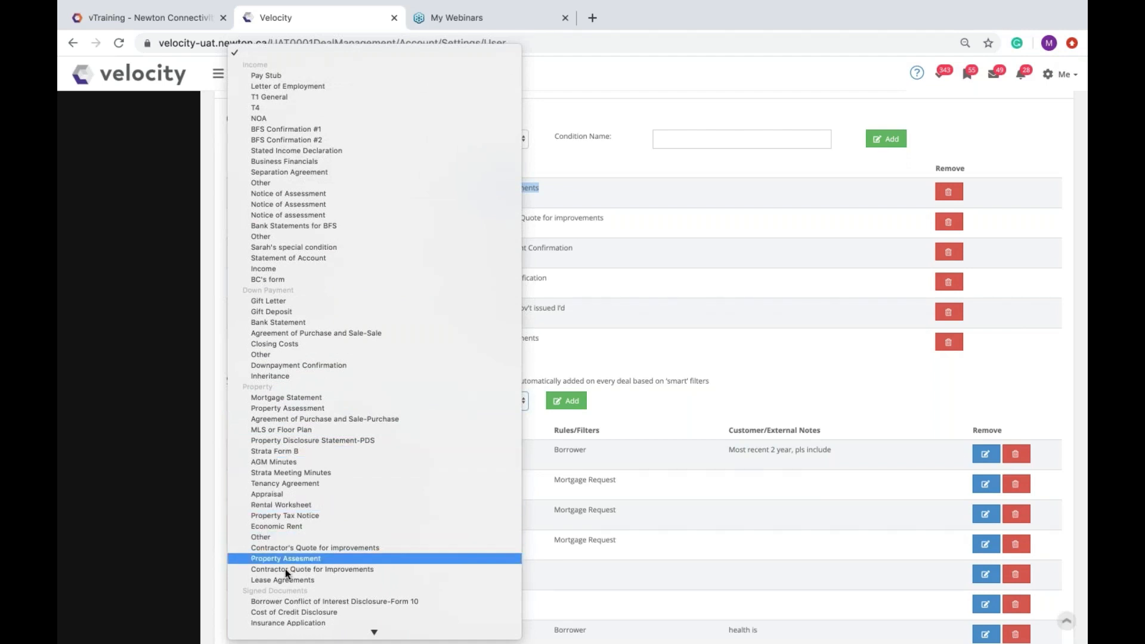
click(299, 580)
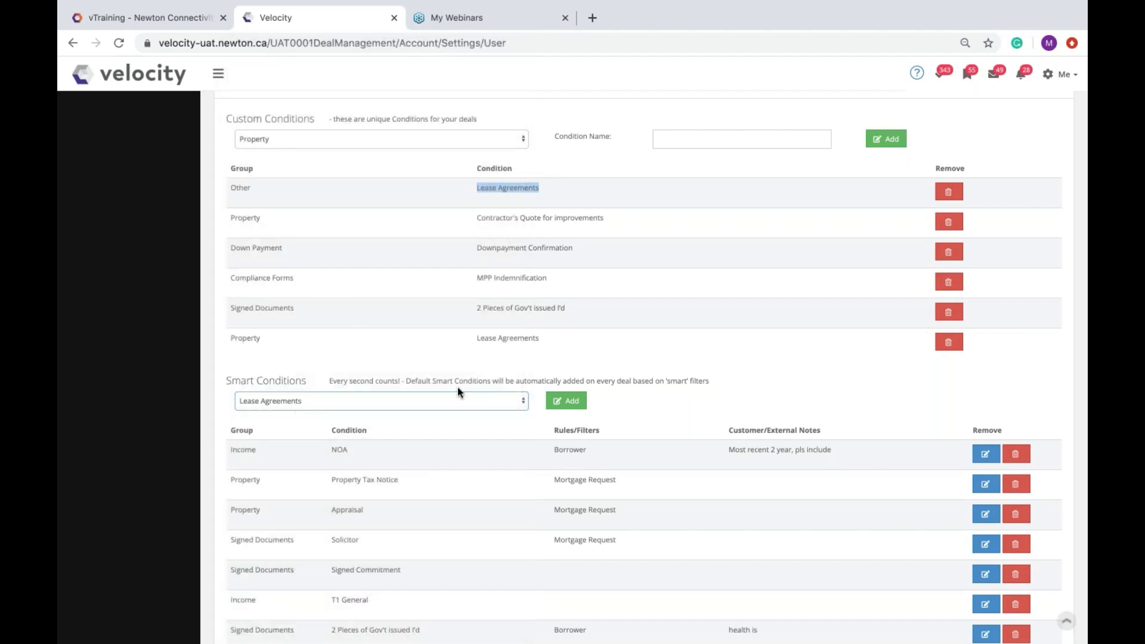
click(567, 405)
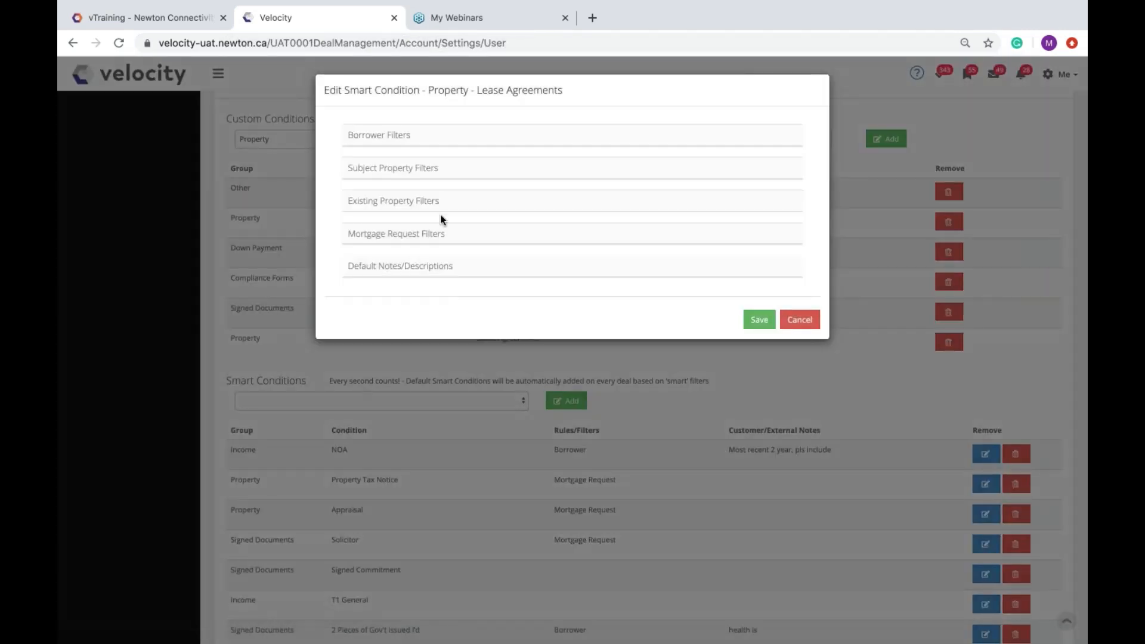
Step: Set its Occupancy filter to Owner-Occupied & Rental and Rental, applied to all properties
click(460, 201)
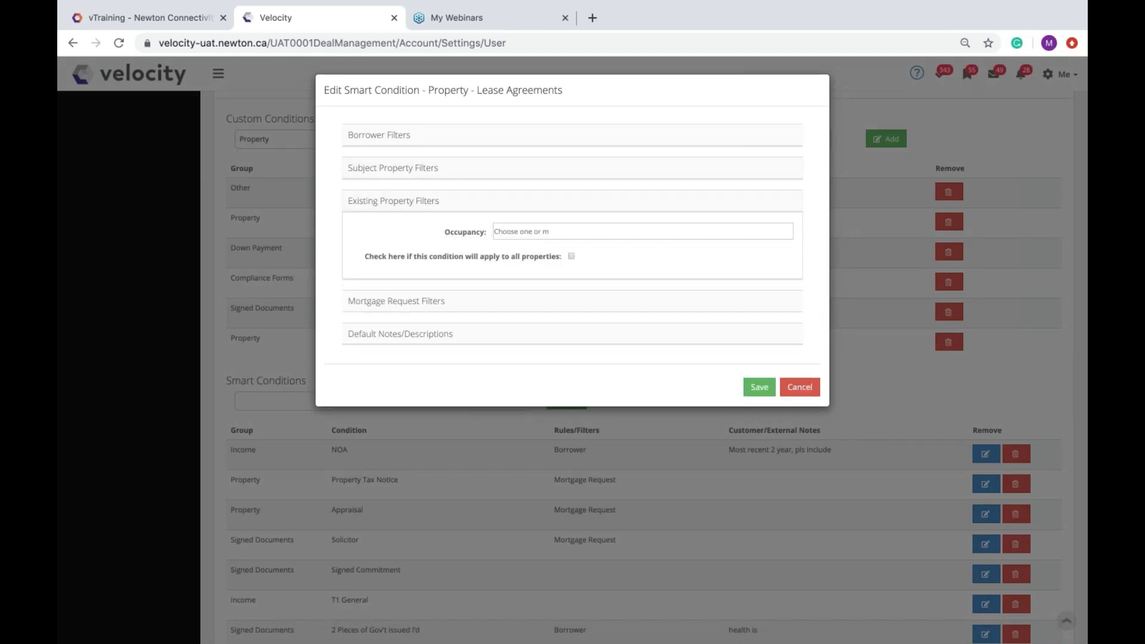
click(519, 227)
click(598, 267)
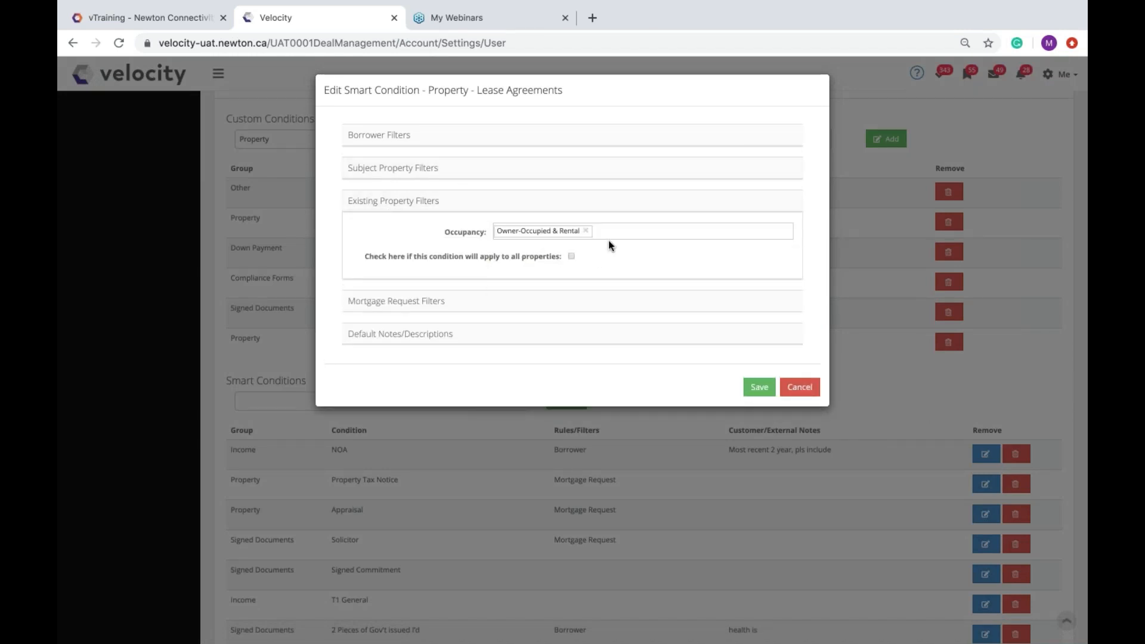
click(617, 230)
click(555, 267)
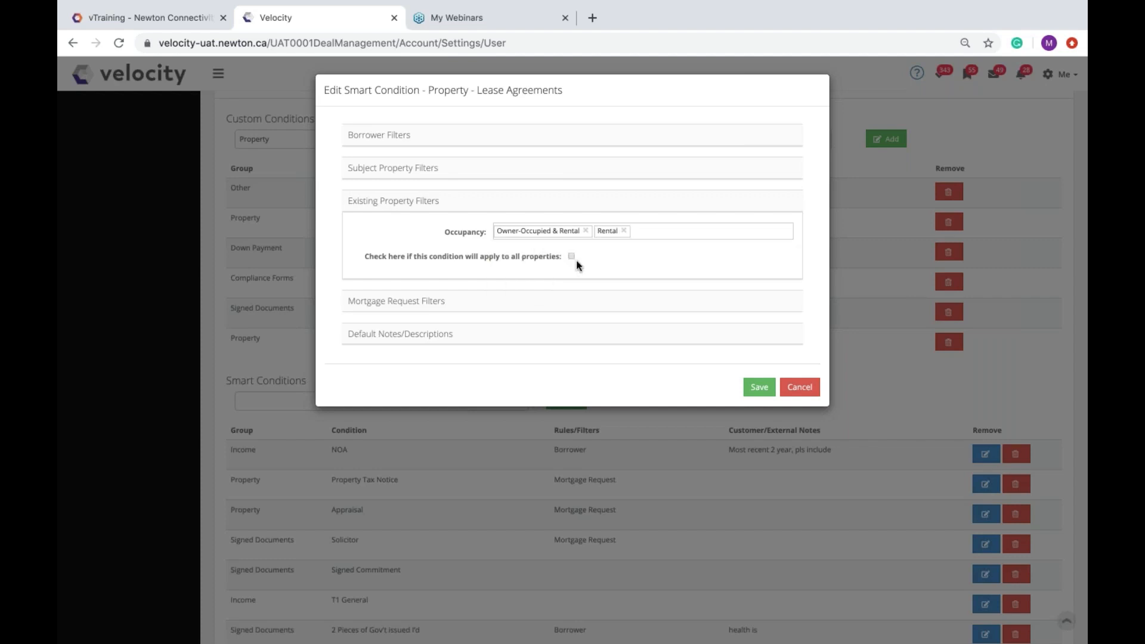
click(571, 257)
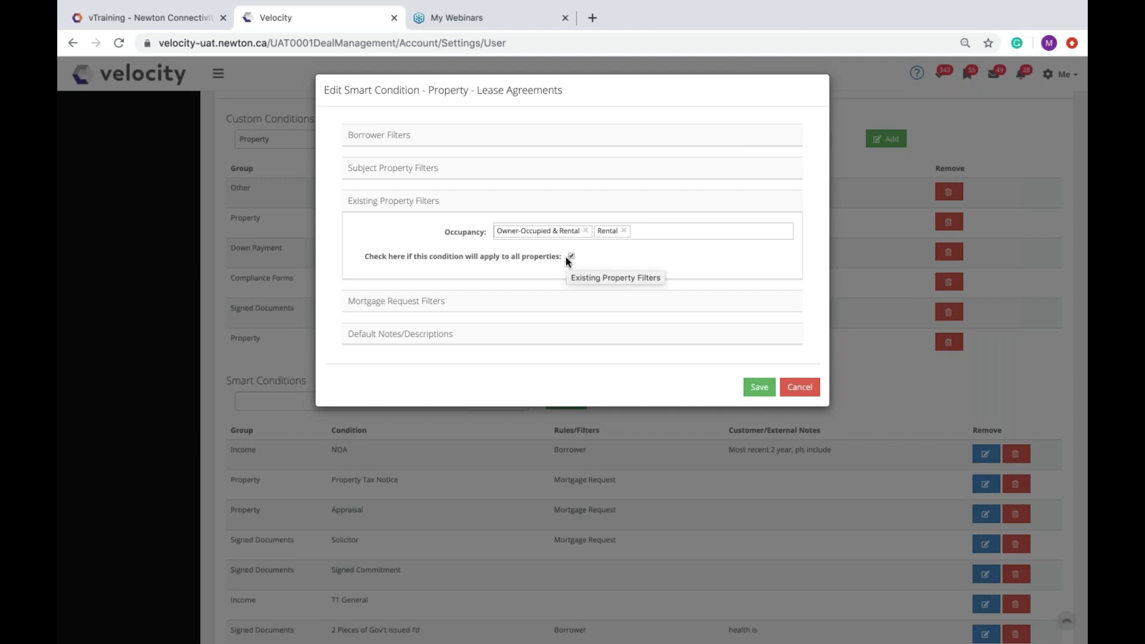
Step: Show the default notes, collapse the notes and filter sections, and save the condition
click(561, 335)
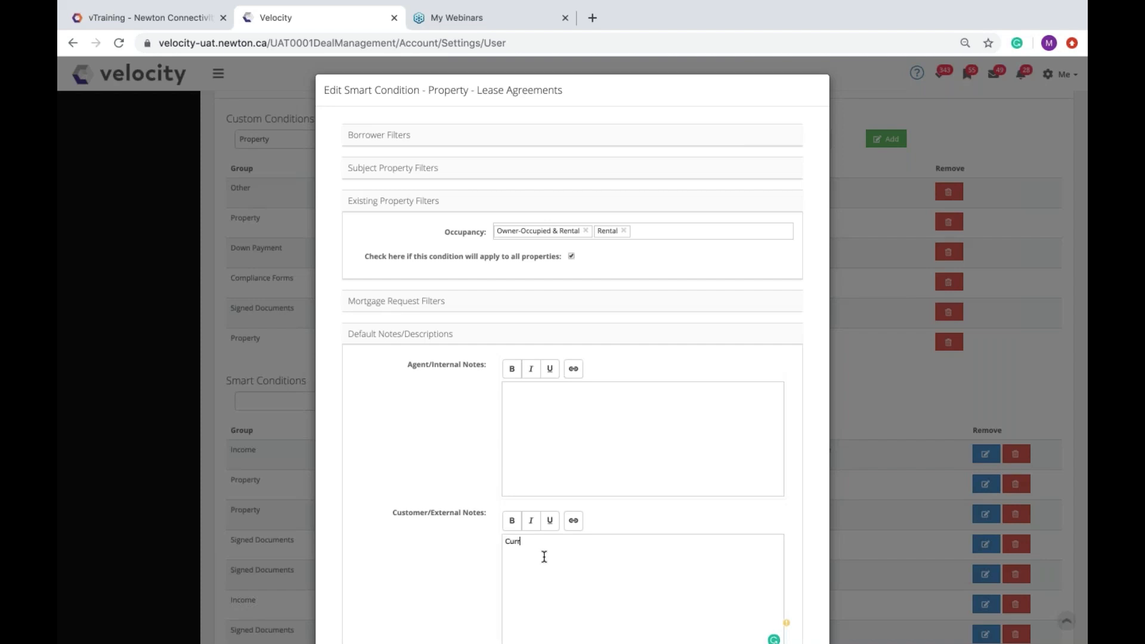
click(516, 334)
click(501, 203)
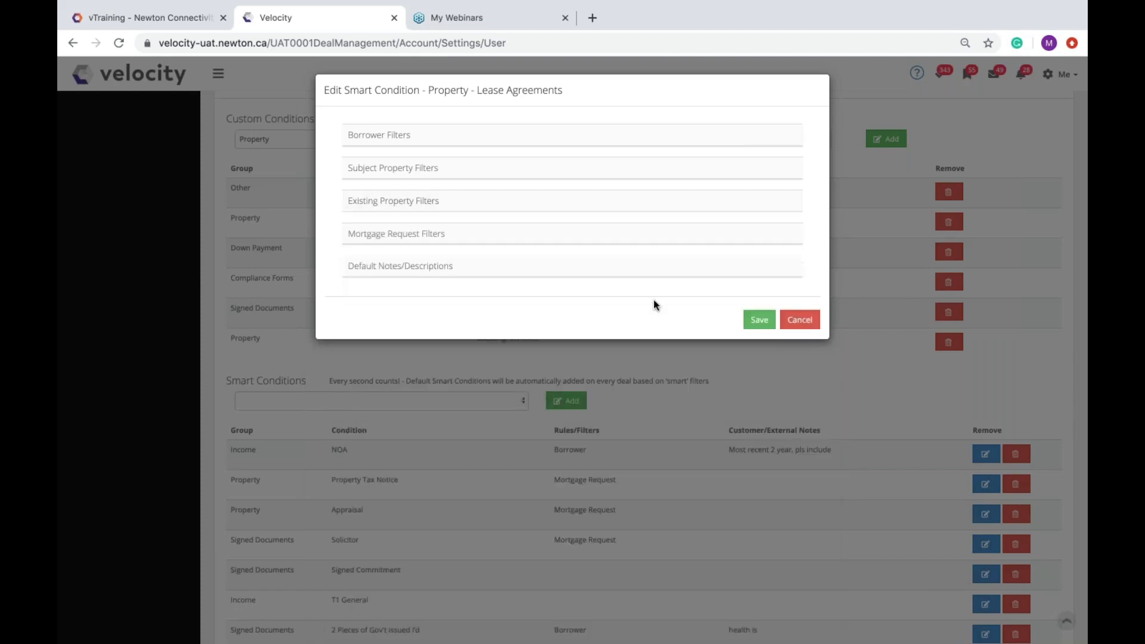
click(757, 325)
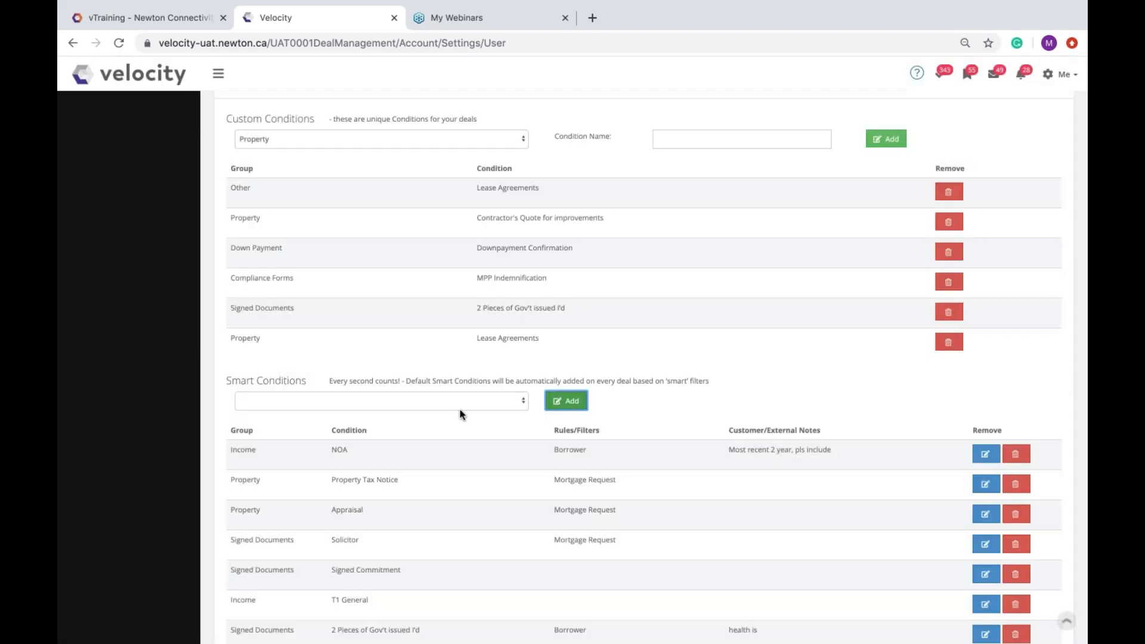
Step: Add an Appraisal smart condition limited to Refinance and ETO application purposes
click(444, 402)
scroll(387, 486, down, 5)
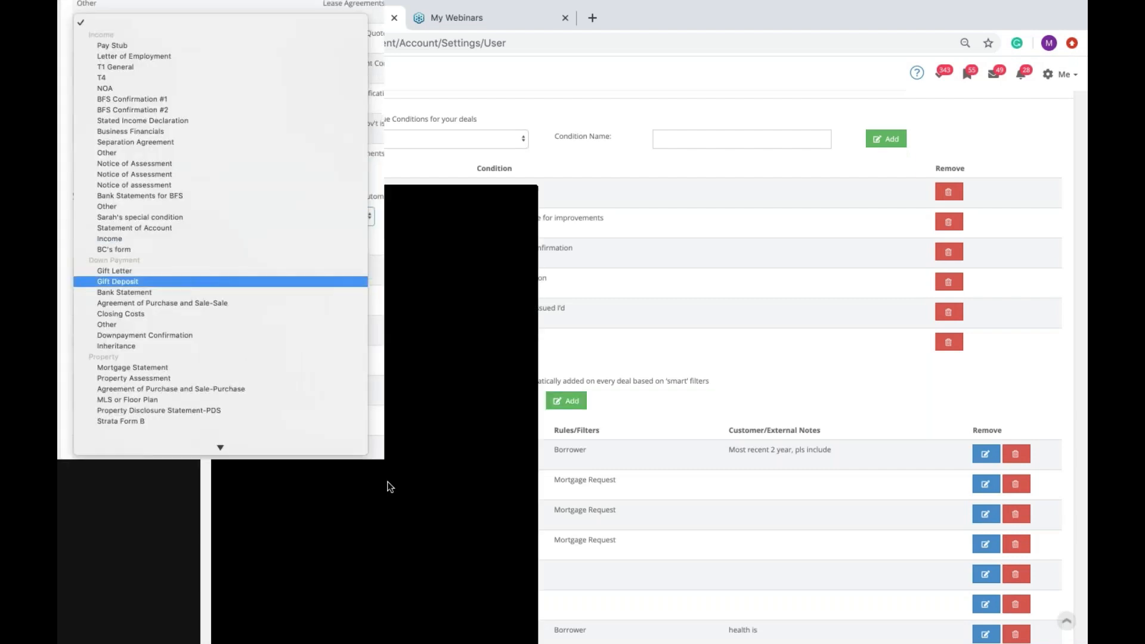
scroll(388, 486, down, 1)
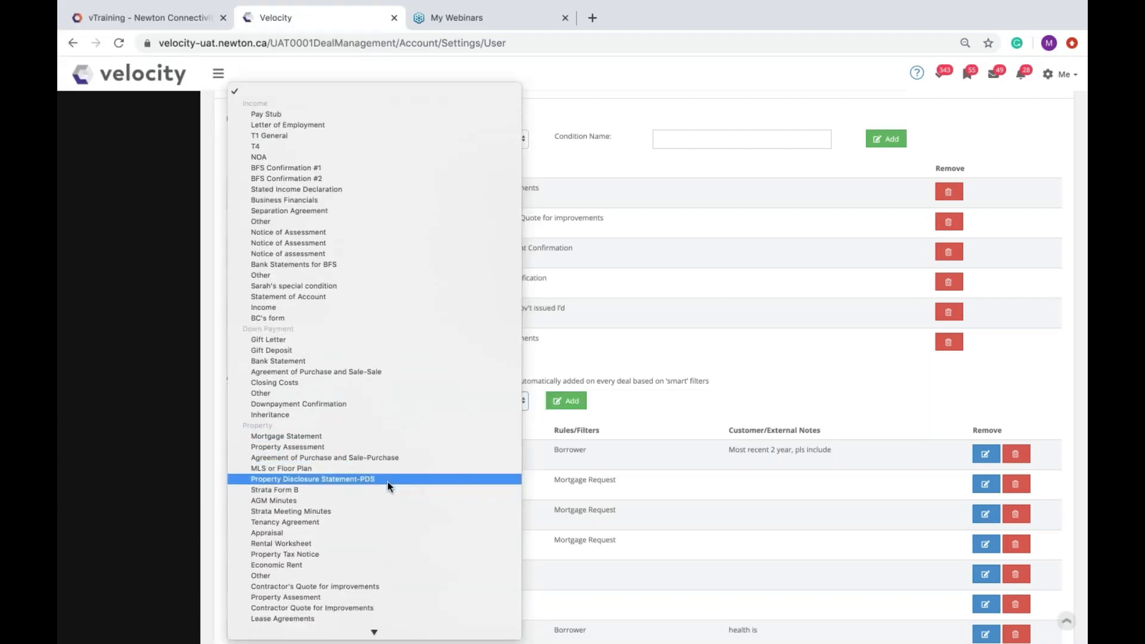
click(292, 533)
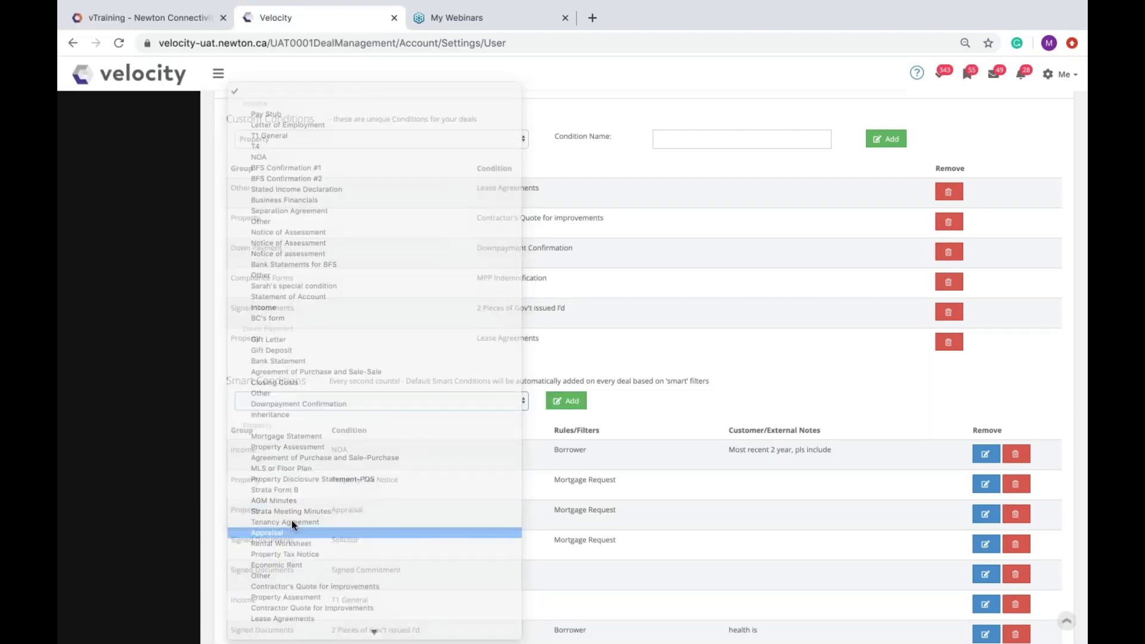
click(562, 400)
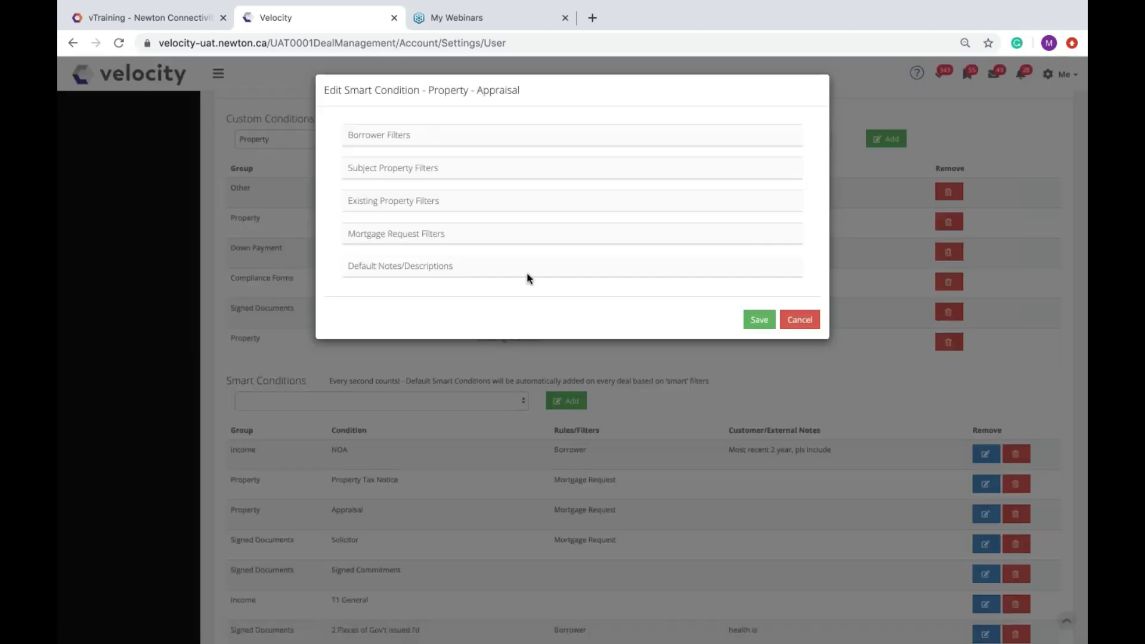
click(476, 236)
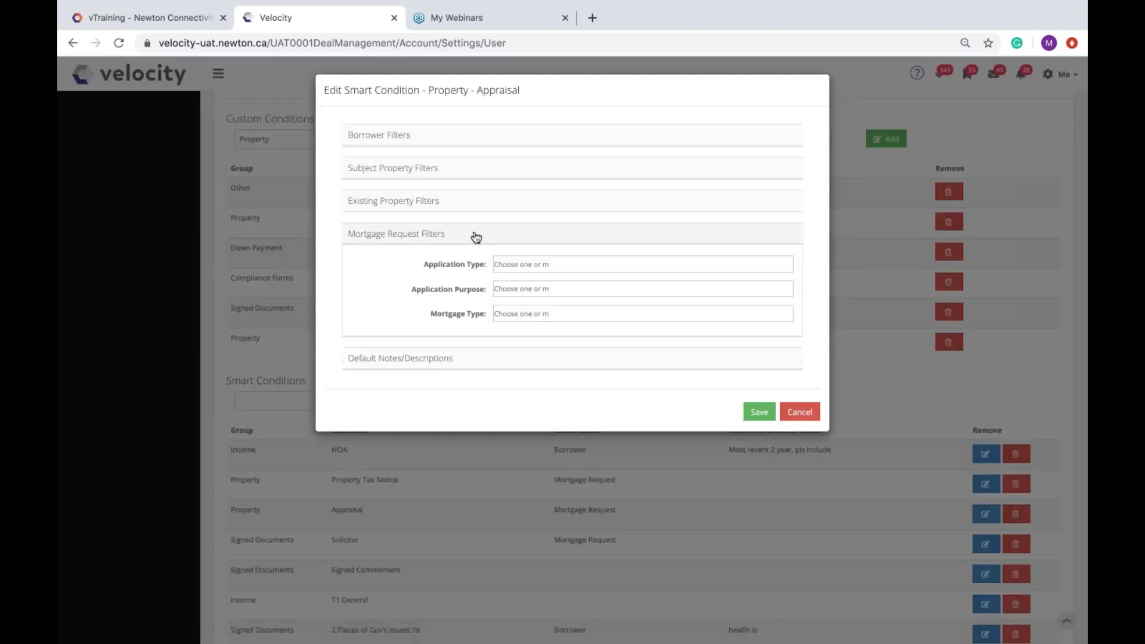
click(516, 287)
click(530, 338)
click(562, 288)
click(534, 339)
click(753, 413)
Step: Add Property Tax Notice as a smart condition without setting any filters
click(417, 407)
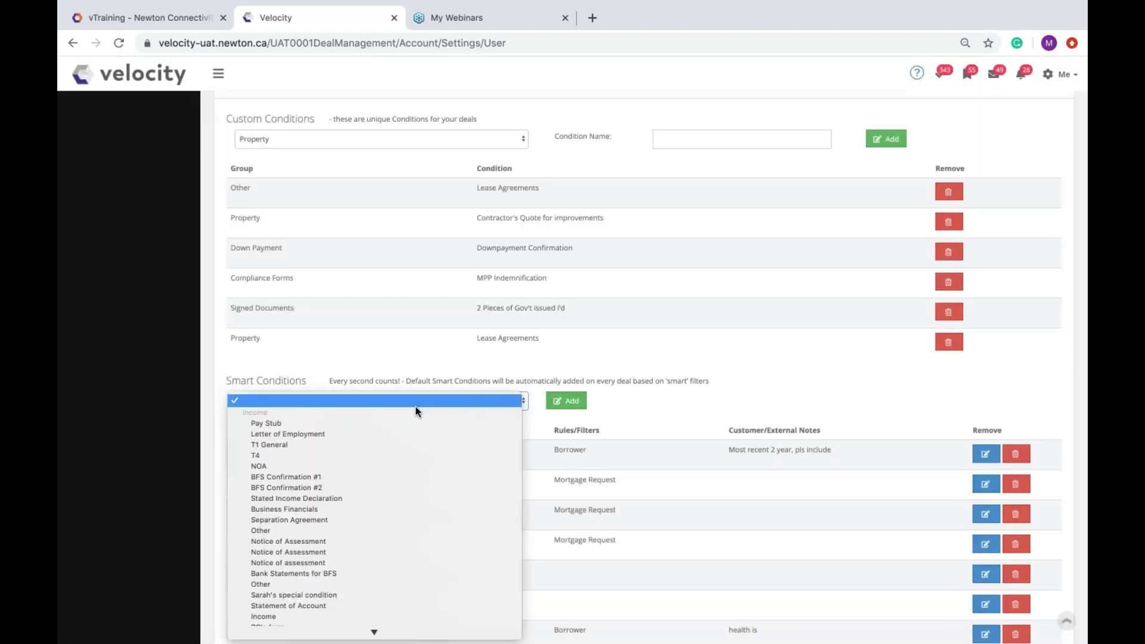
scroll(371, 434, down, 5)
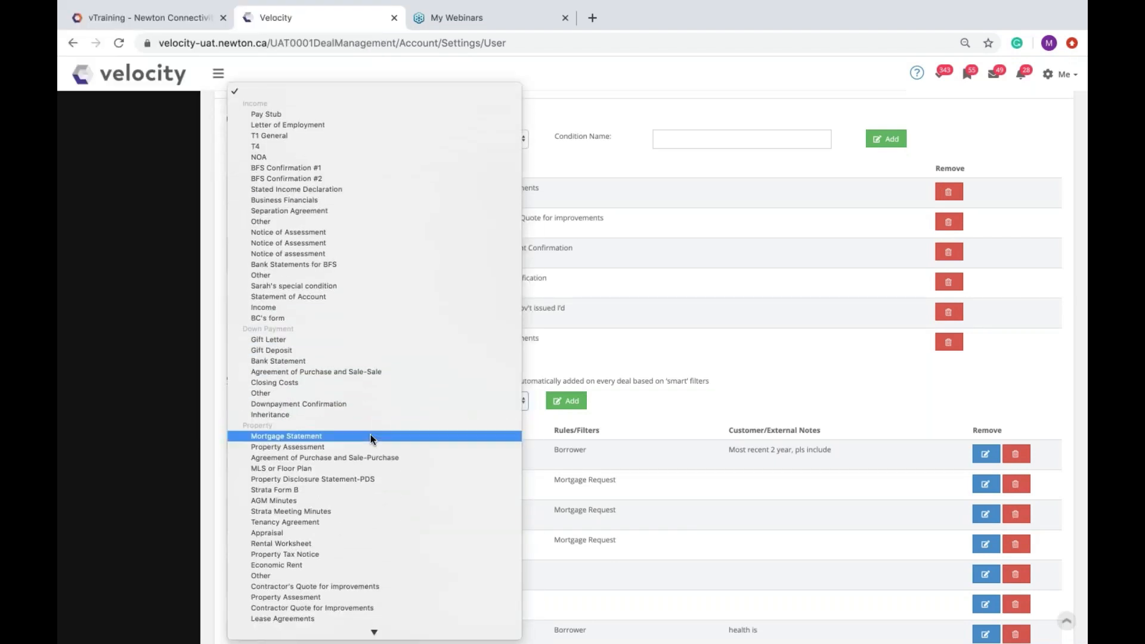
click(315, 553)
click(566, 401)
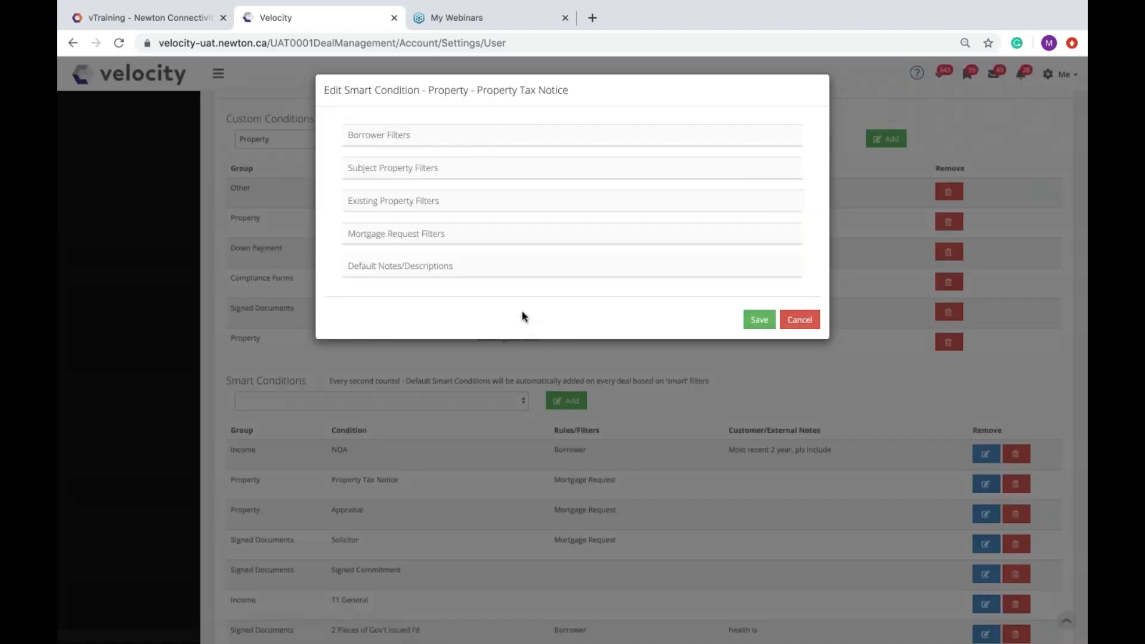
click(800, 320)
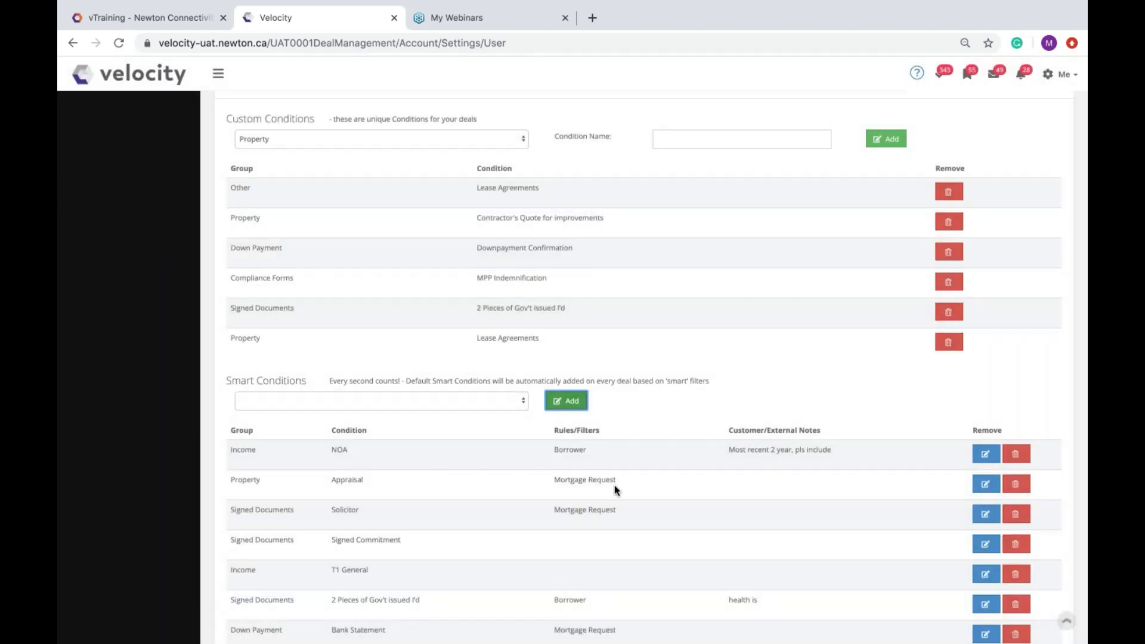
Step: Highlight the NOA customer note and the Contractor Quote for Improvements condition
drag(729, 450, 859, 450)
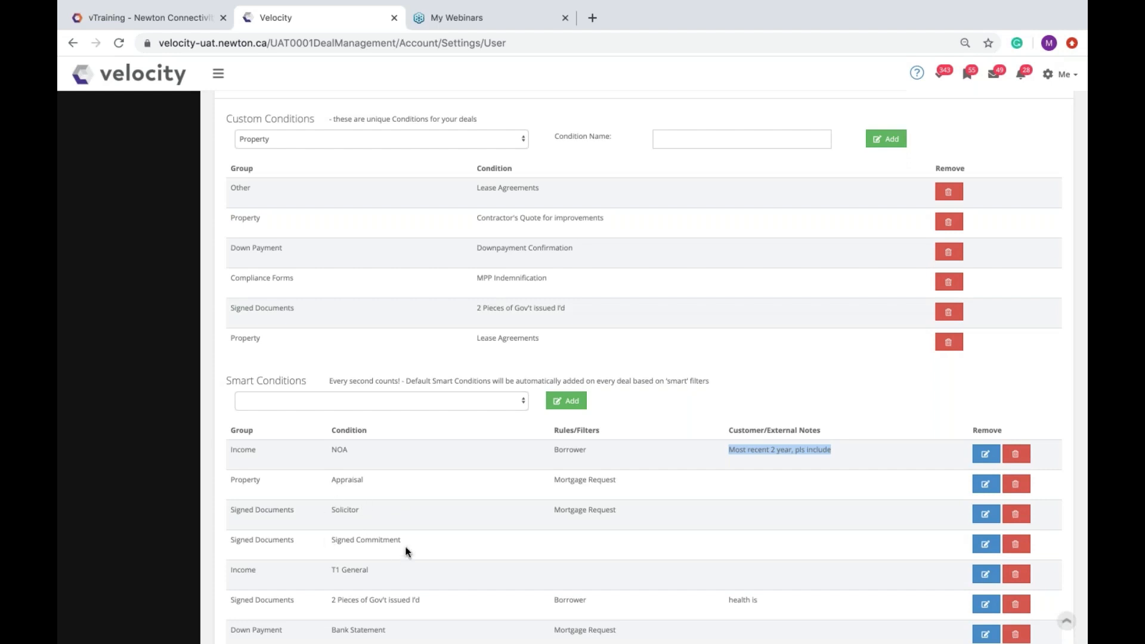
scroll(406, 548, down, 5)
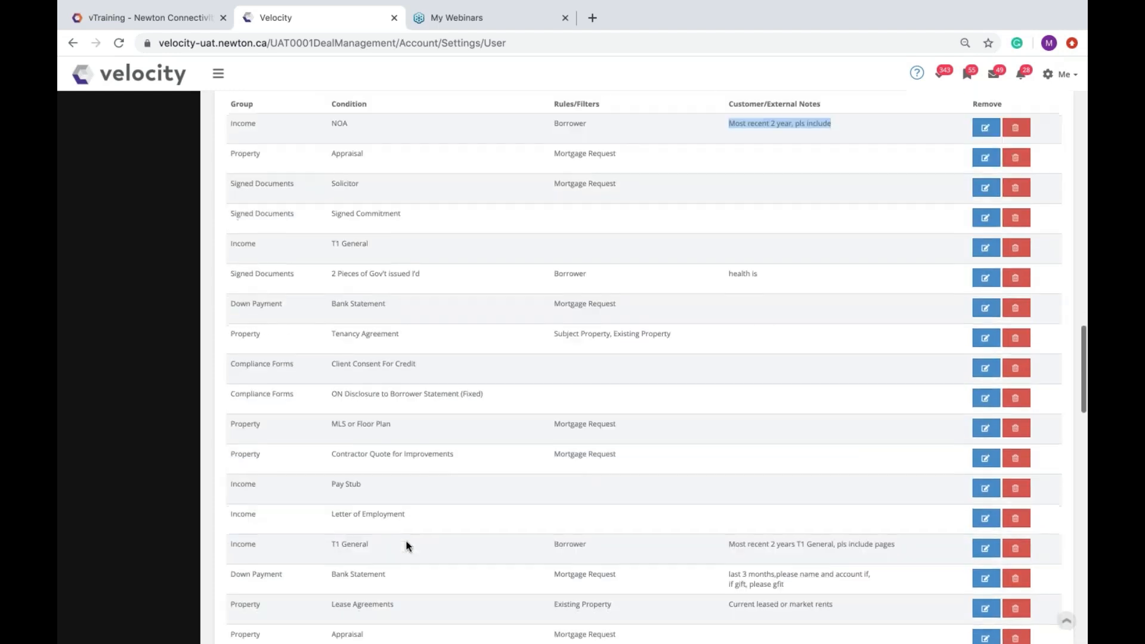
scroll(406, 544, down, 2)
drag(333, 326, 471, 329)
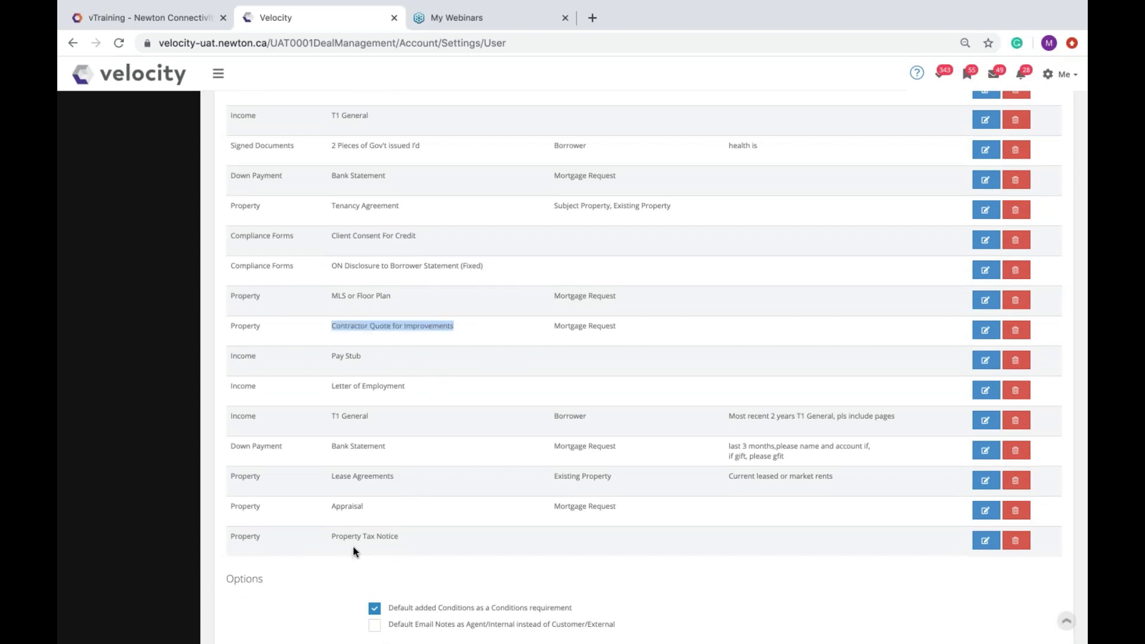
Step: Delete the duplicate Appraisal smart condition, confirming with OK
click(1016, 510)
click(695, 124)
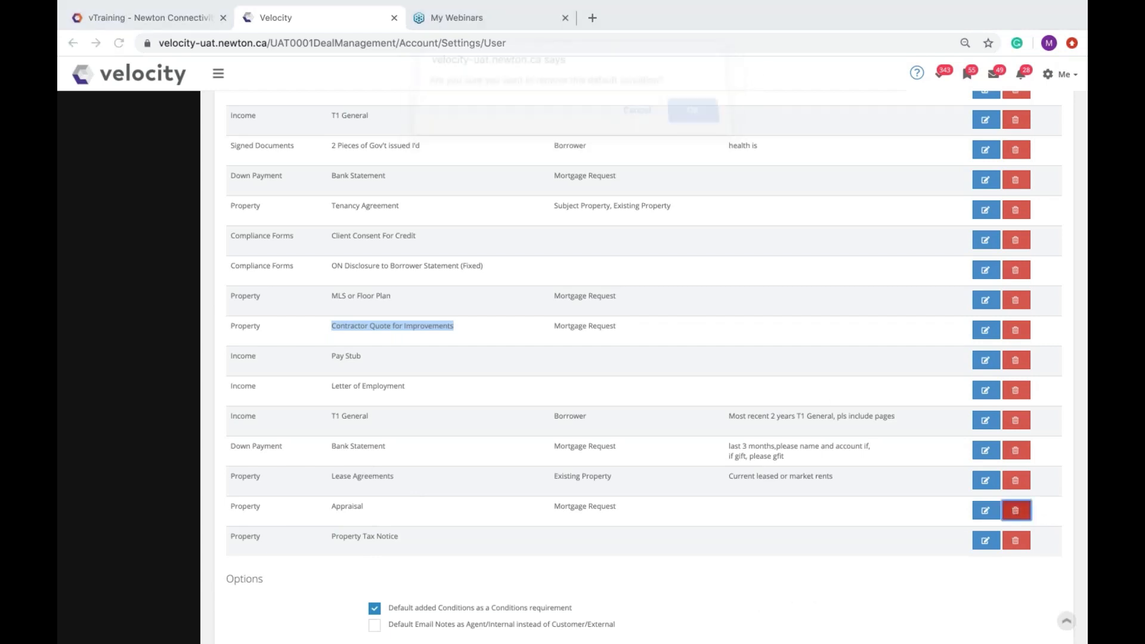
scroll(644, 366, up, 1)
scroll(644, 366, down, 1)
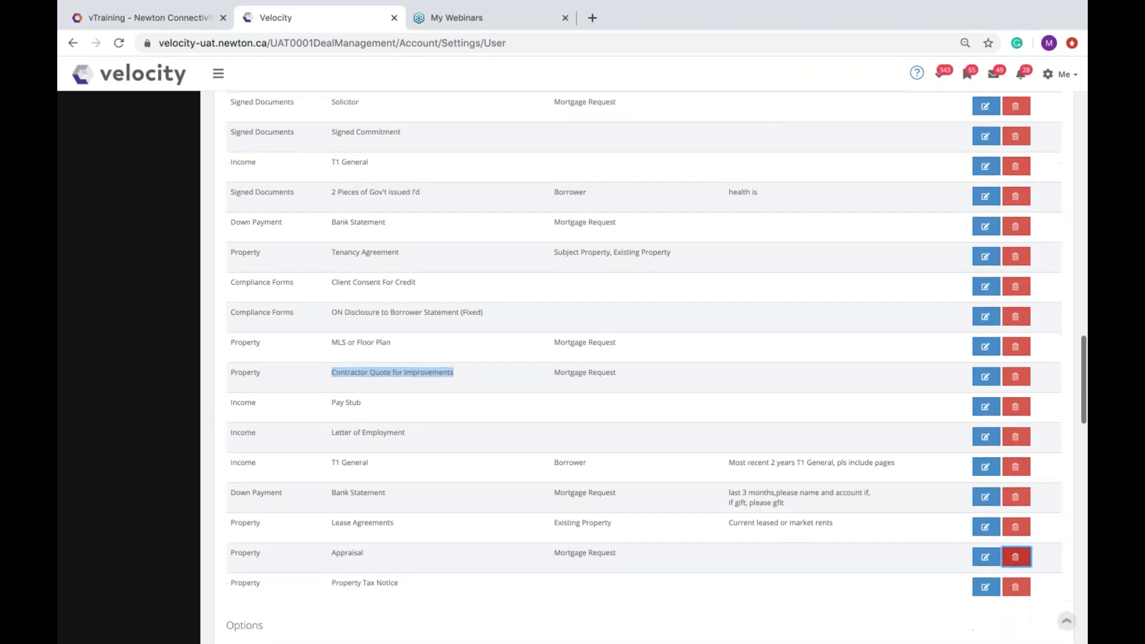
Step: Highlight ON Disclosure to Borrower Statement (Fixed) and Client Consent For Credit, then open the account menu
drag(332, 311, 494, 315)
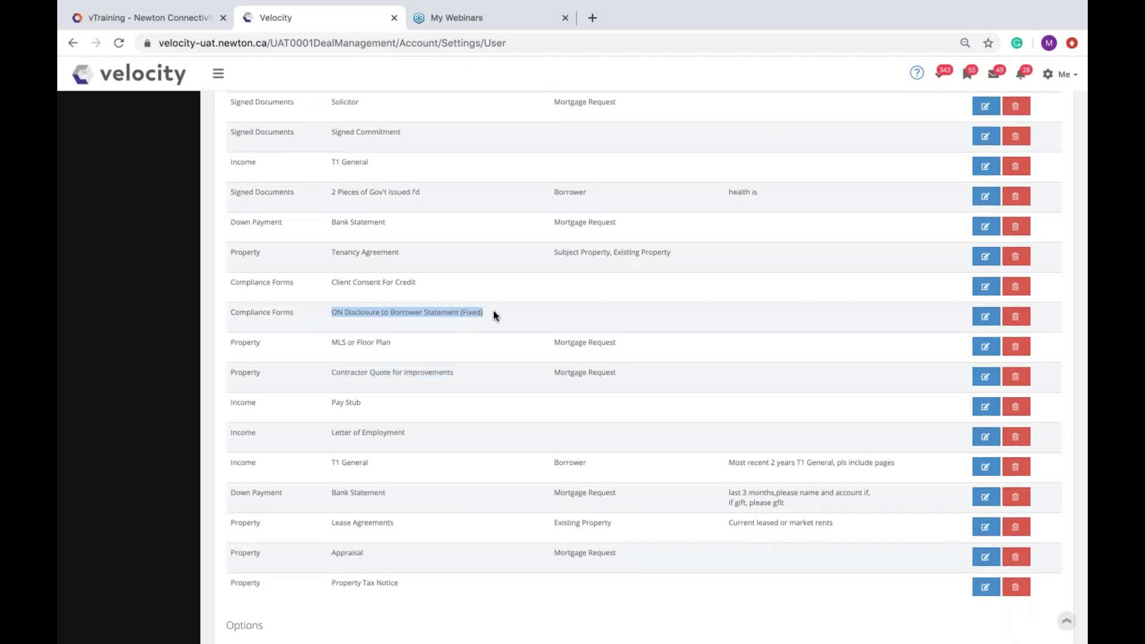
drag(330, 282, 431, 288)
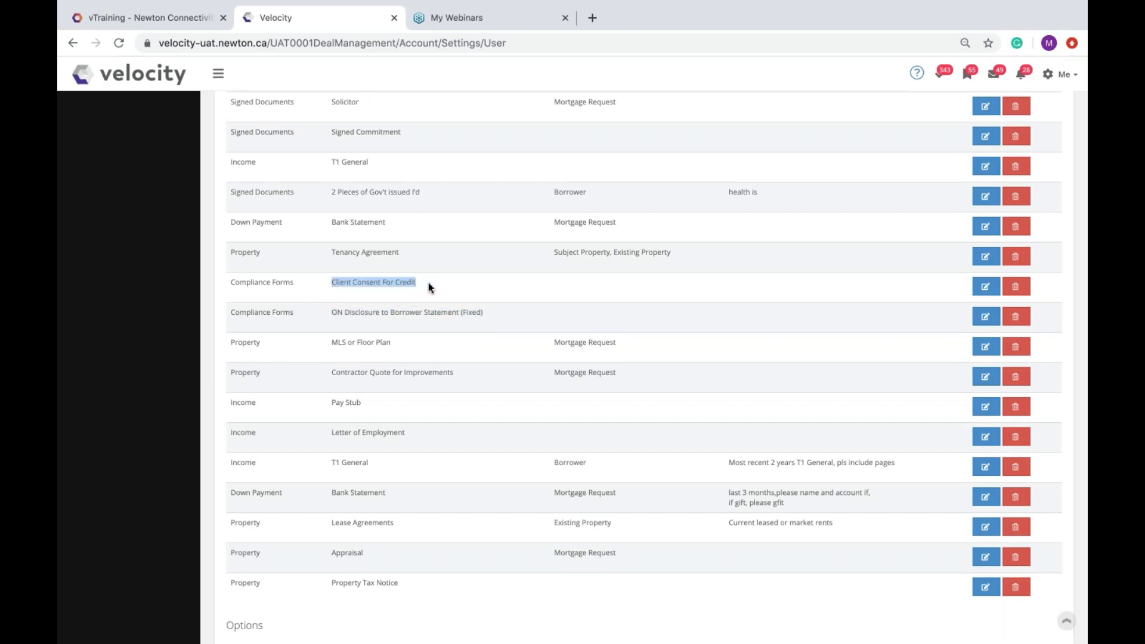
scroll(500, 257, up, 4)
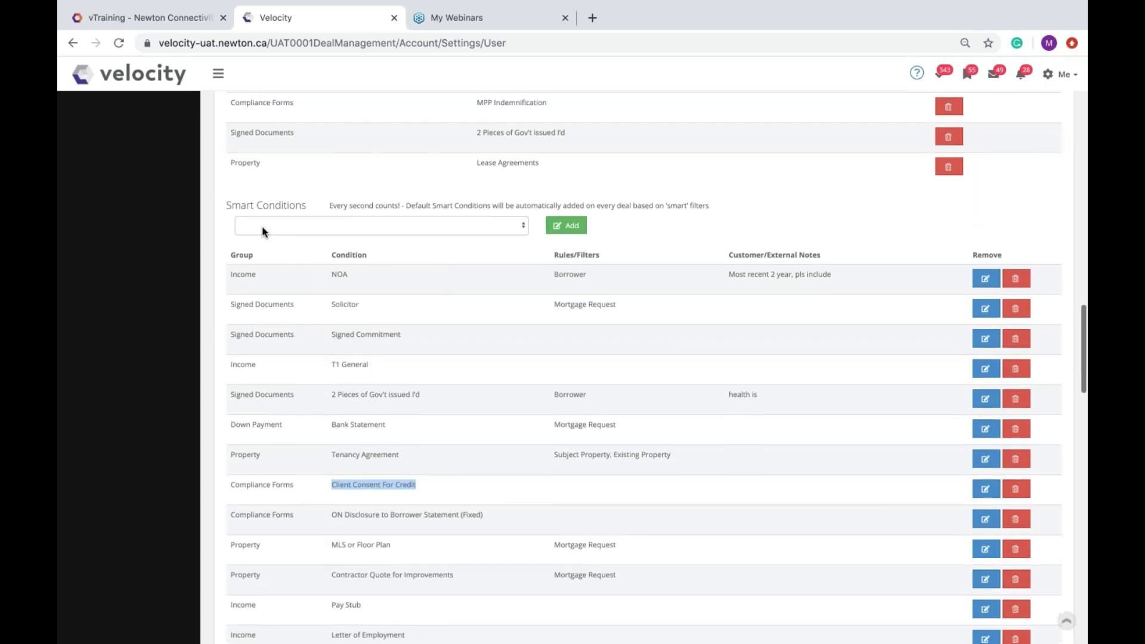
click(235, 204)
click(1064, 74)
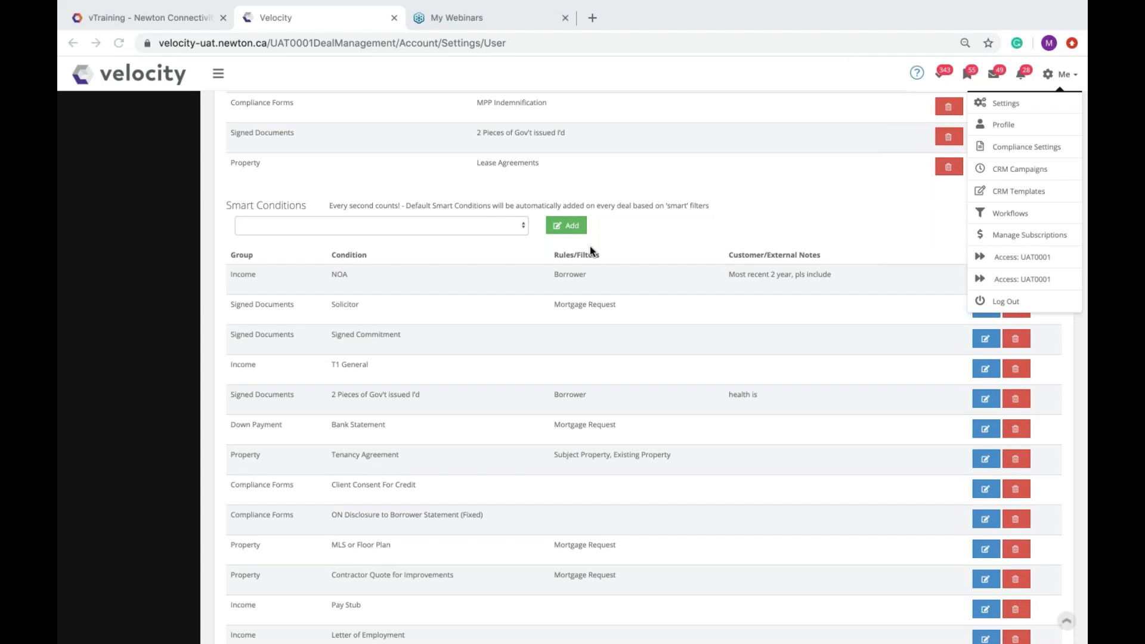
Step: In the deal's Conditions & Documents section, apply the missing default conditions
scroll(589, 246, up, 7)
scroll(591, 249, up, 14)
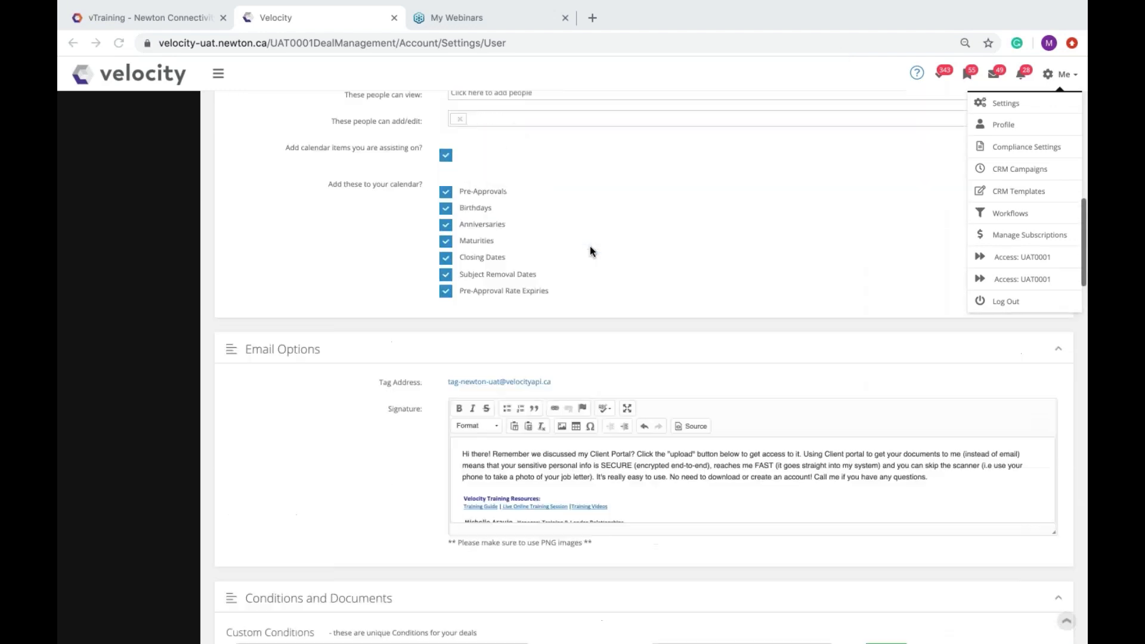
scroll(525, 239, up, 1)
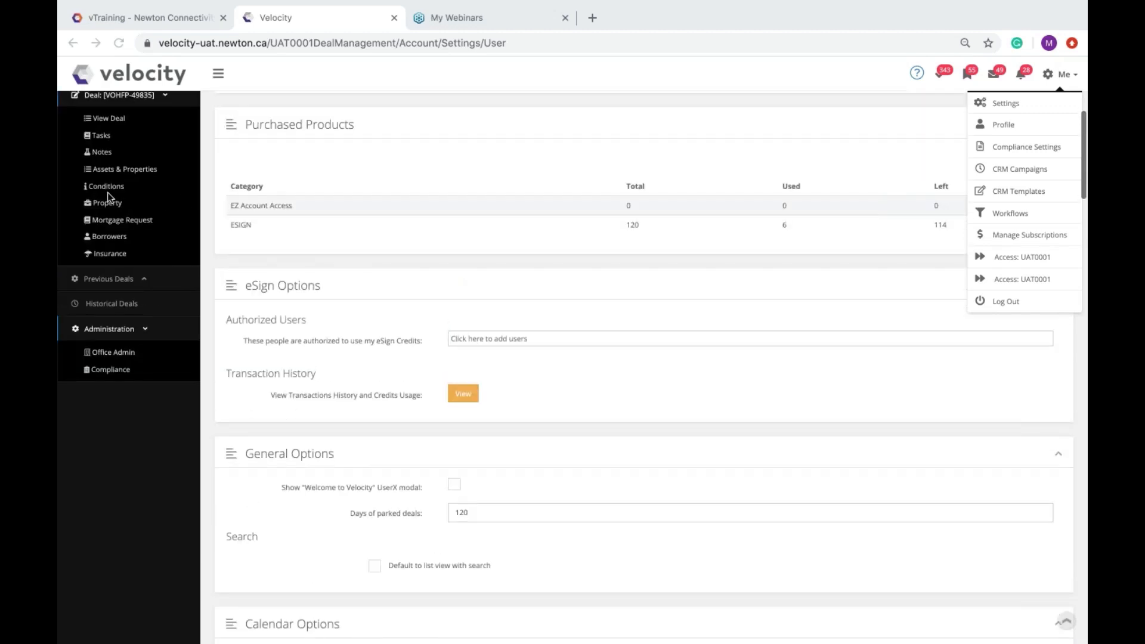
click(109, 187)
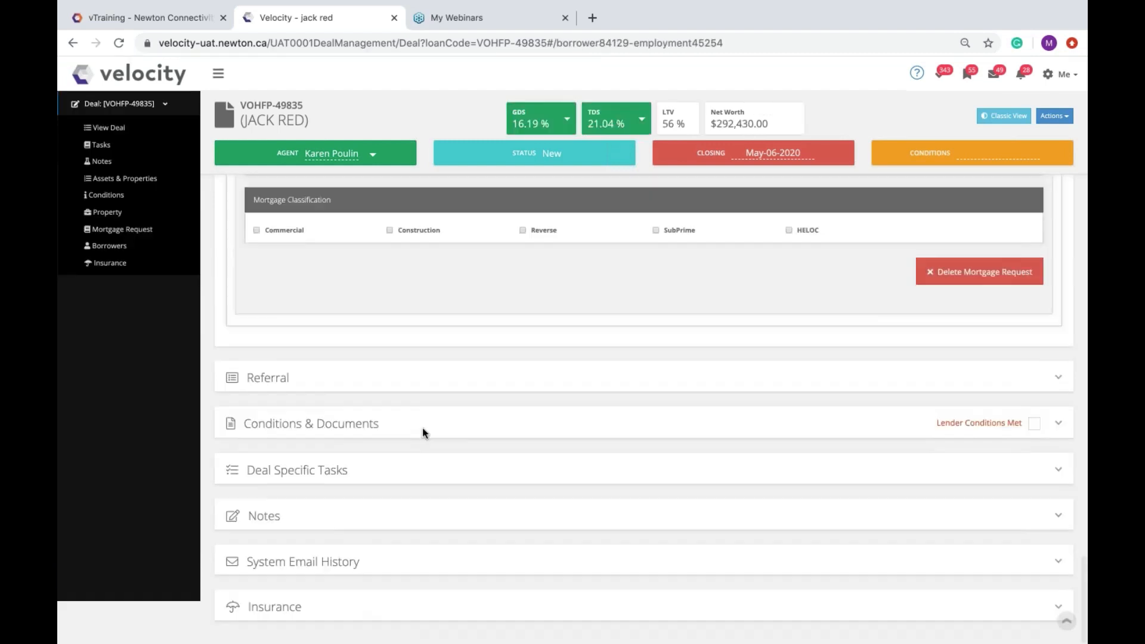
click(423, 428)
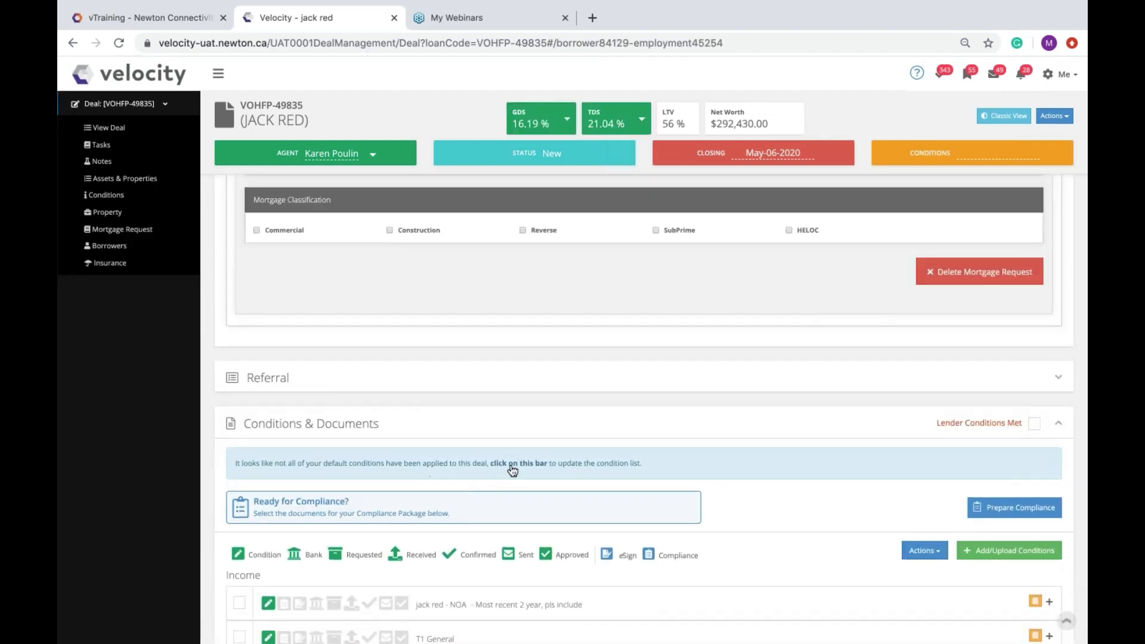
click(640, 471)
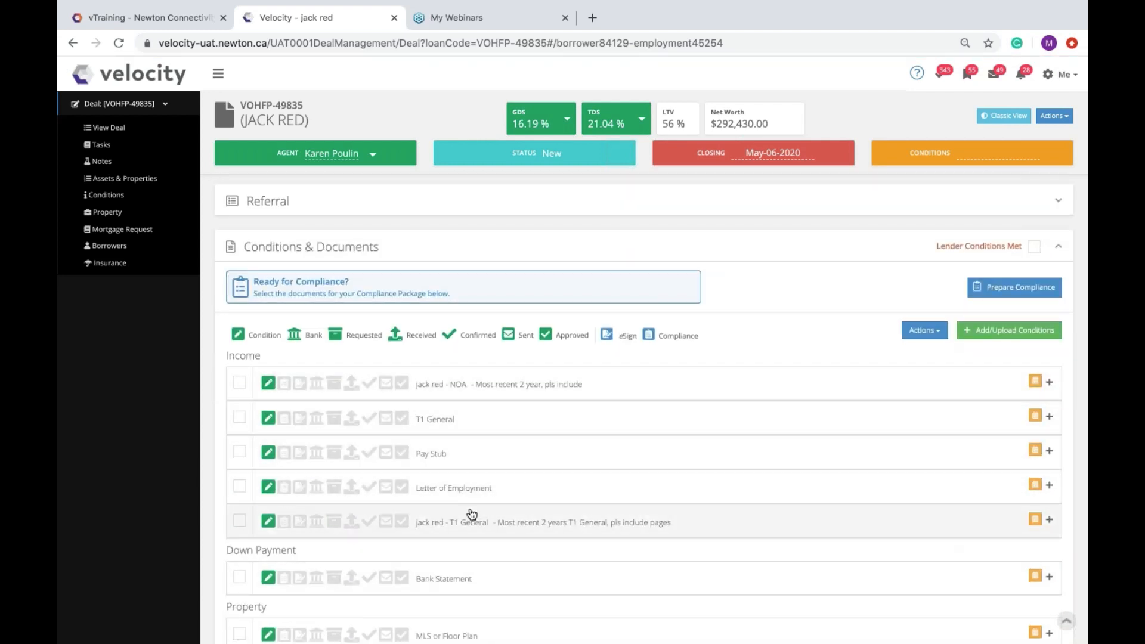
Step: Uncheck Lender Conditions Met and expand the Letter of Employment condition details
scroll(479, 453, down, 2)
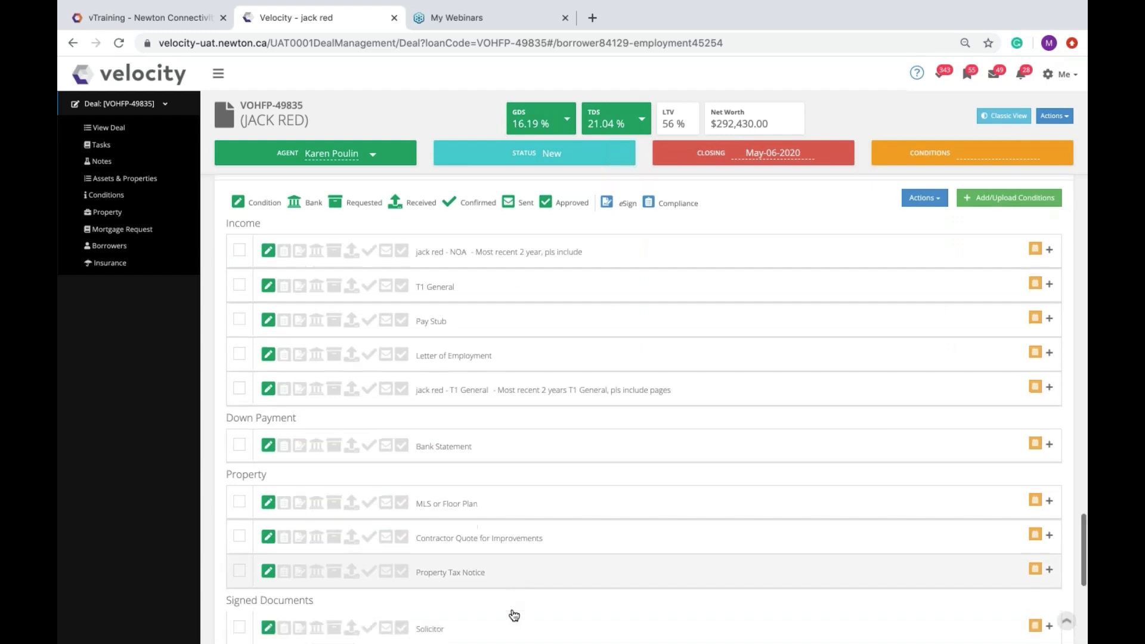
scroll(514, 615, up, 1)
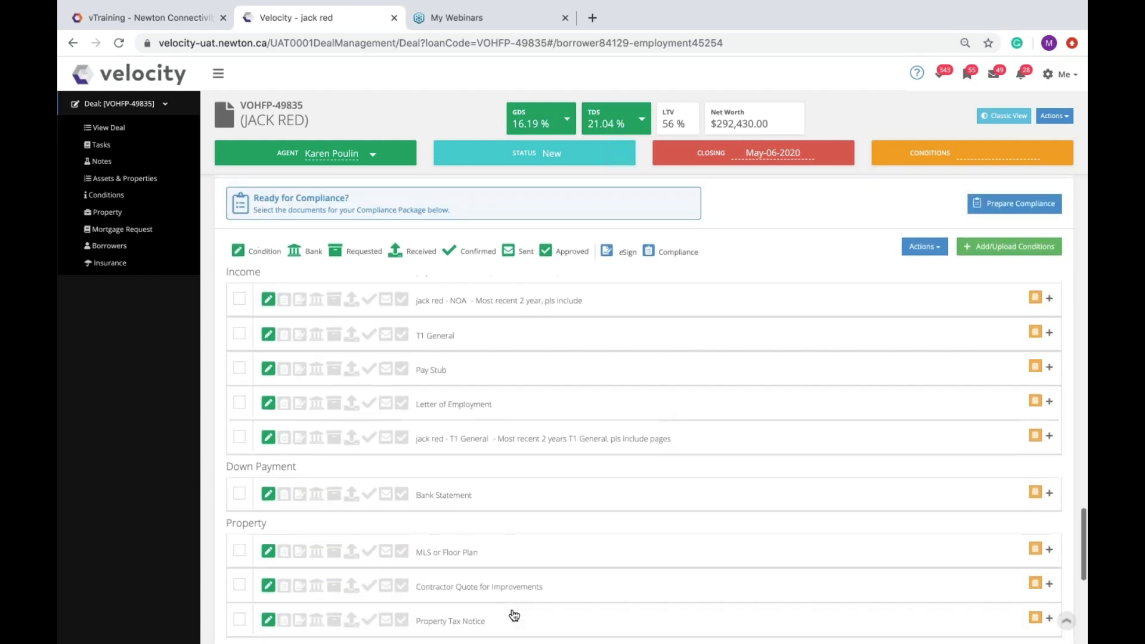
scroll(515, 615, up, 1)
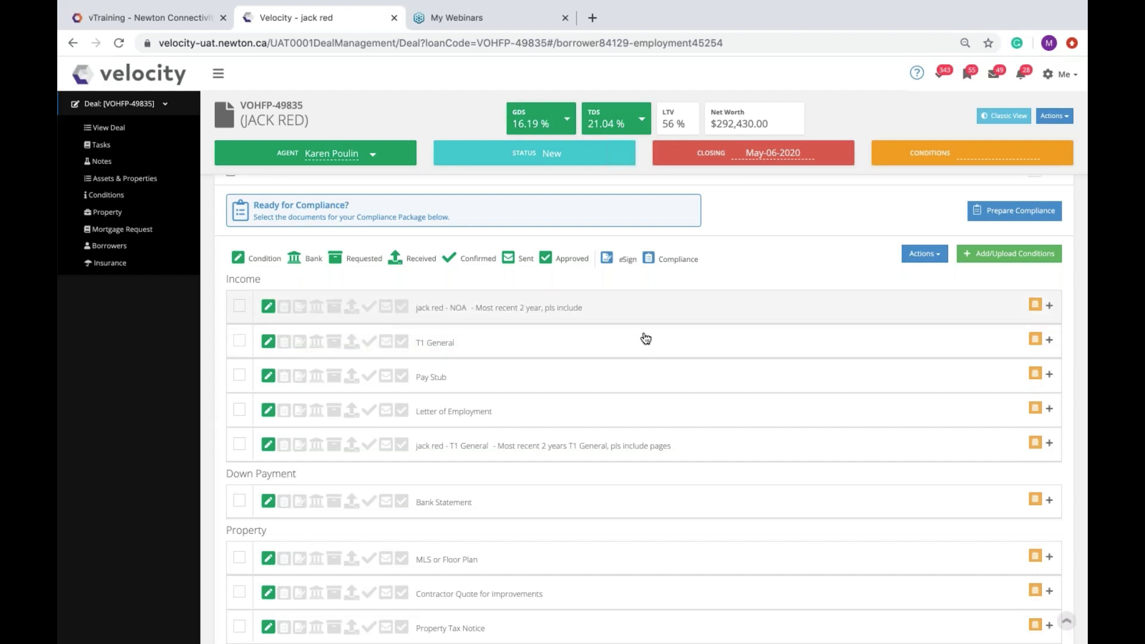
scroll(697, 326, up, 1)
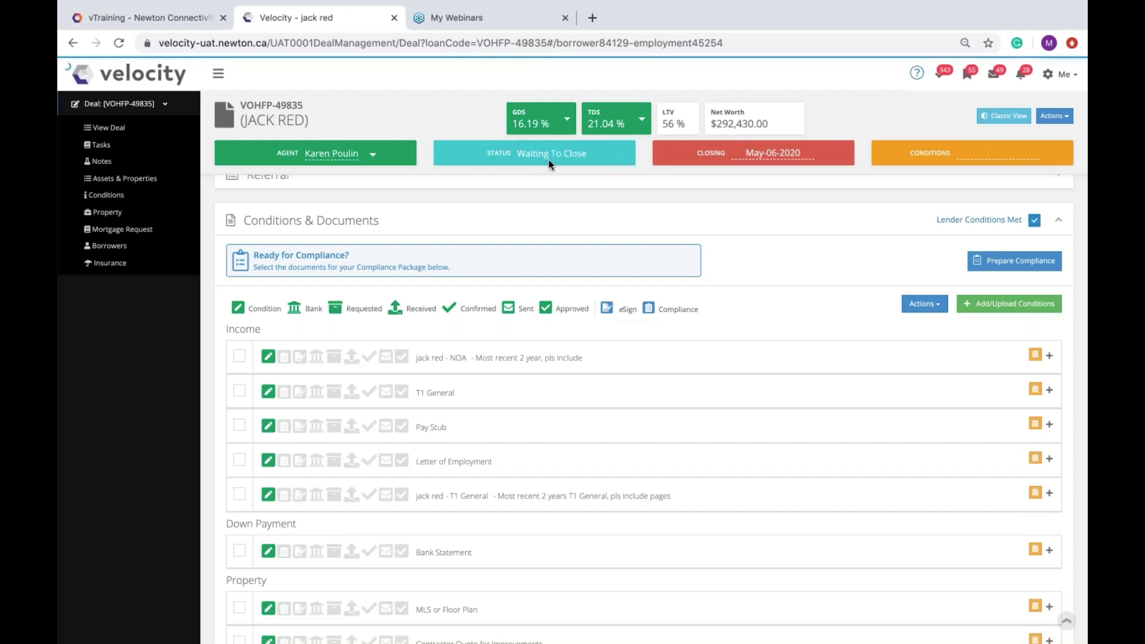
click(1036, 222)
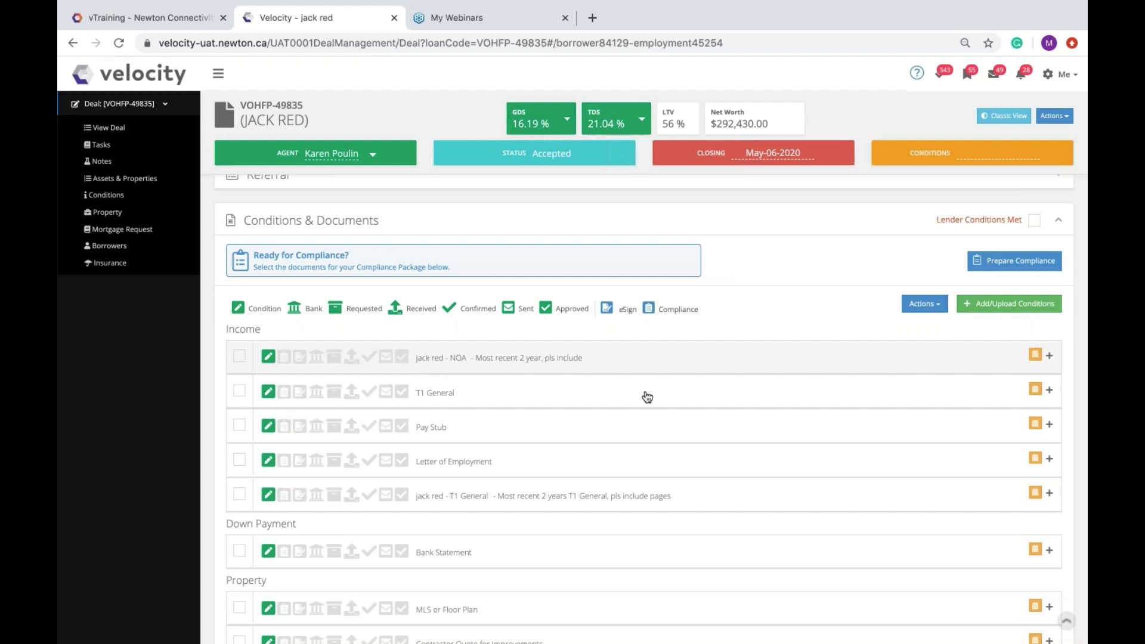
click(677, 468)
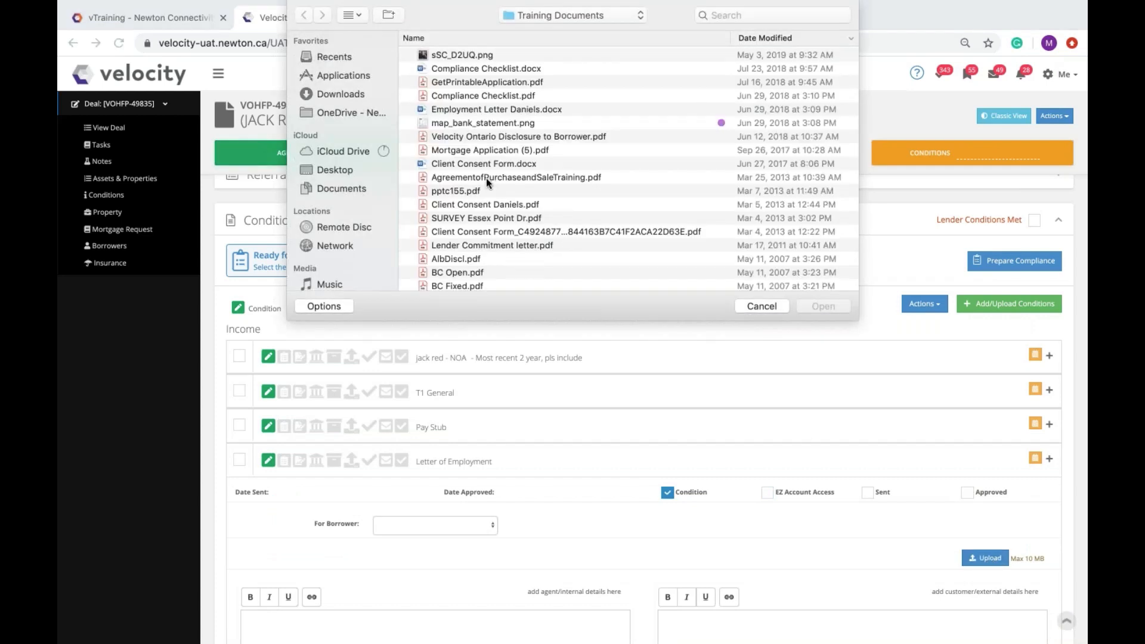
Step: Attach Employment Letter Daniels.docx to Letter of Employment, then collapse that condition
click(507, 109)
click(822, 306)
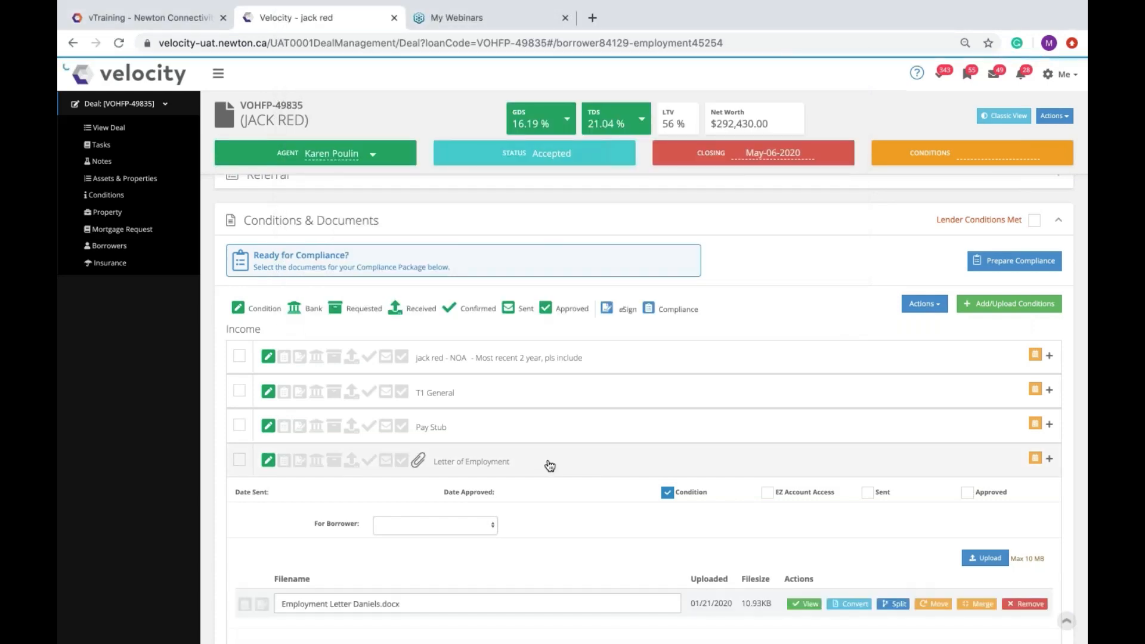
click(549, 466)
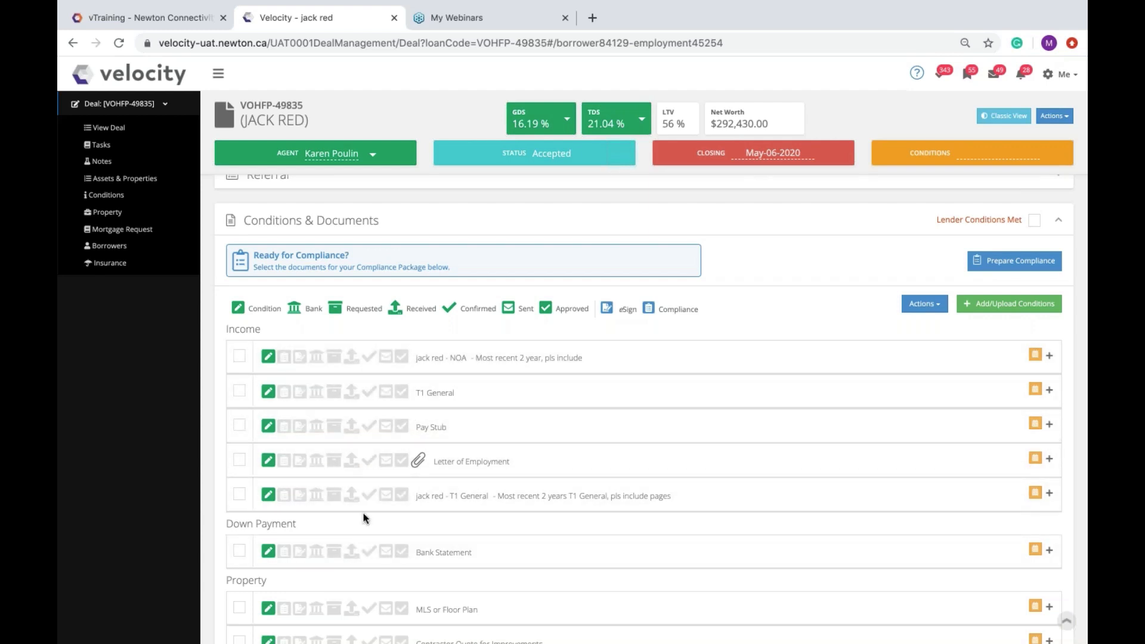
Step: Tick the Letter of Employment condition and look through the Actions list without choosing
click(239, 460)
click(924, 304)
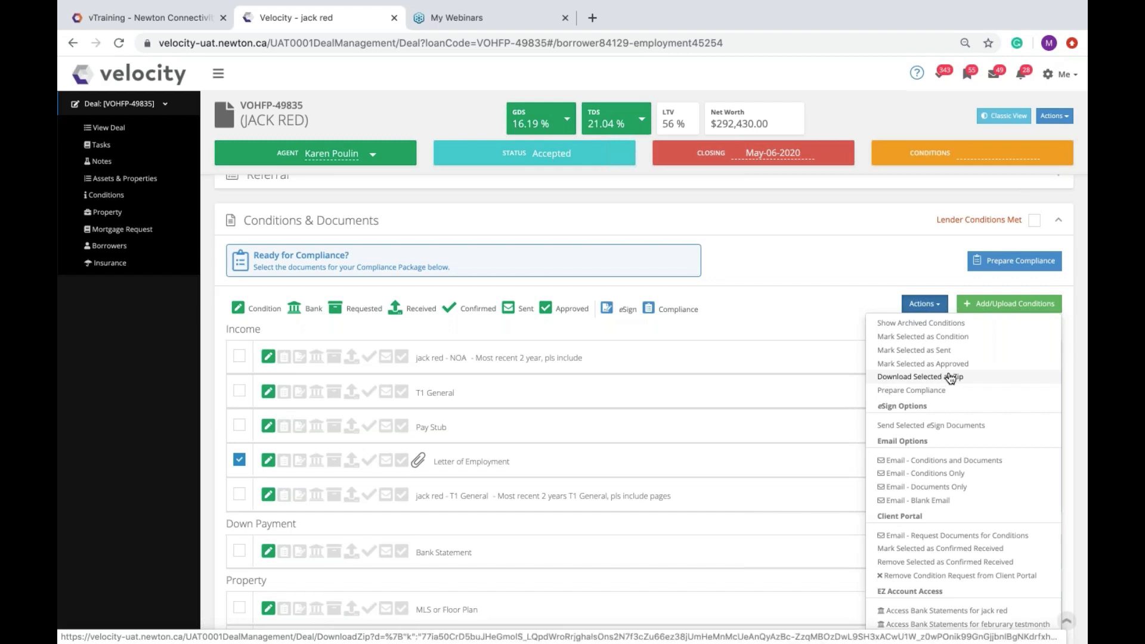
click(740, 305)
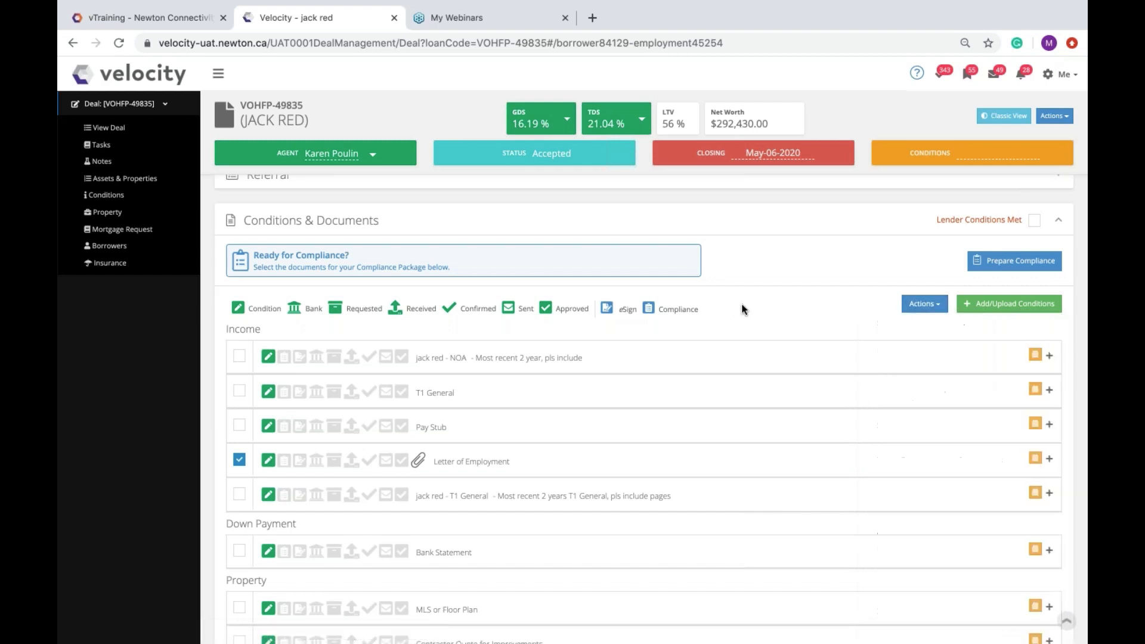
Step: Mark NOA, T1 General, Pay Stub, Letter of Employment and the second T1 General as sent and approved
click(386, 356)
click(386, 392)
click(386, 426)
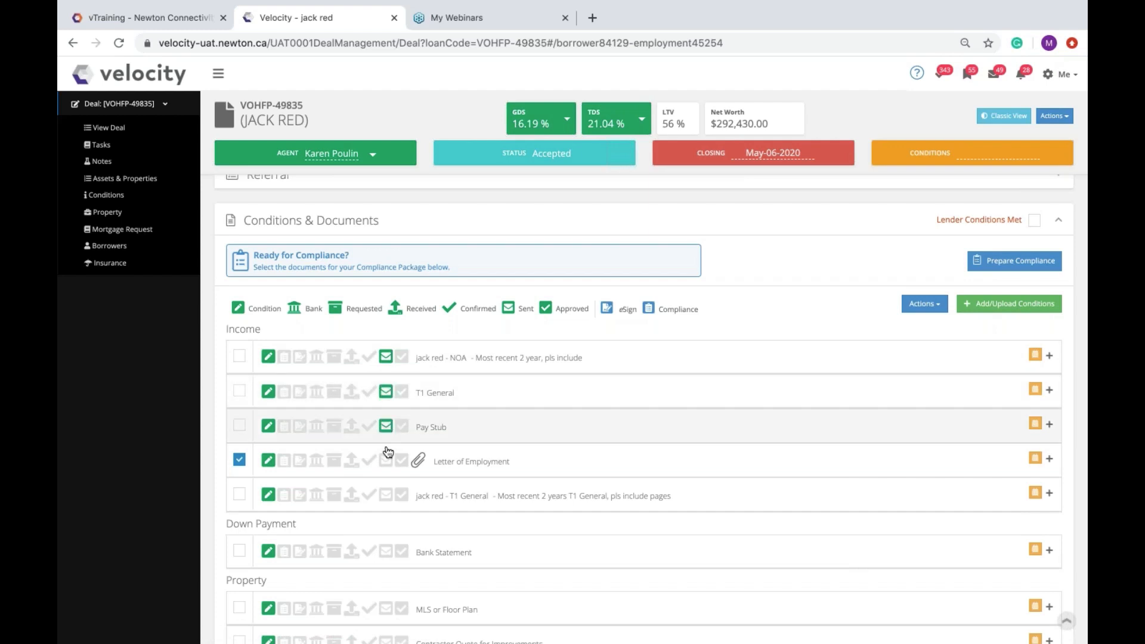
click(386, 460)
click(386, 494)
click(402, 356)
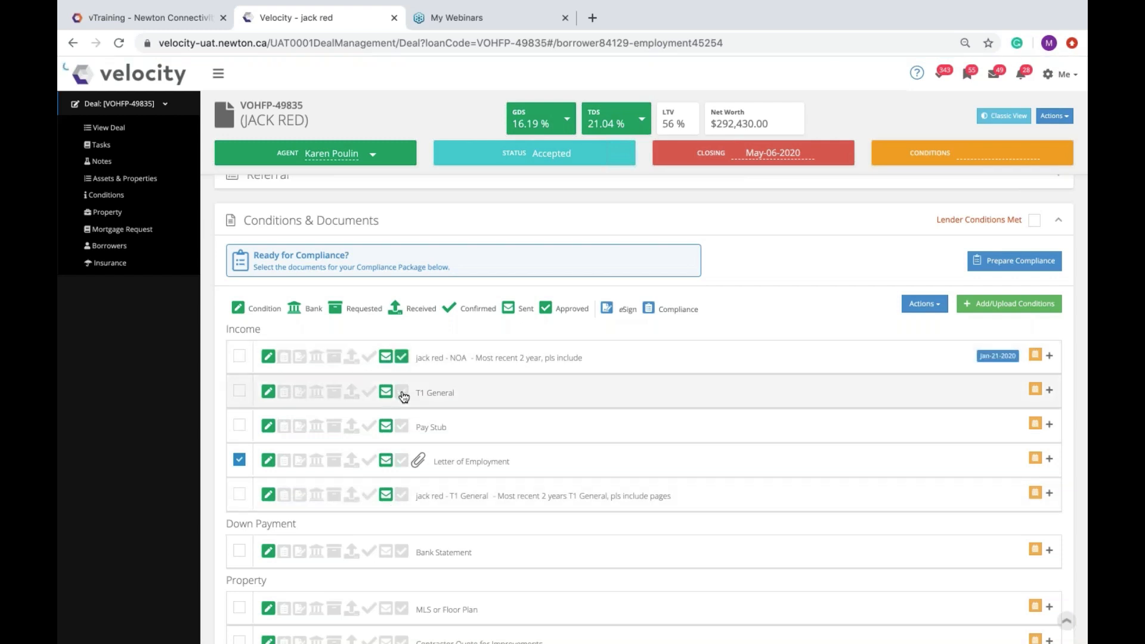
click(402, 391)
click(402, 426)
click(402, 460)
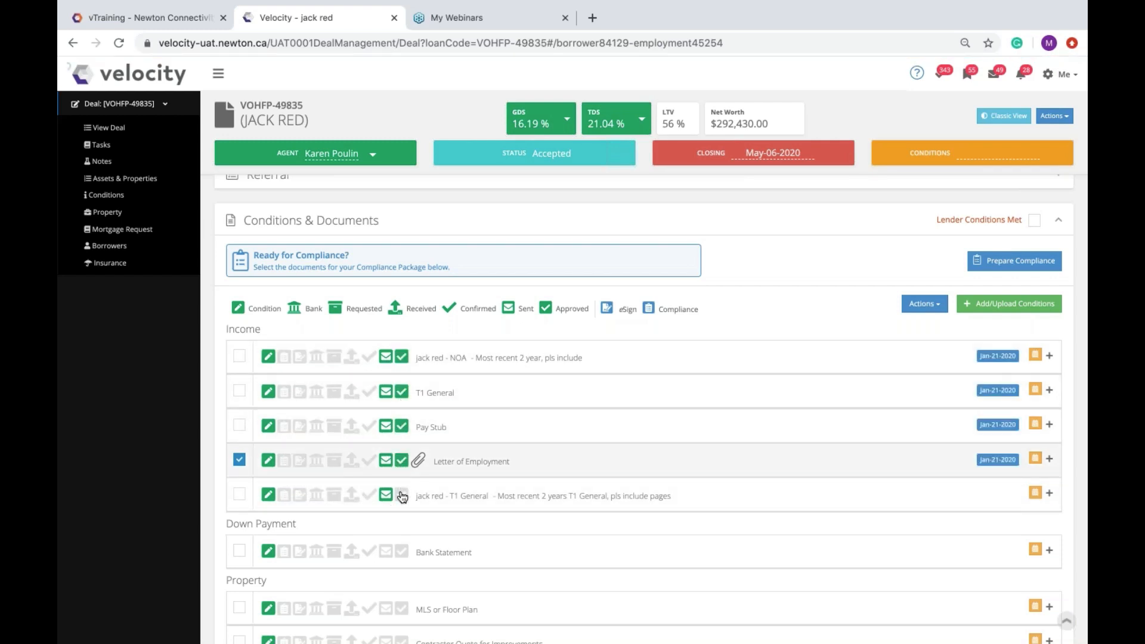
click(402, 494)
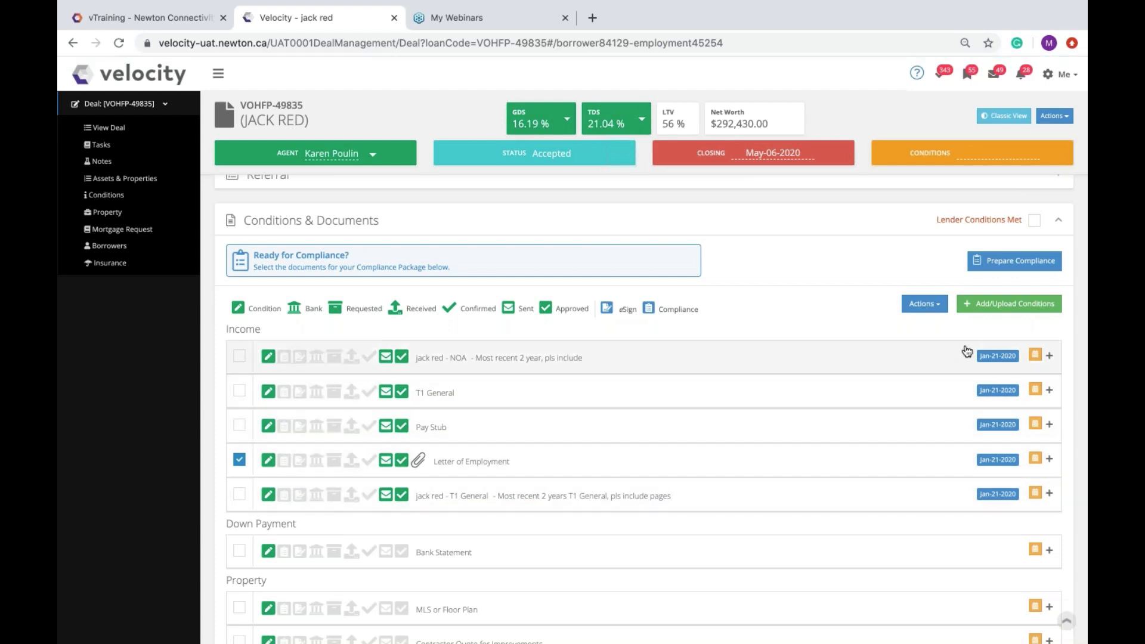
Step: Clear the sent and approved marks and dates from all five income conditions
scroll(958, 497, down, 1)
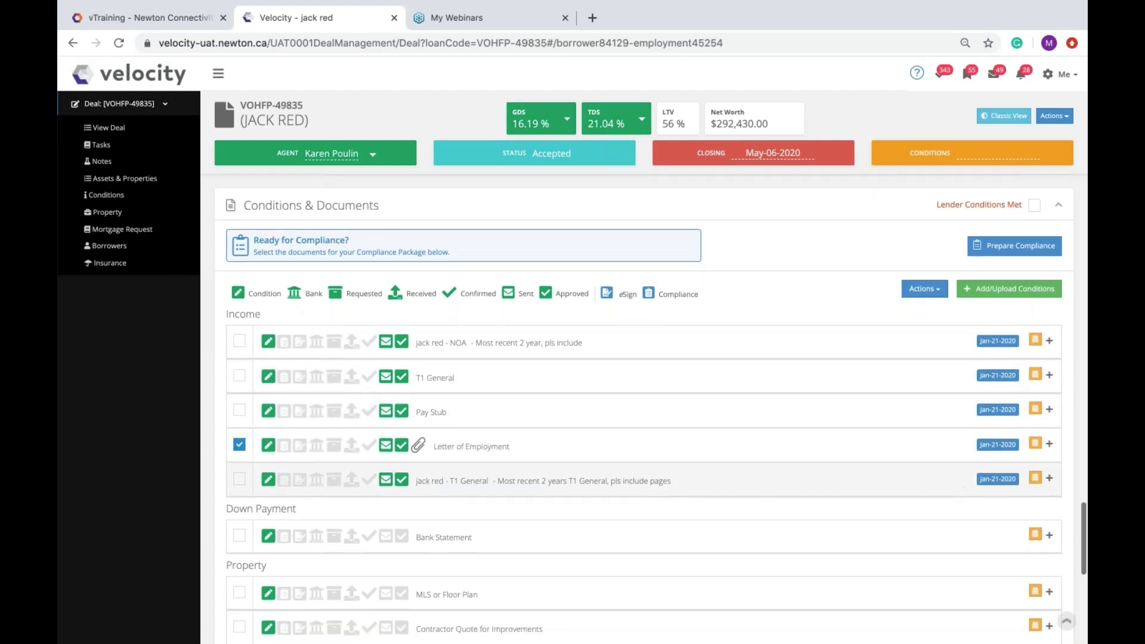
scroll(962, 481, down, 3)
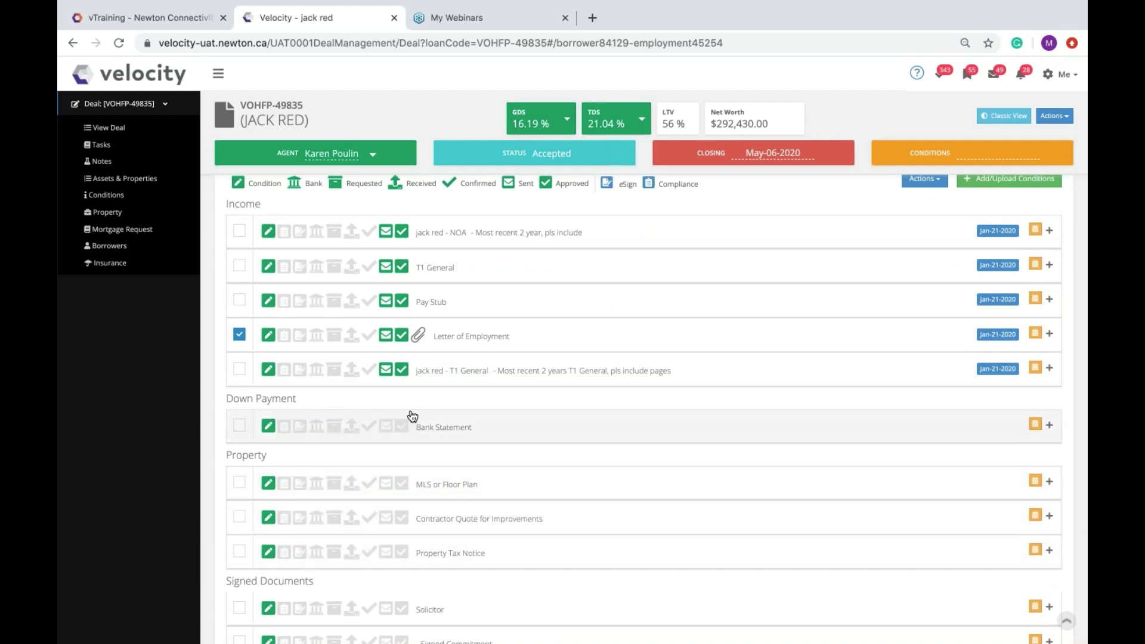
click(402, 369)
click(386, 369)
click(387, 334)
click(402, 335)
click(401, 300)
click(386, 300)
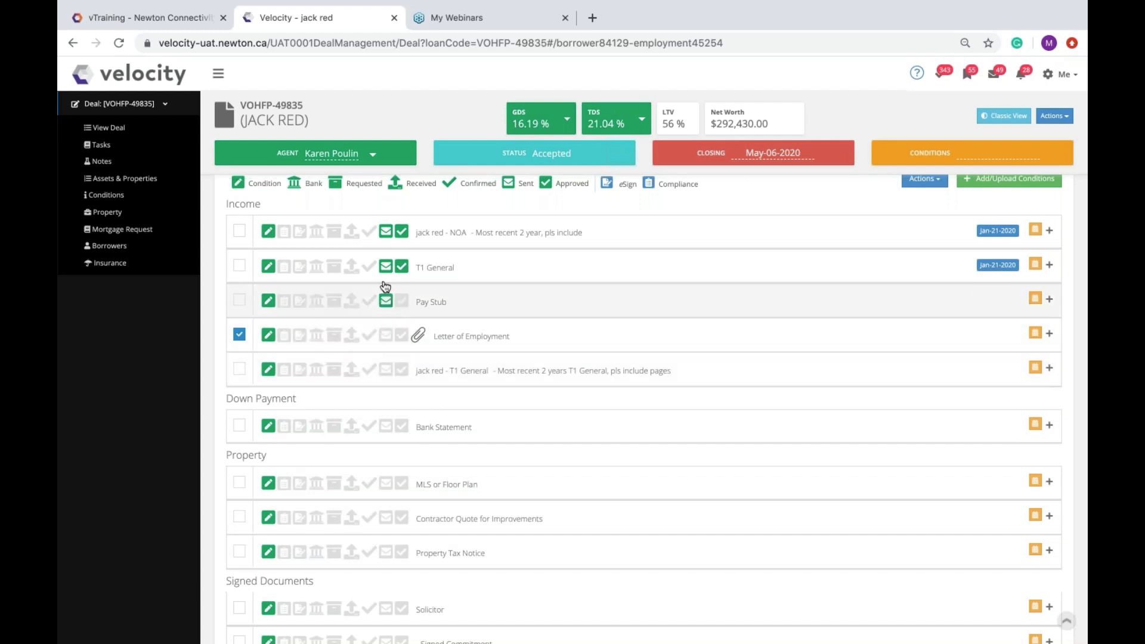
click(386, 267)
click(401, 267)
click(386, 232)
click(401, 232)
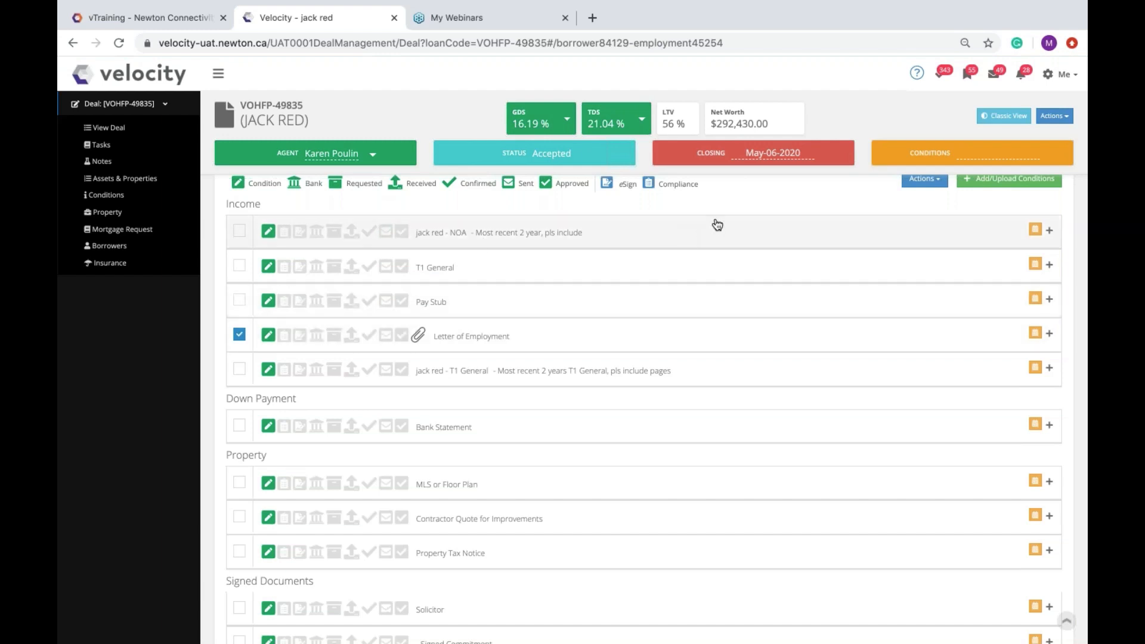
right_click(739, 202)
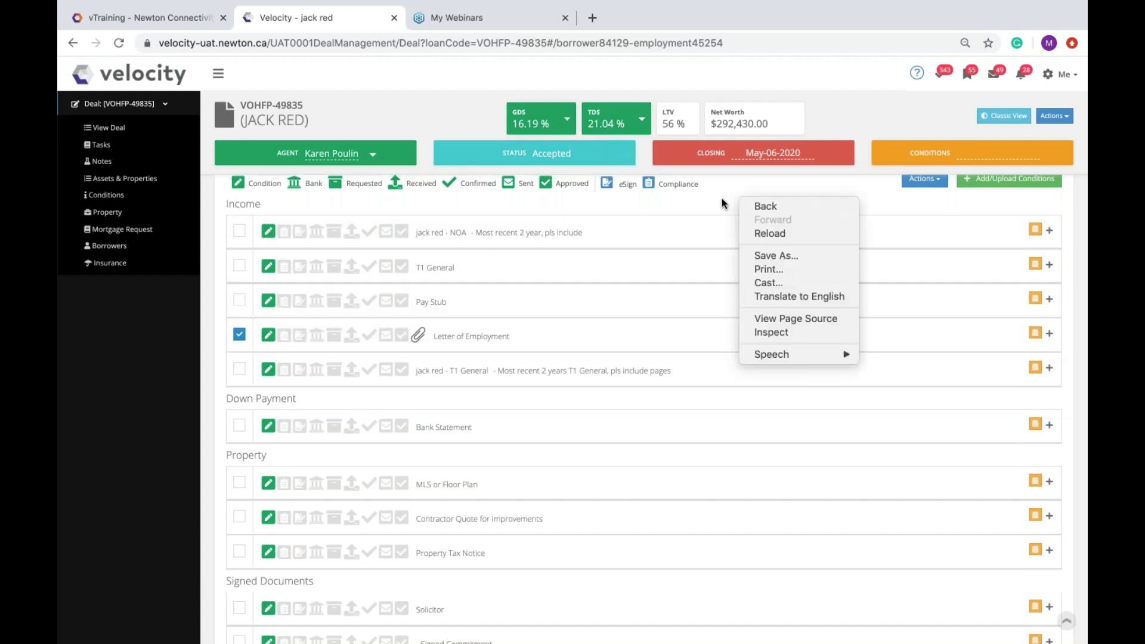
Step: Tick NOA, T1 General, Pay Stub, second T1 General and Bank Statement, unticking Letter of Employment
click(722, 203)
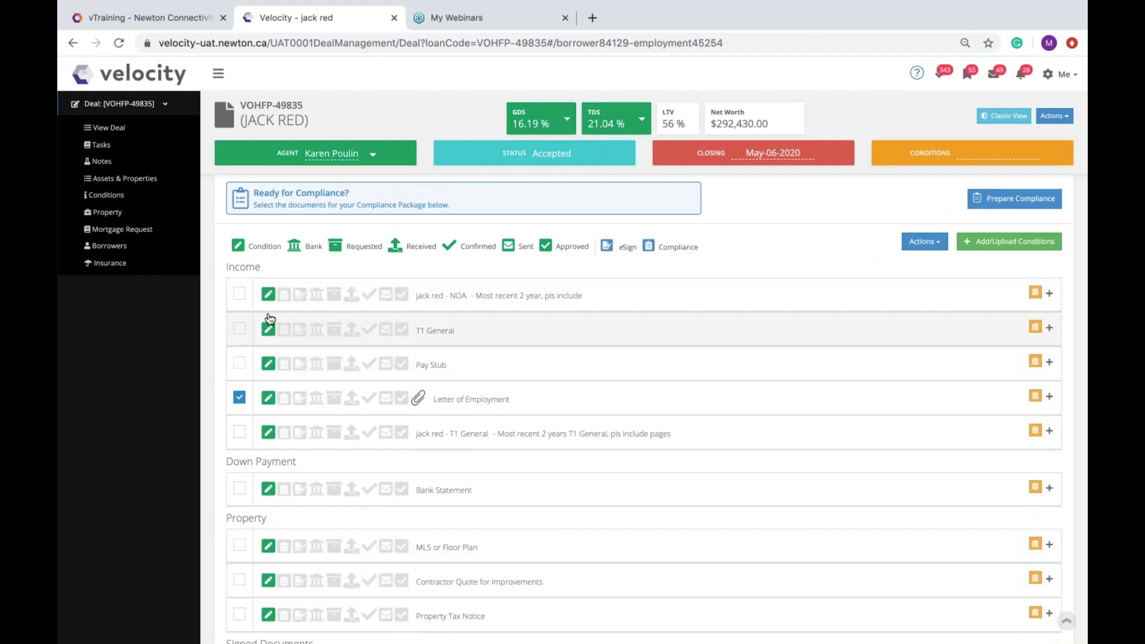
click(239, 297)
click(239, 328)
click(239, 363)
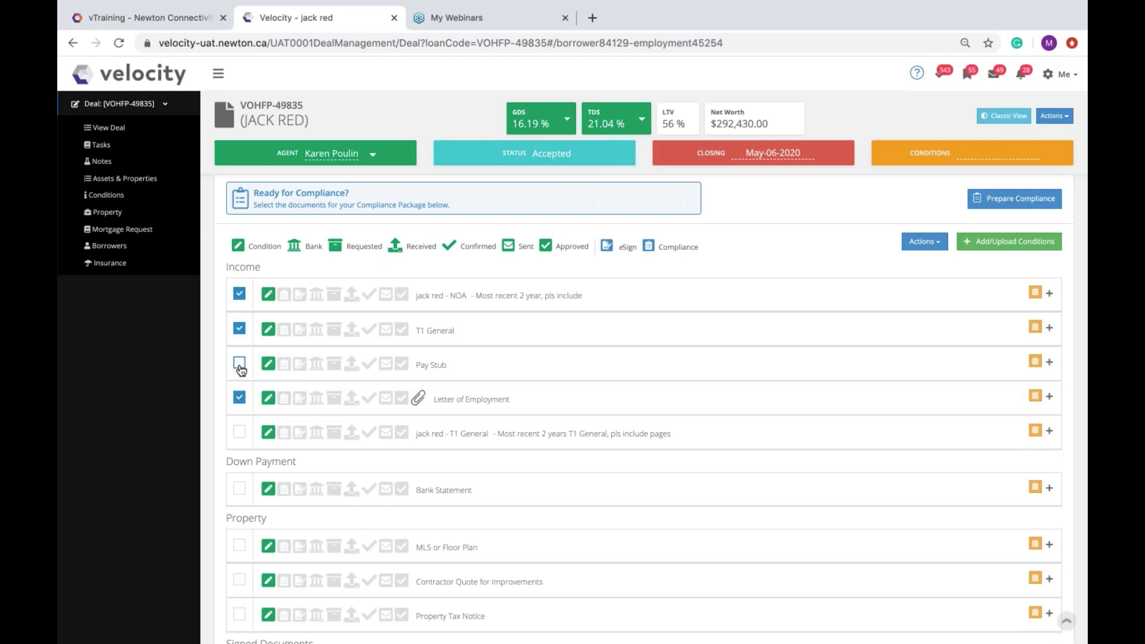
click(239, 432)
click(240, 488)
click(239, 398)
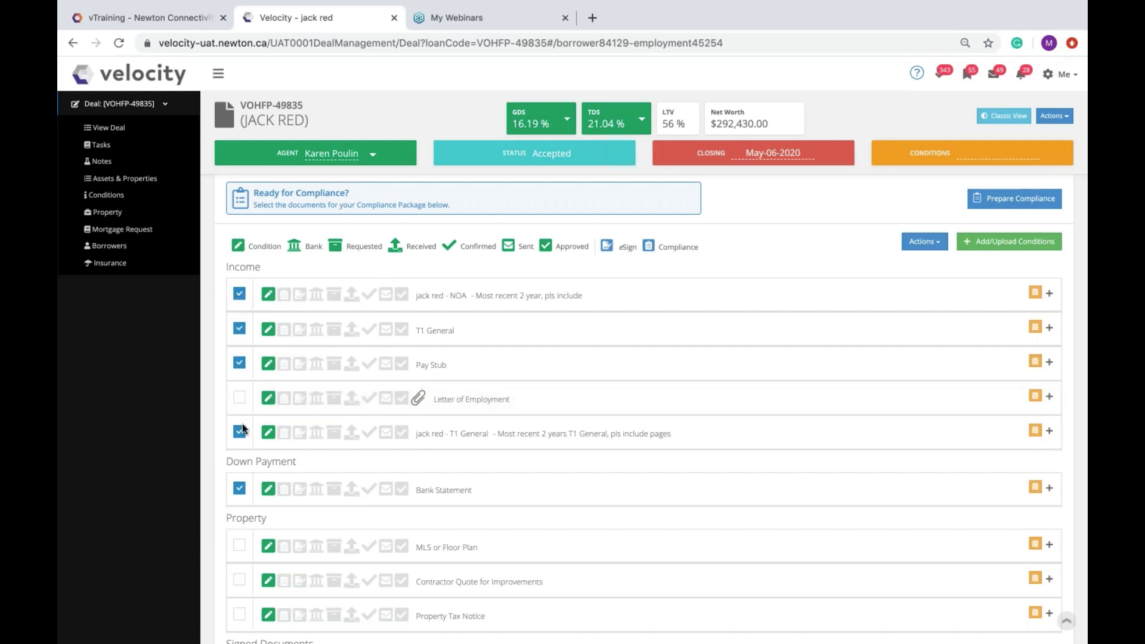
Step: Tick MLS or Floor Plan, Contractor Quote for Improvements and Property Tax Notice
click(239, 545)
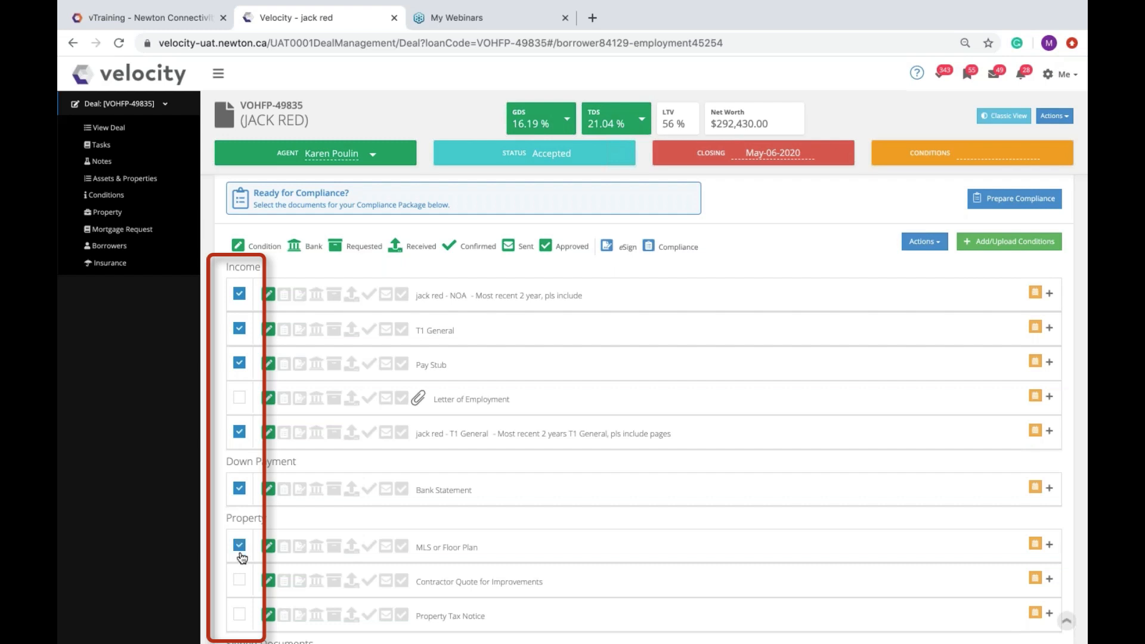
click(240, 582)
click(239, 614)
Step: Start an 'Email - Request Documents for Conditions' message, then cancel it
click(922, 244)
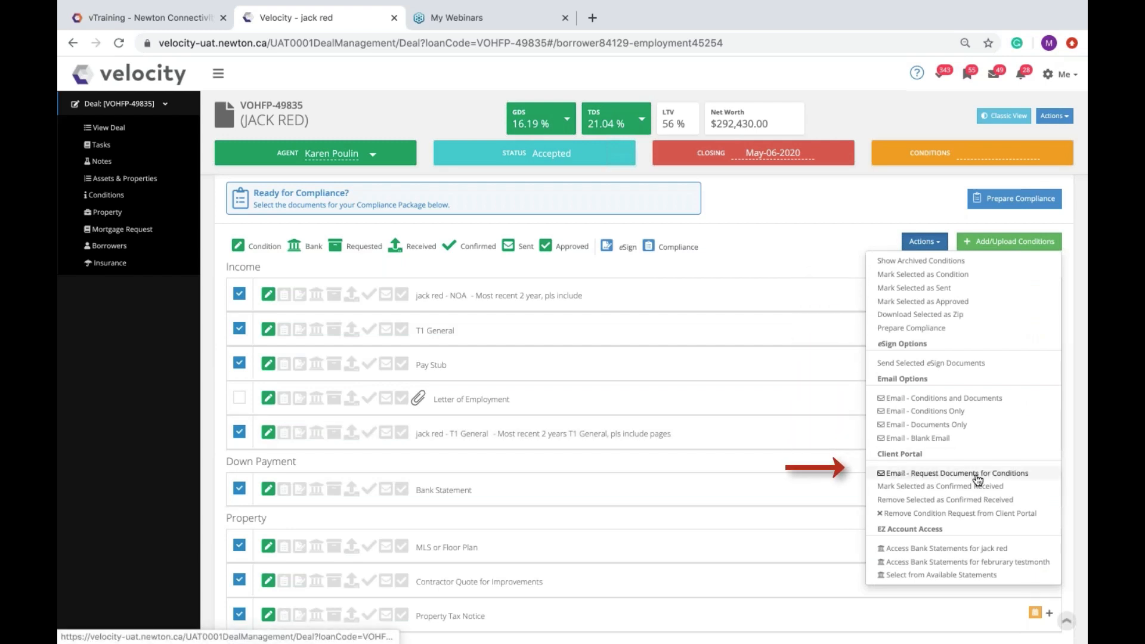
click(978, 474)
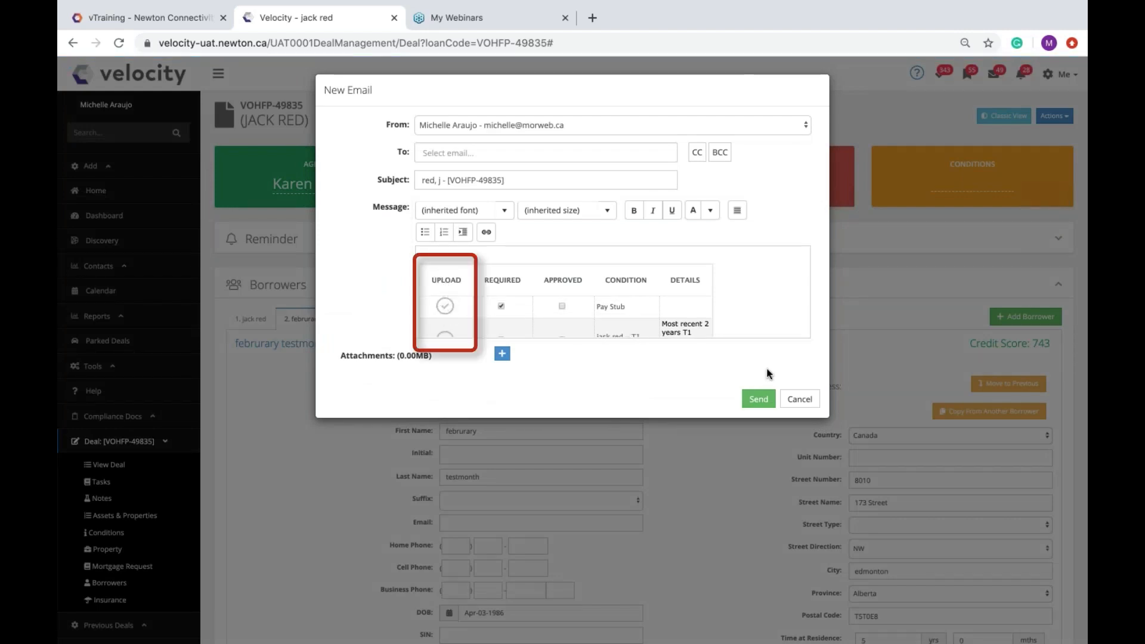
click(800, 399)
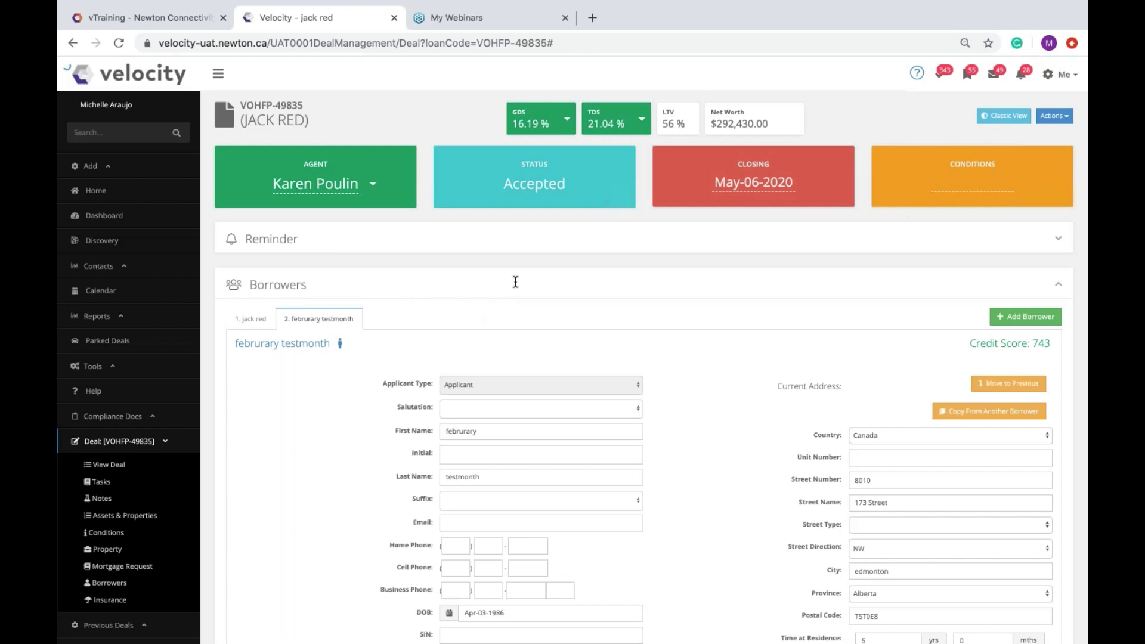
Step: Back at Conditions & Documents, start the 'Email - Request Documents for Conditions' message again
scroll(644, 394, down, 20)
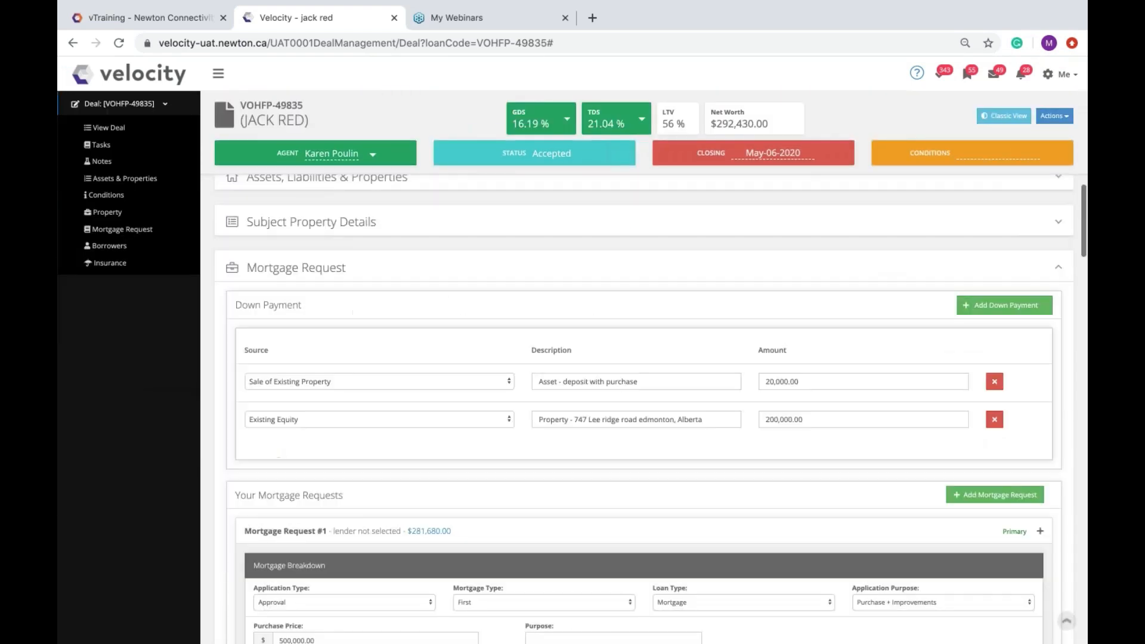
scroll(644, 408, down, 20)
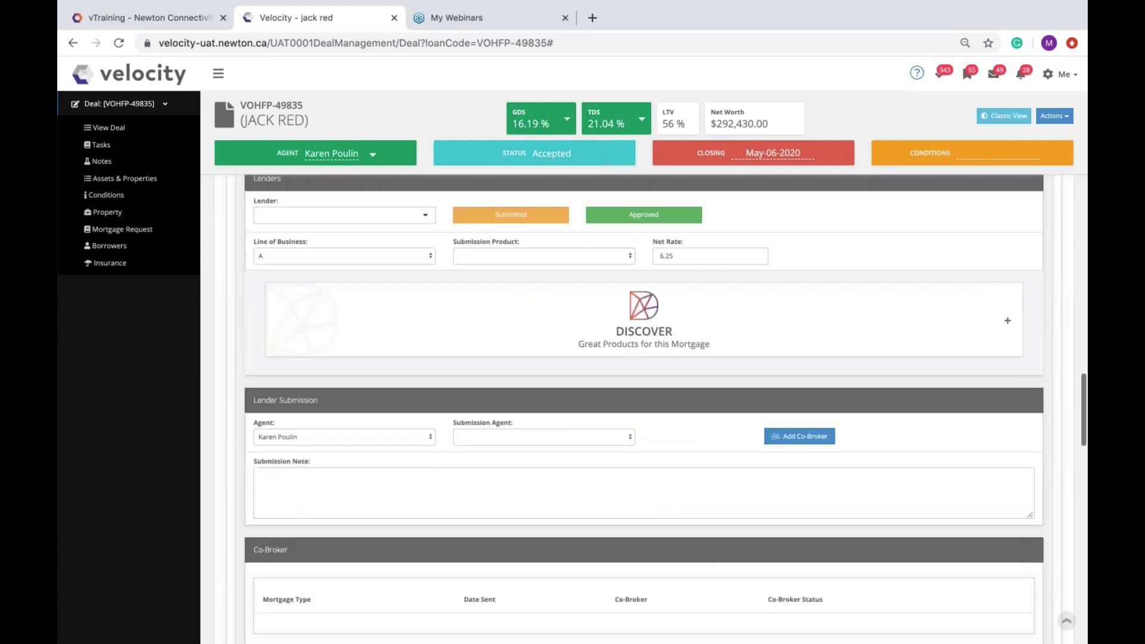
scroll(645, 410, down, 15)
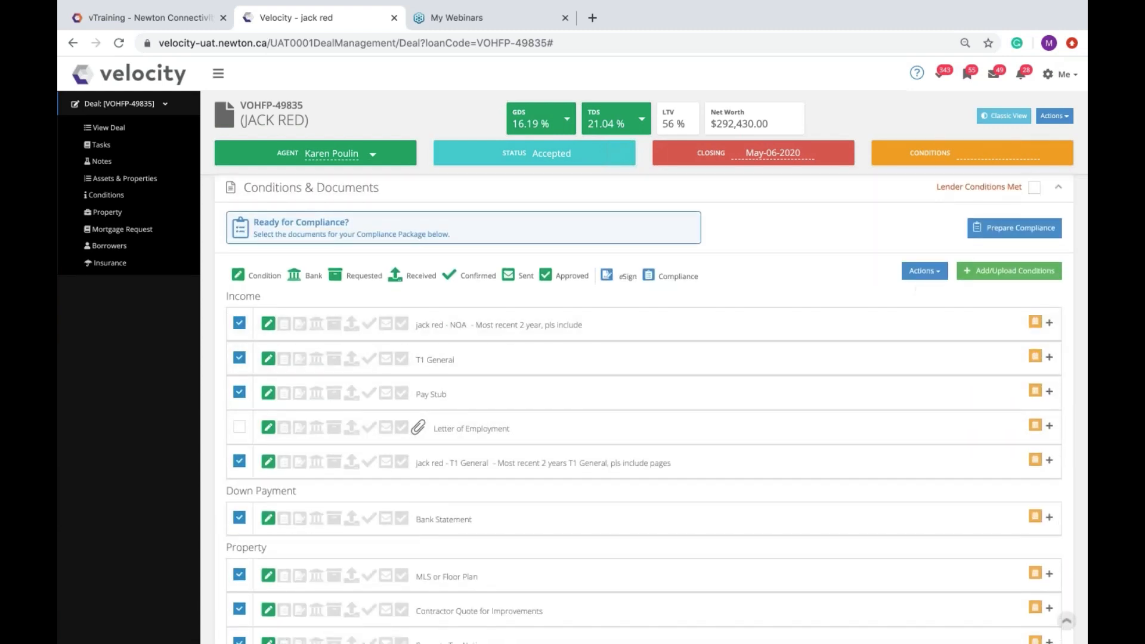
click(923, 273)
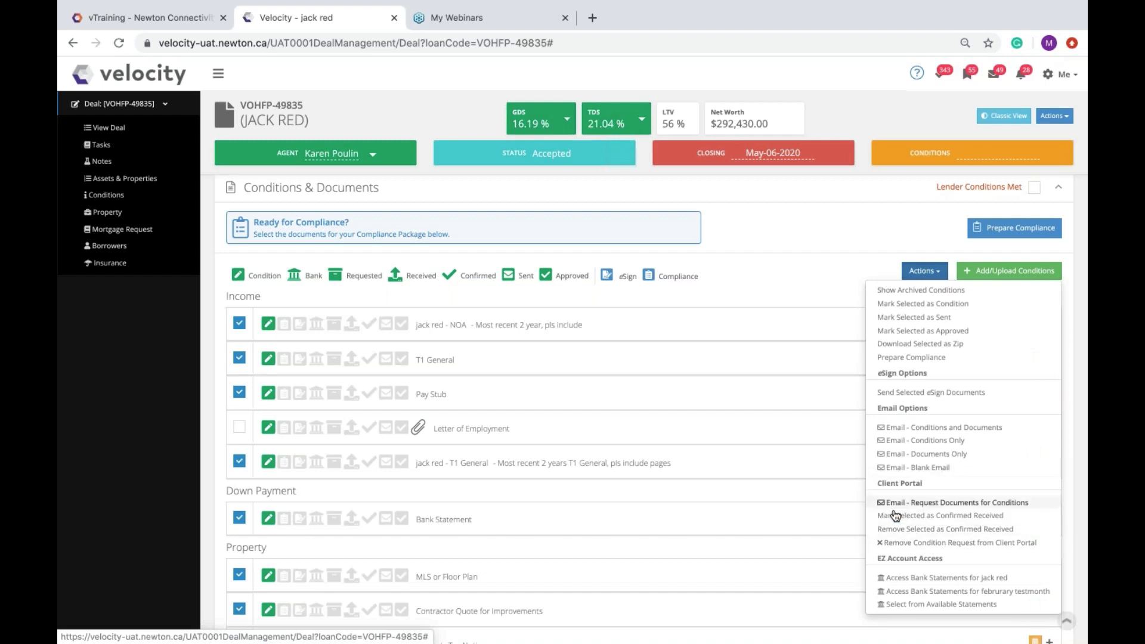
click(949, 505)
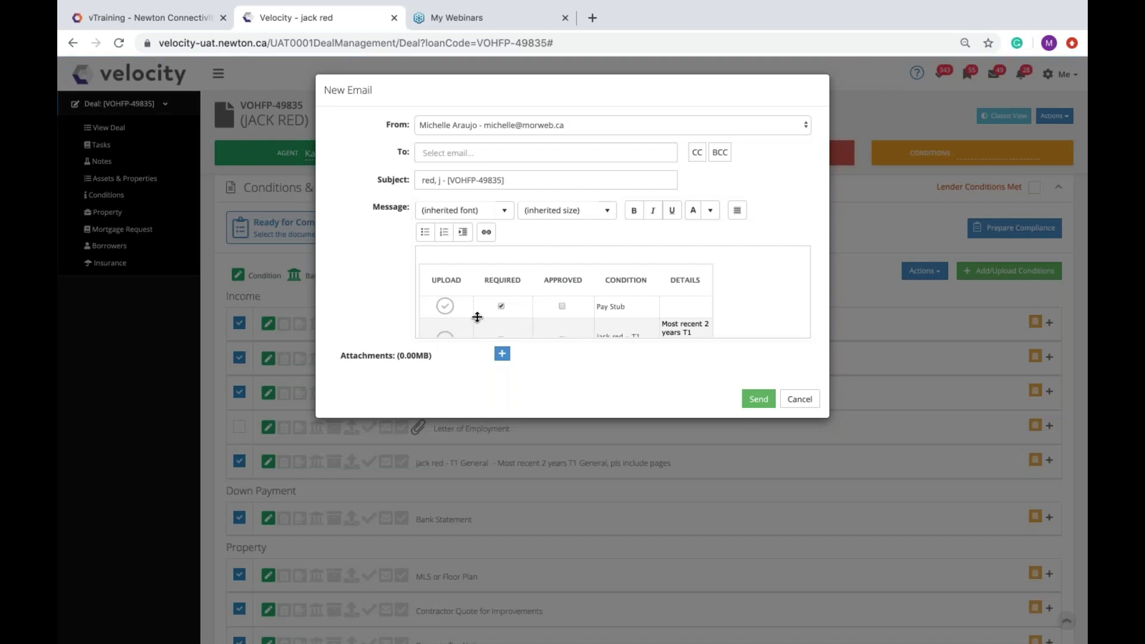
Step: Move the email's introductory paragraph to the top of the message
scroll(452, 309, down, 3)
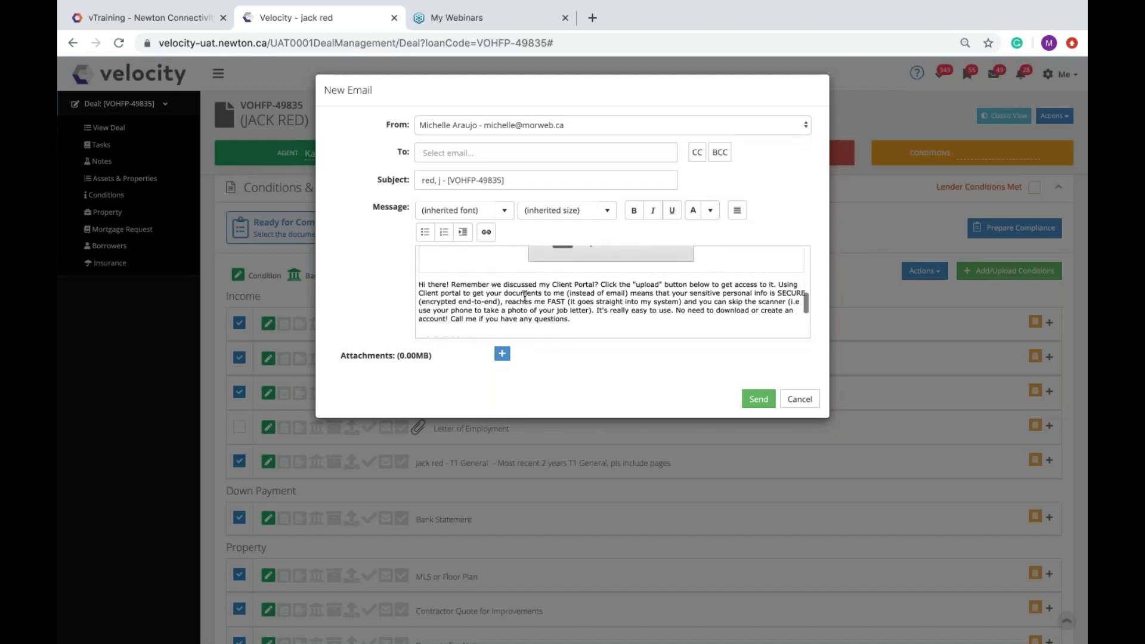
scroll(606, 278, up, 2)
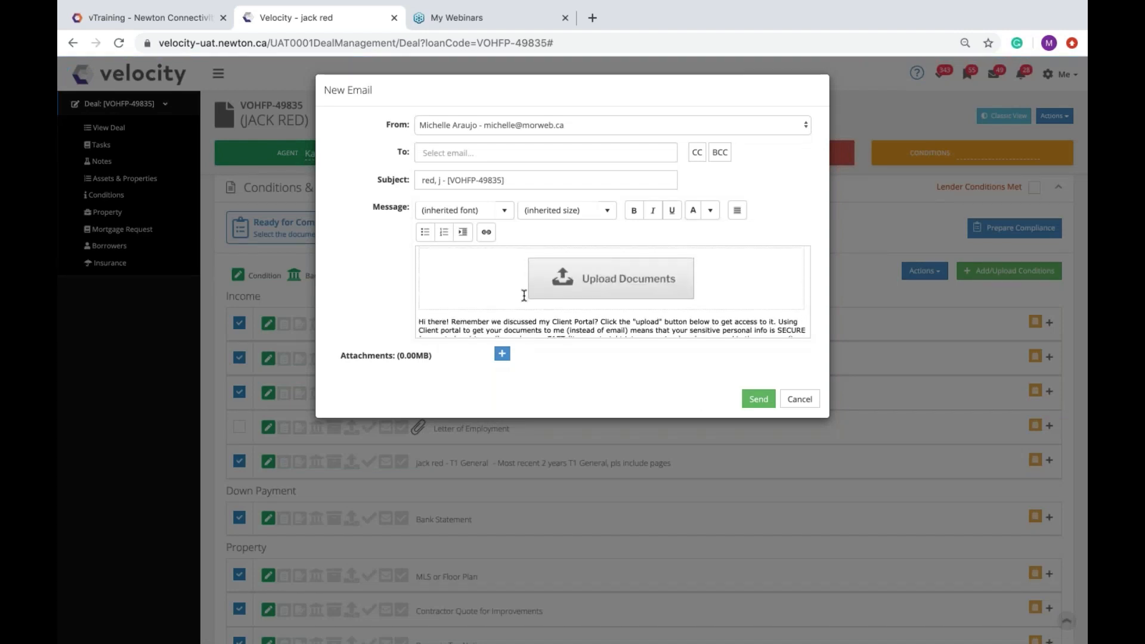
scroll(606, 278, down, 1)
mouse_move(419, 292)
mouse_down()
mouse_move(800, 332)
mouse_move(576, 303)
mouse_move(425, 257)
mouse_move(418, 281)
mouse_up()
key(ctrl+c)
click(576, 292)
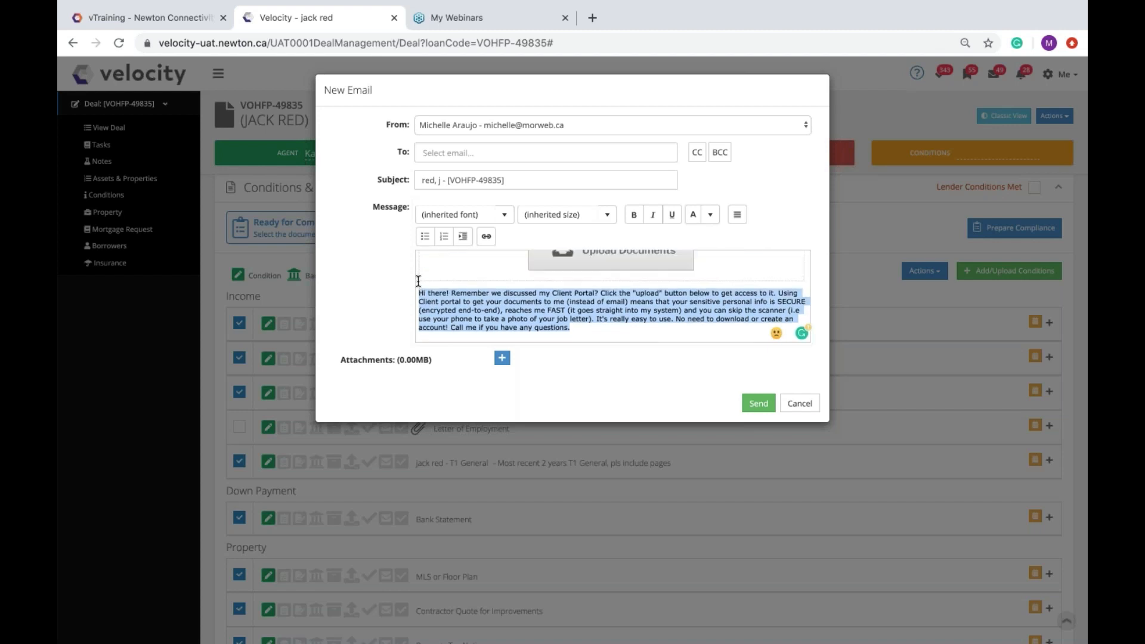
key(BackSpace)
scroll(524, 293, up, 3)
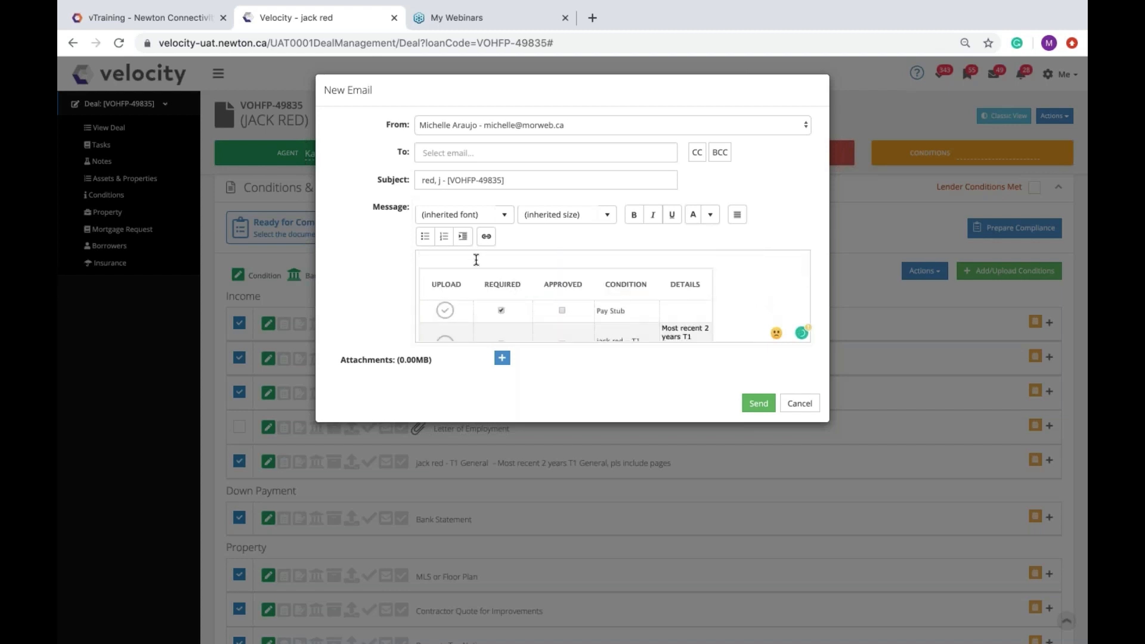
key(ctrl+v)
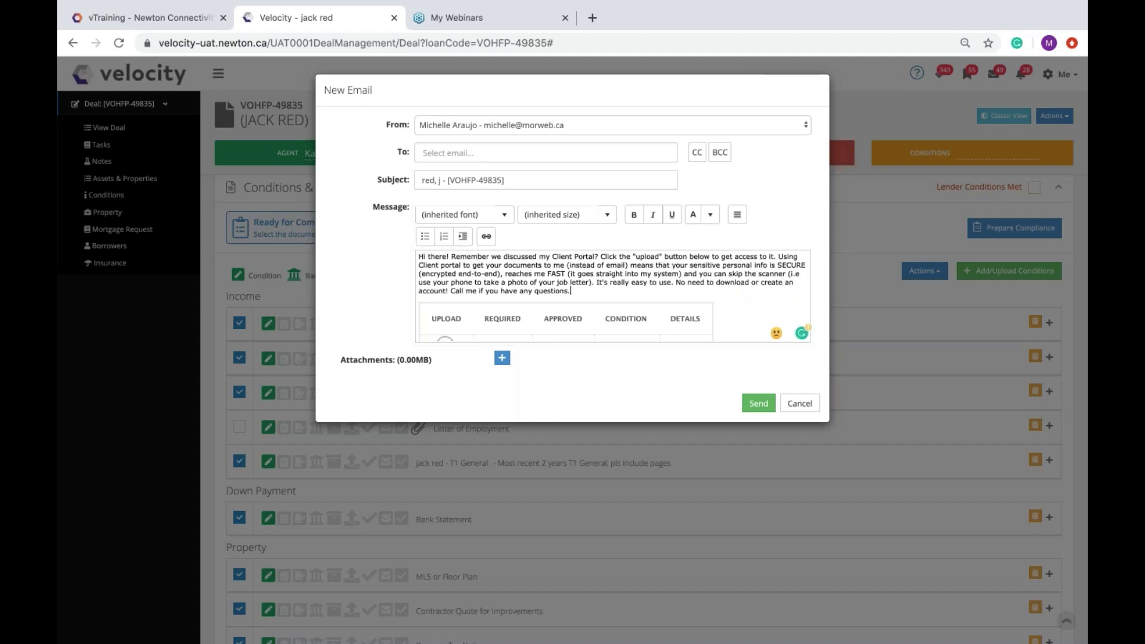
Step: Add the client's suggested email address as recipient and send the upload request
click(513, 151)
text(michelle)
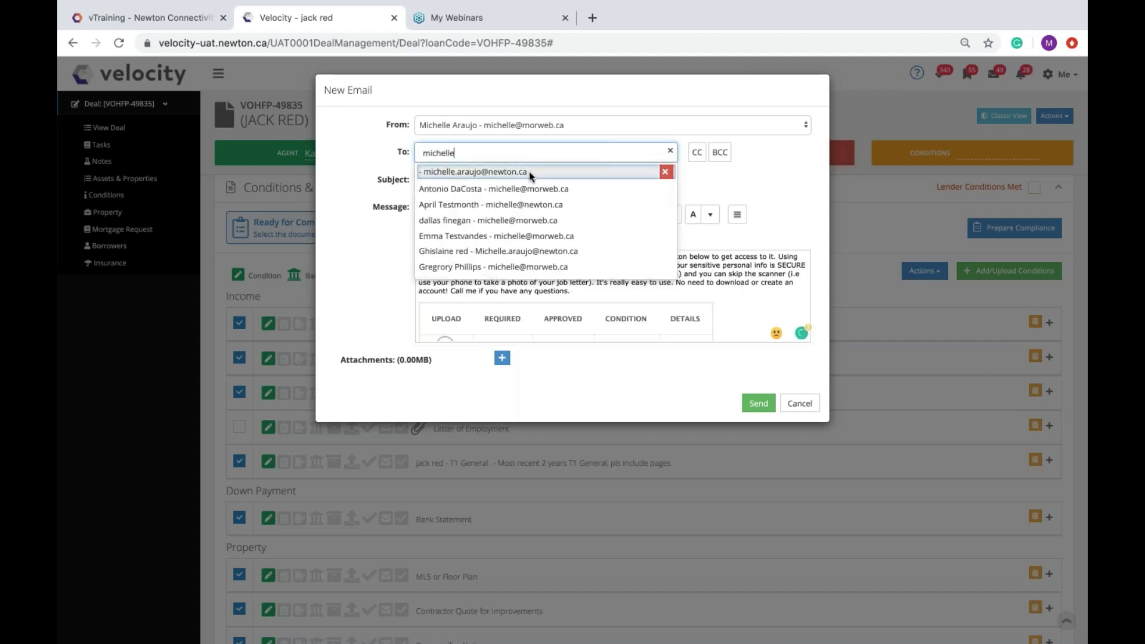
click(528, 170)
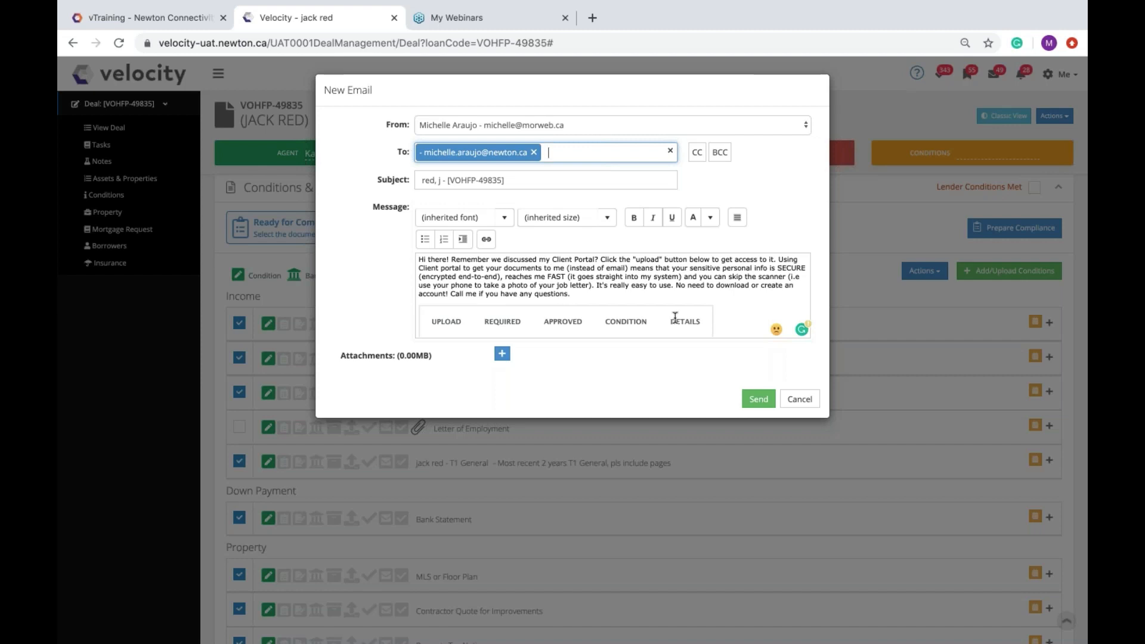
click(757, 401)
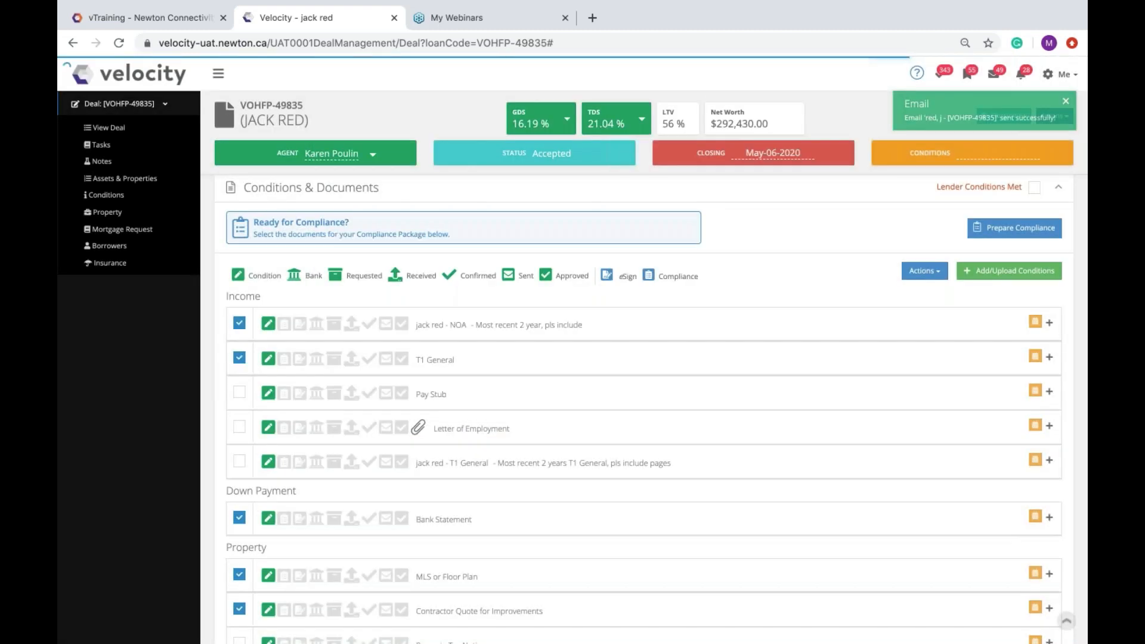
Step: Present the Client Portal slide show full screen, then end it
key(ctrl+Up)
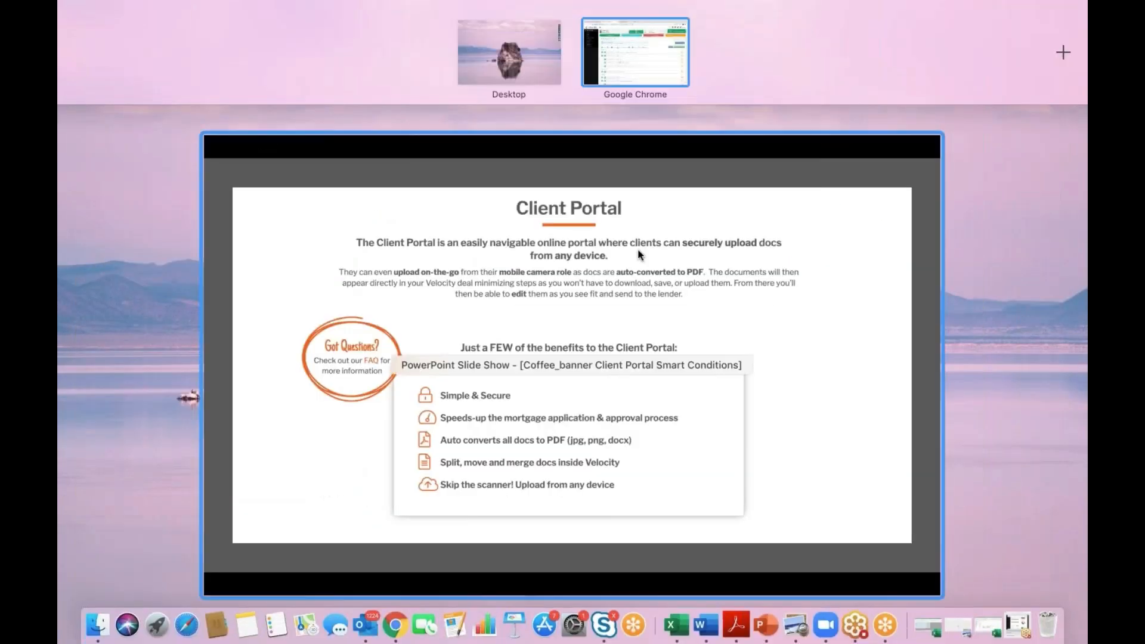
click(514, 314)
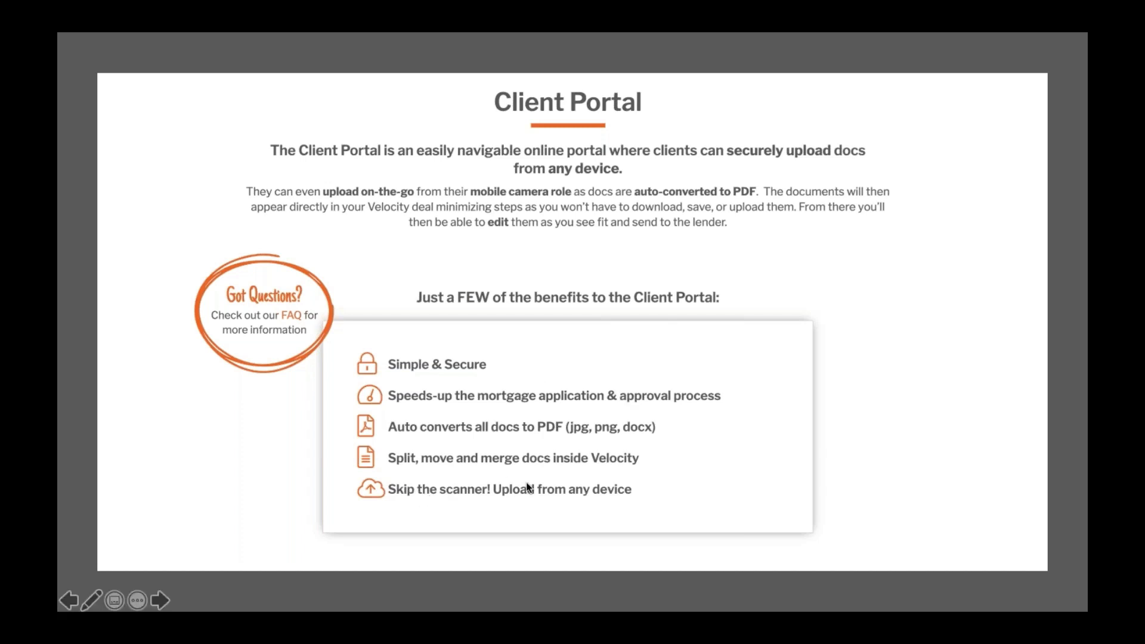
key(Escape)
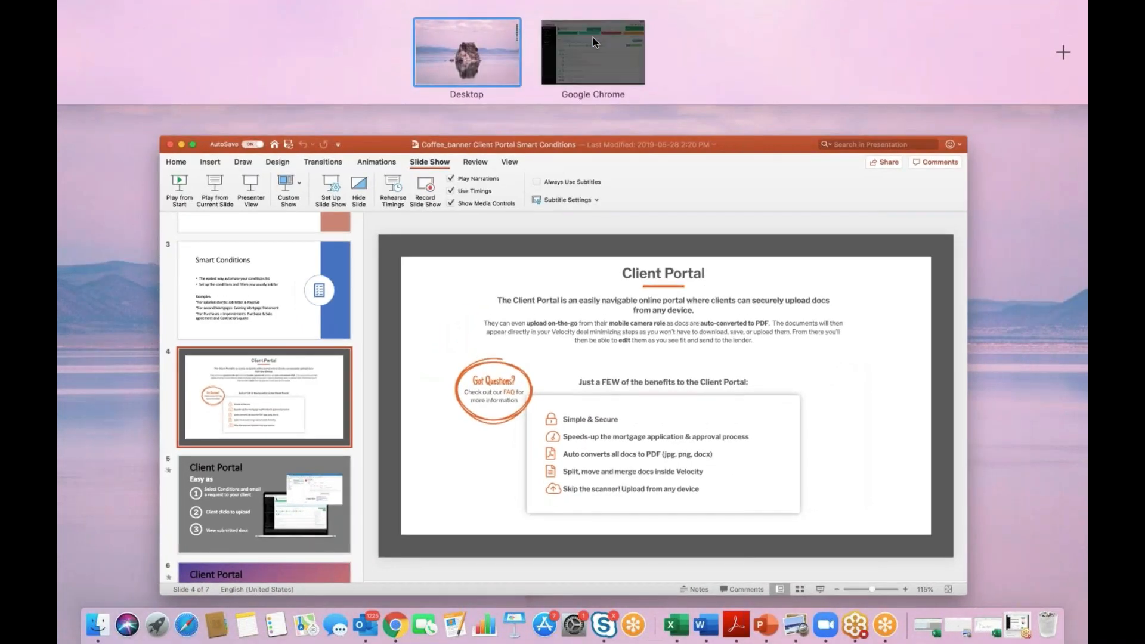
Step: Switch to the browser desktop and bring the Outlook inbox to the front
click(593, 42)
key(ctrl+Up)
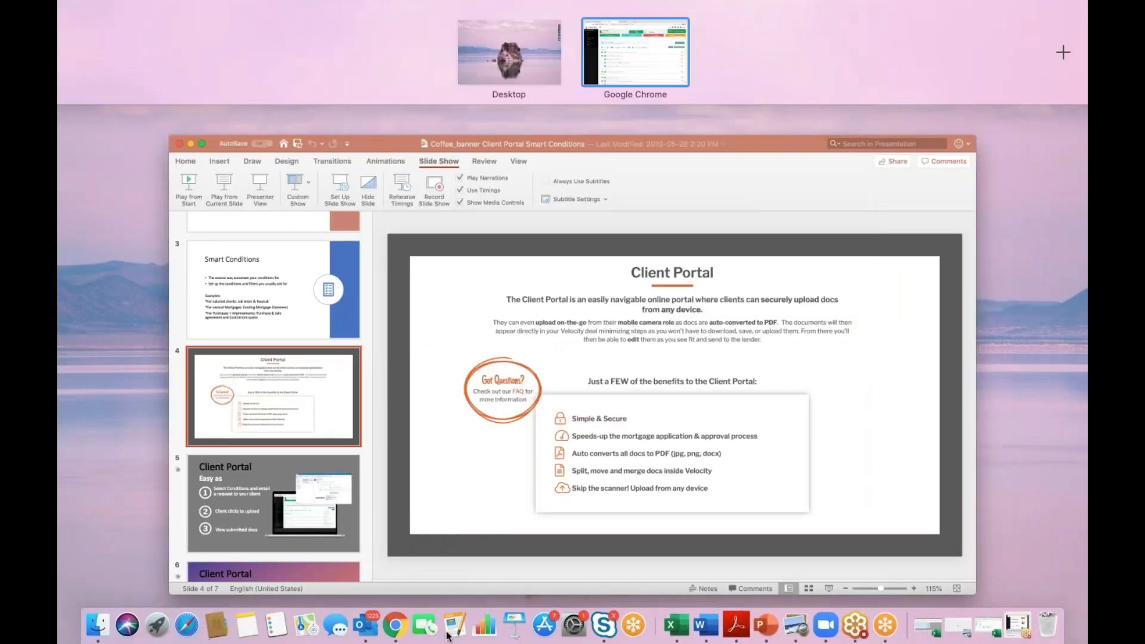
click(366, 626)
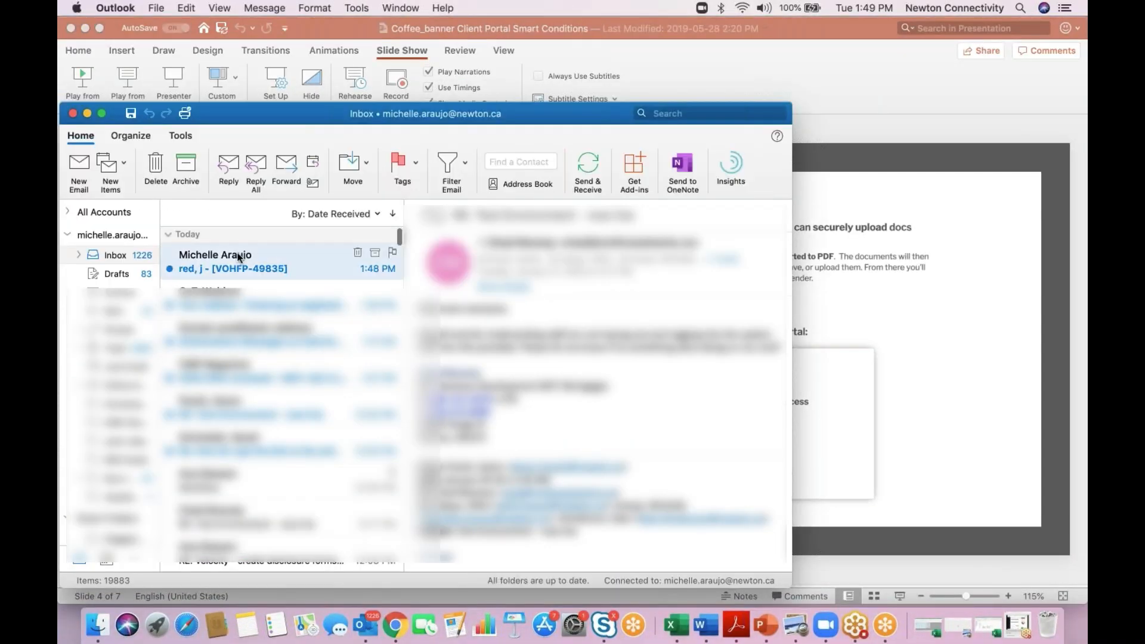
double_click(239, 258)
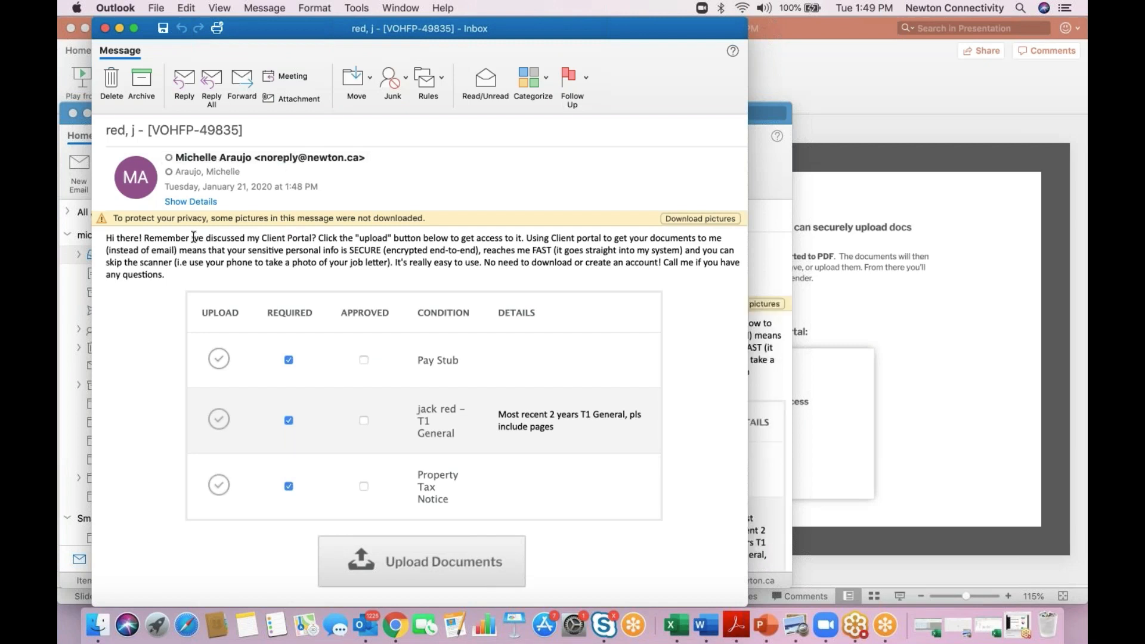
click(698, 219)
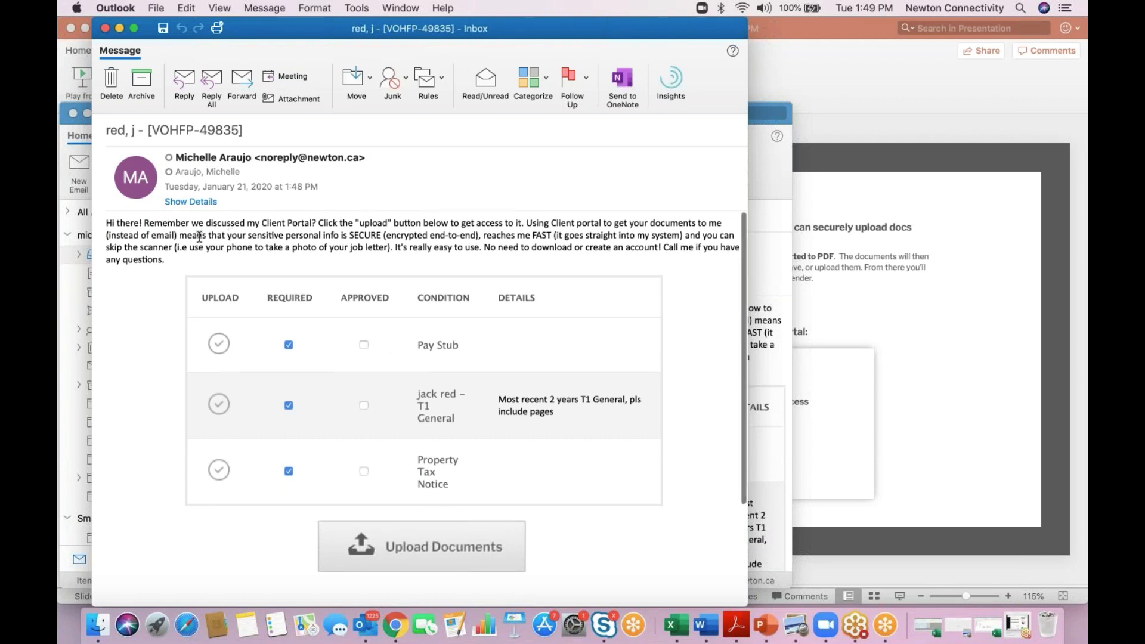
click(420, 554)
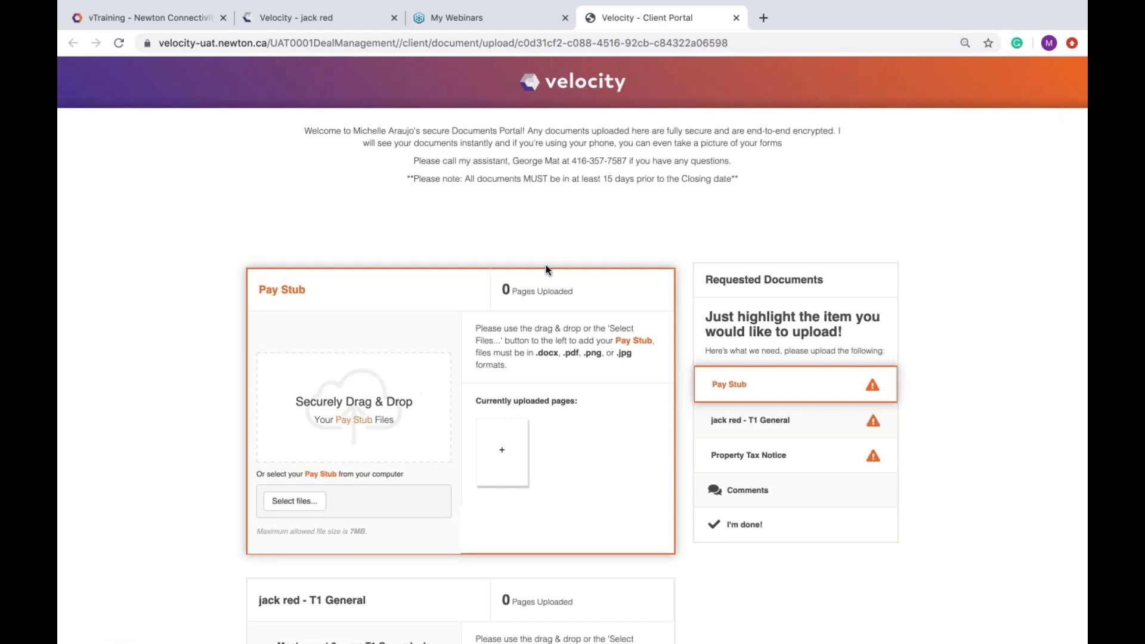
Step: Upload a consent form PDF to the T1 General request
drag(739, 179, 303, 130)
click(553, 215)
click(778, 424)
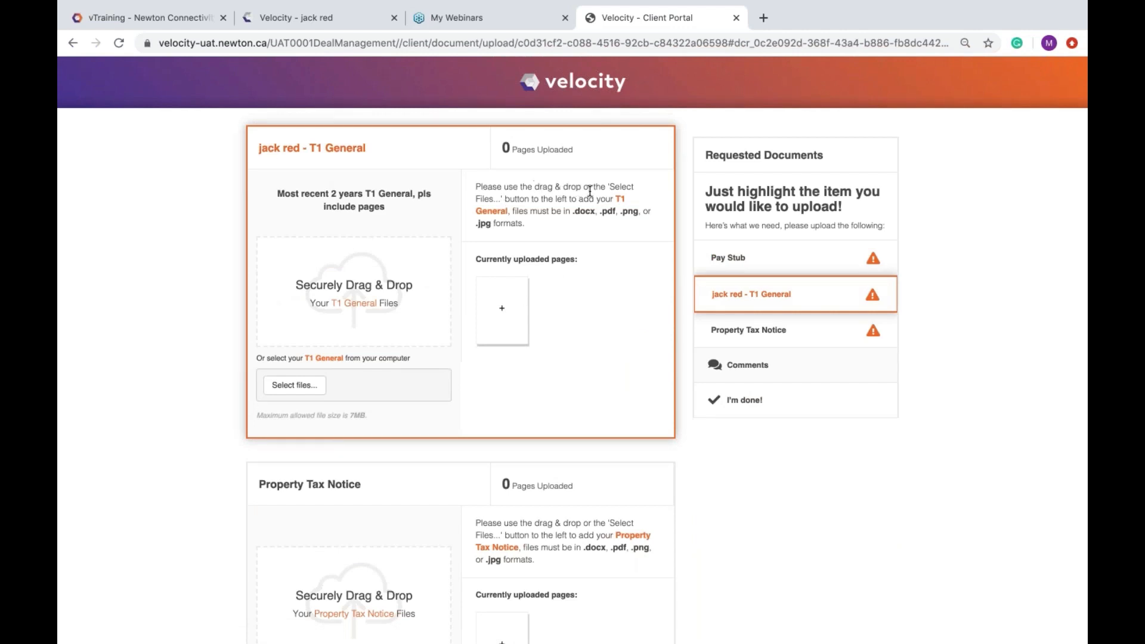
click(302, 385)
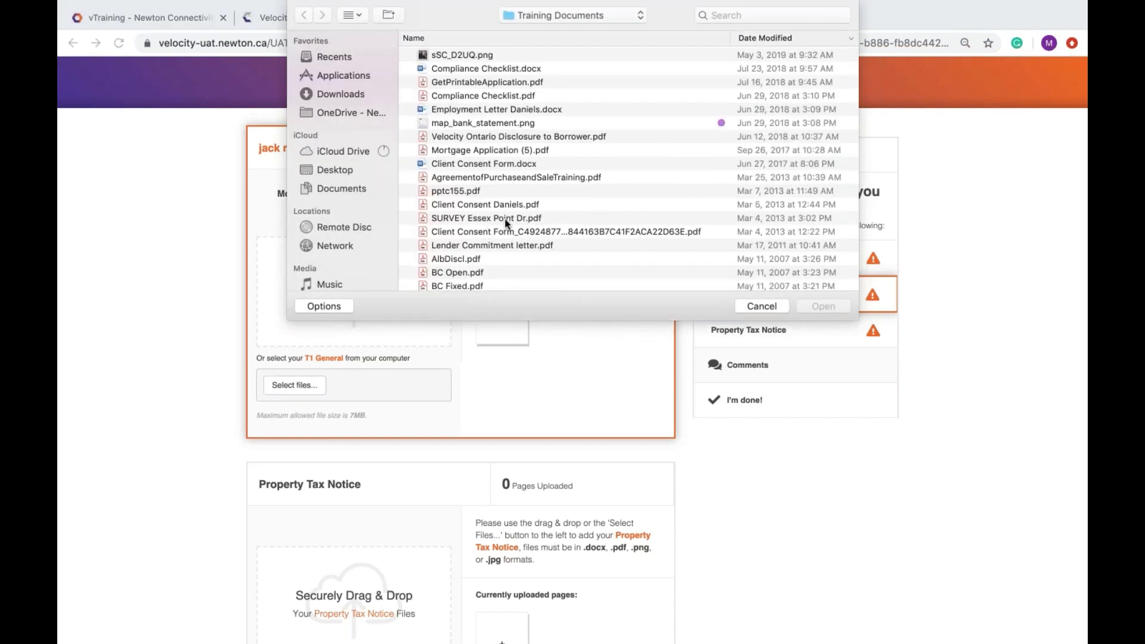
click(535, 205)
click(821, 306)
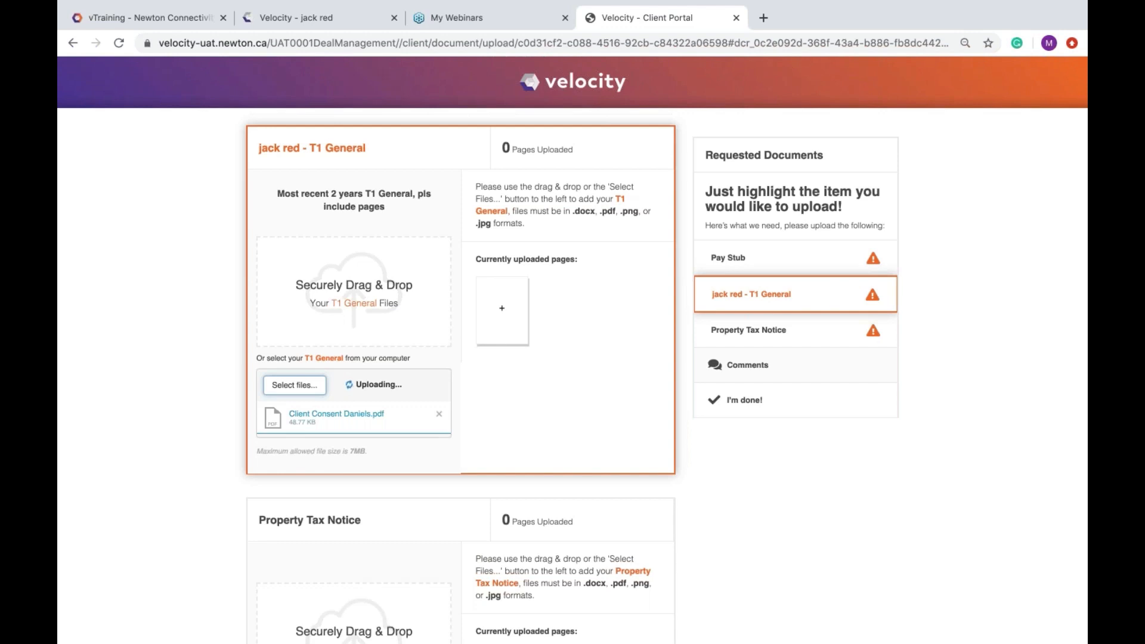
Step: Upload Lender Commitment letter.pdf to the Property Tax Notice request
scroll(292, 507, down, 5)
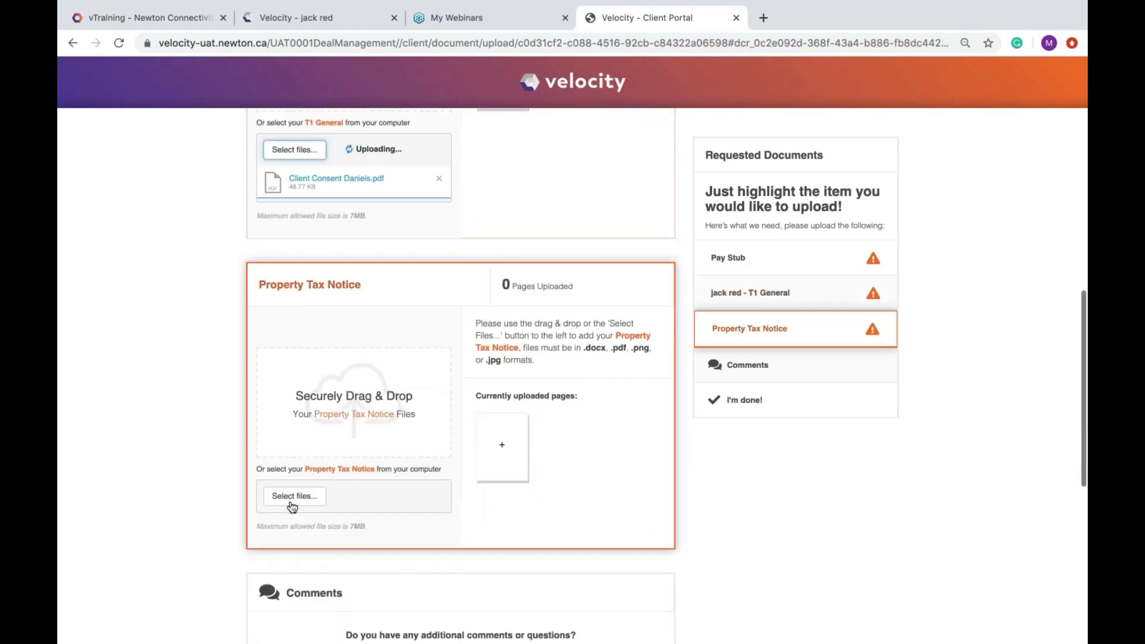
click(292, 496)
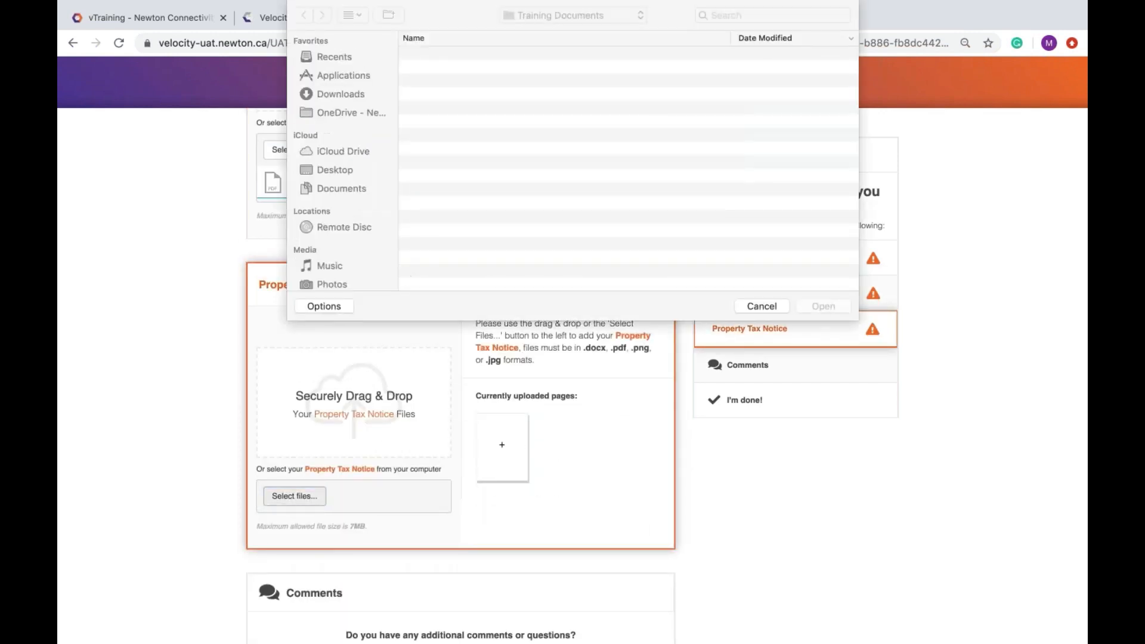
click(492, 245)
click(823, 307)
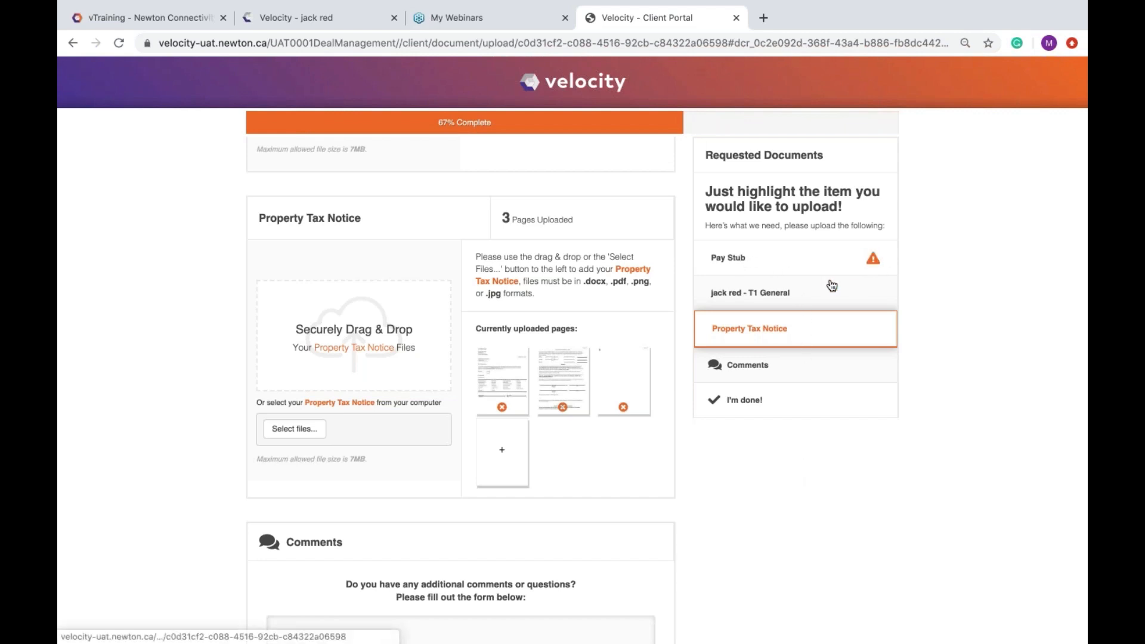
Step: Complete the portal submission with the comment 'free form', then close the portal tab
click(767, 373)
click(329, 275)
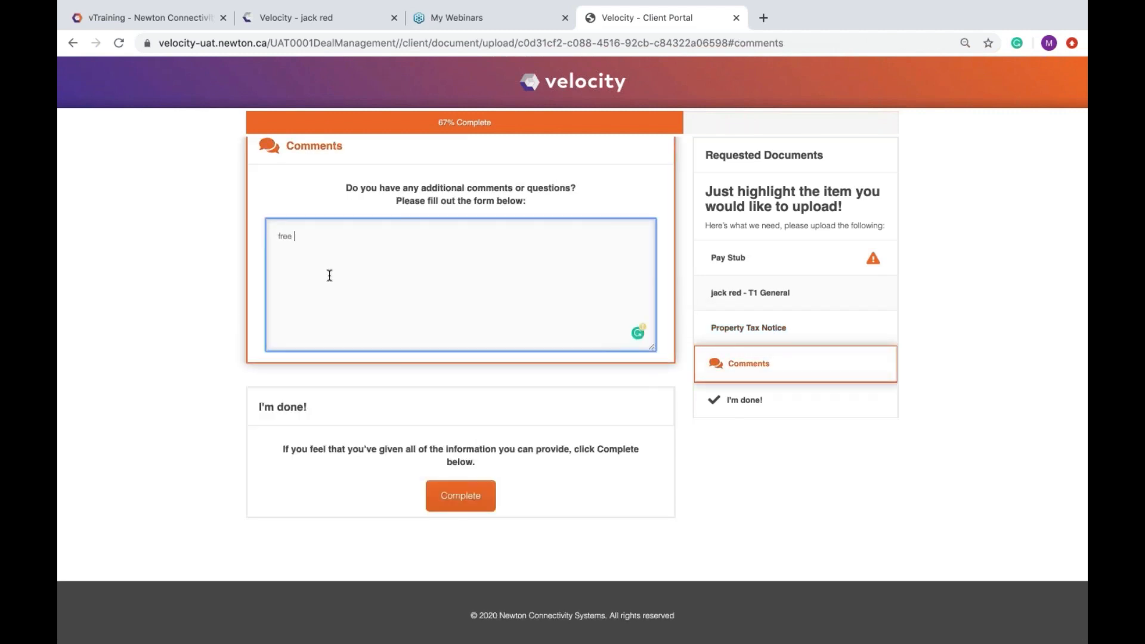
text(free form)
click(458, 492)
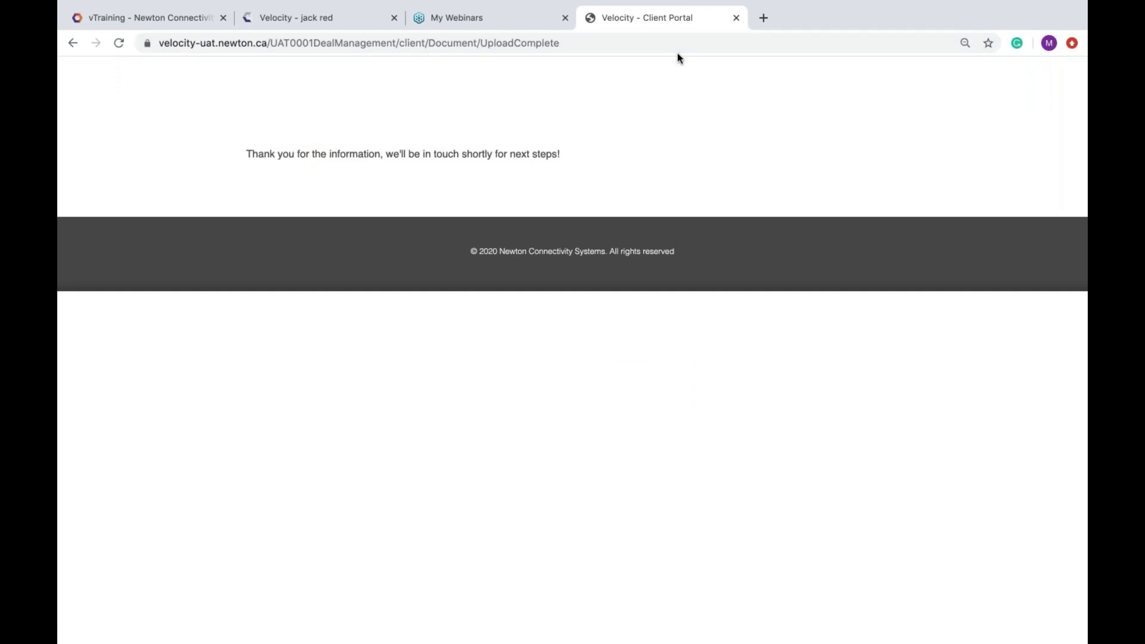
click(737, 18)
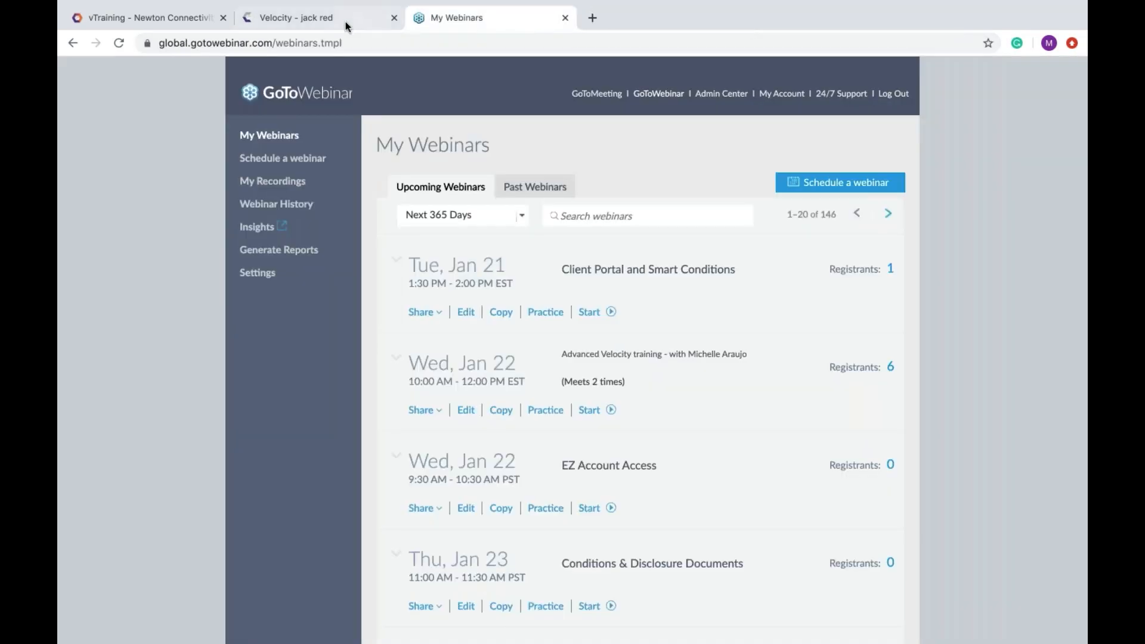
click(312, 18)
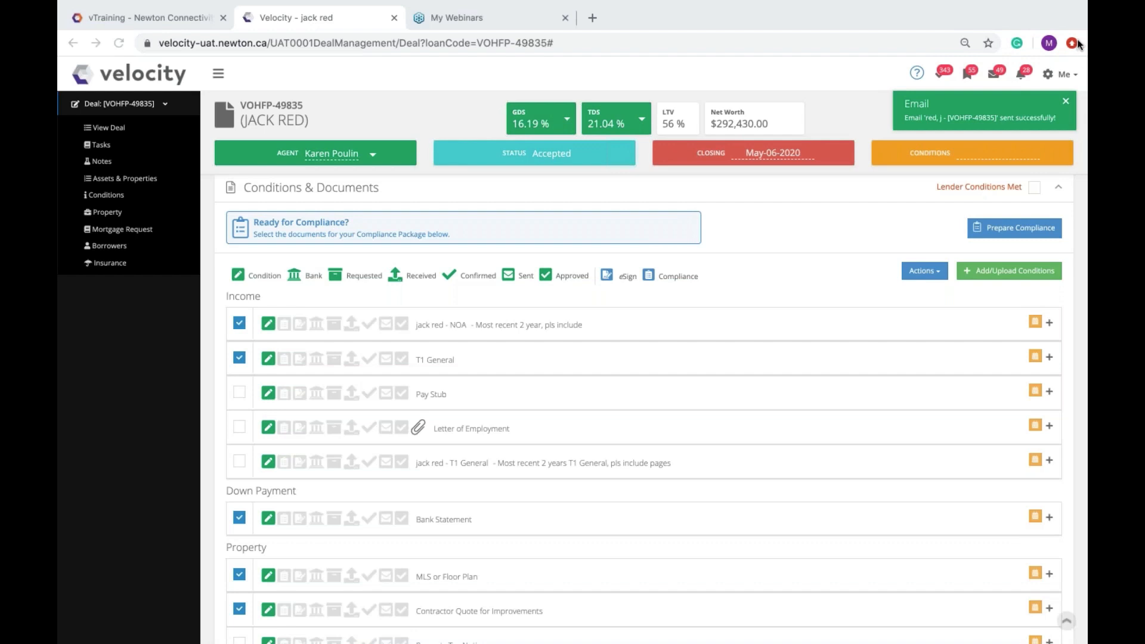
Step: Dismiss the green Email toast and open Settings from the Me gear menu
click(1066, 102)
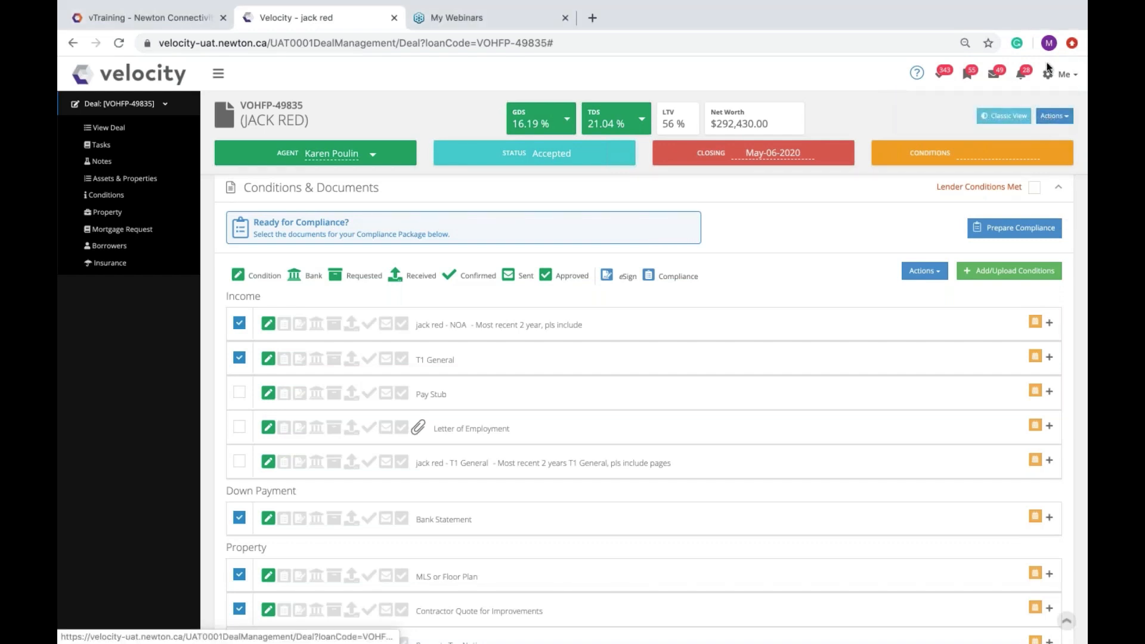
click(1054, 80)
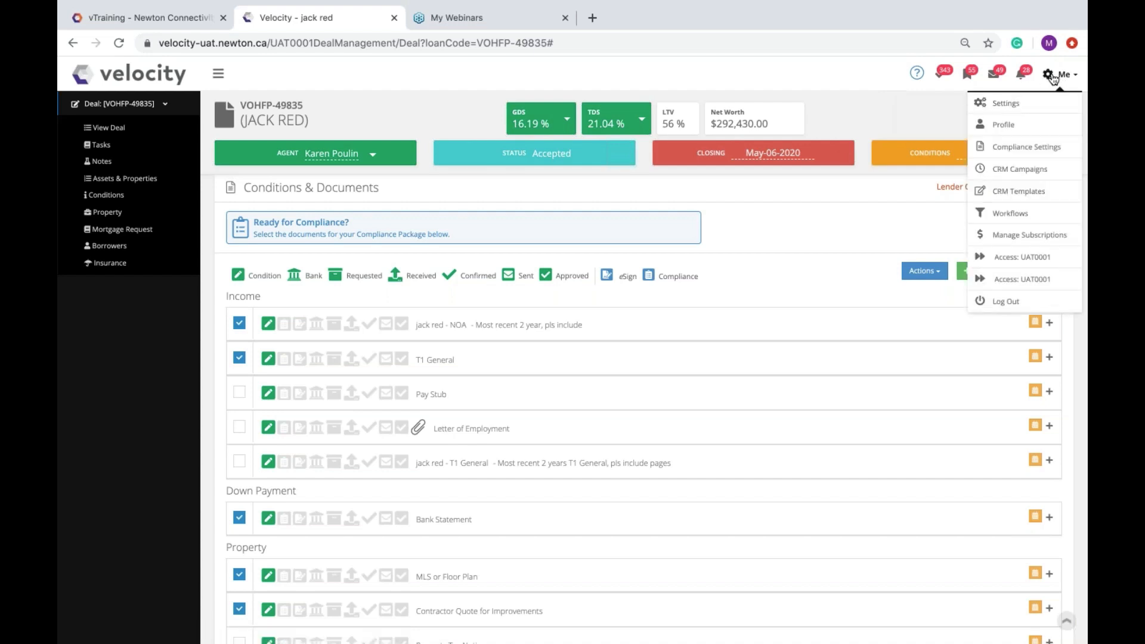
click(1006, 107)
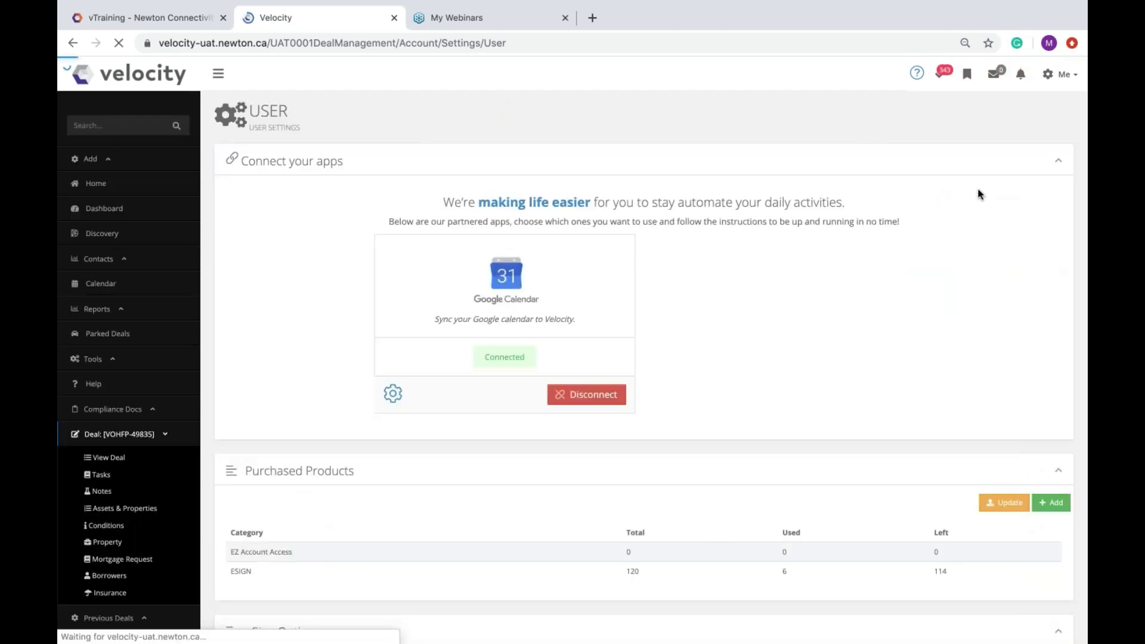
Step: Scroll to the Client Portal settings and highlight its Header Note text
scroll(972, 217, down, 20)
scroll(645, 367, down, 15)
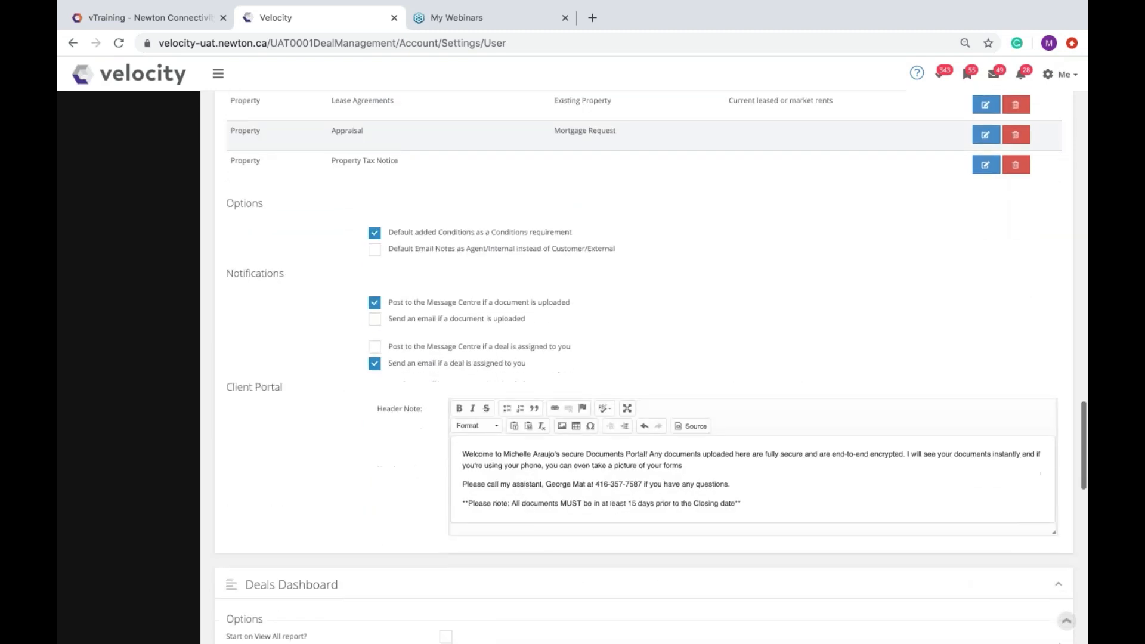
scroll(238, 301, down, 2)
triple_click(263, 312)
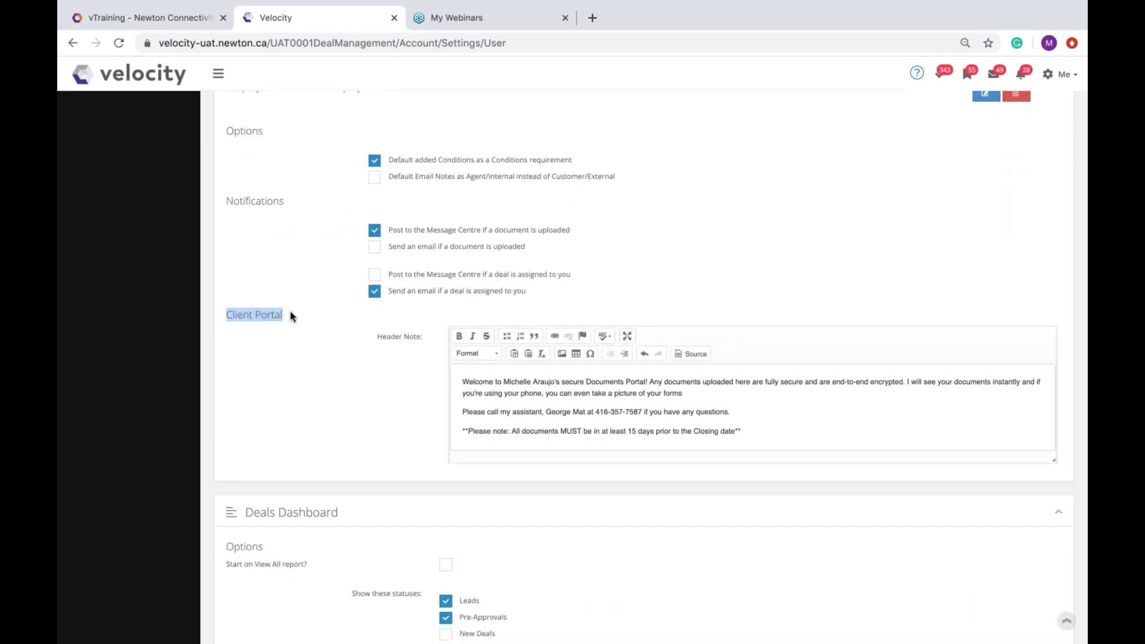
drag(559, 410, 679, 362)
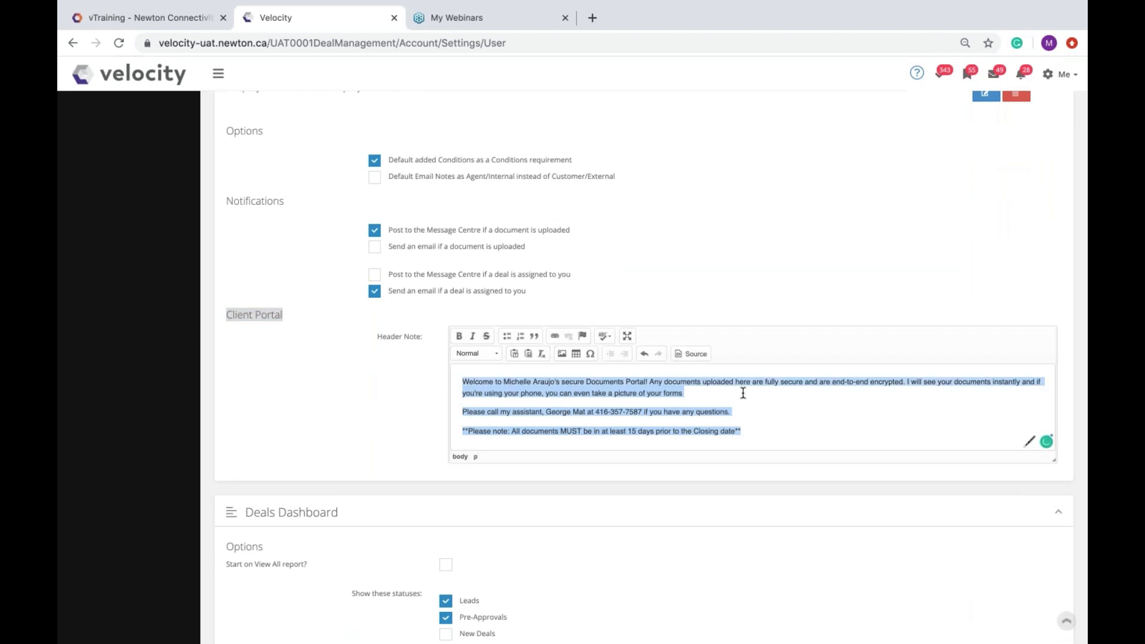
click(459, 386)
click(398, 388)
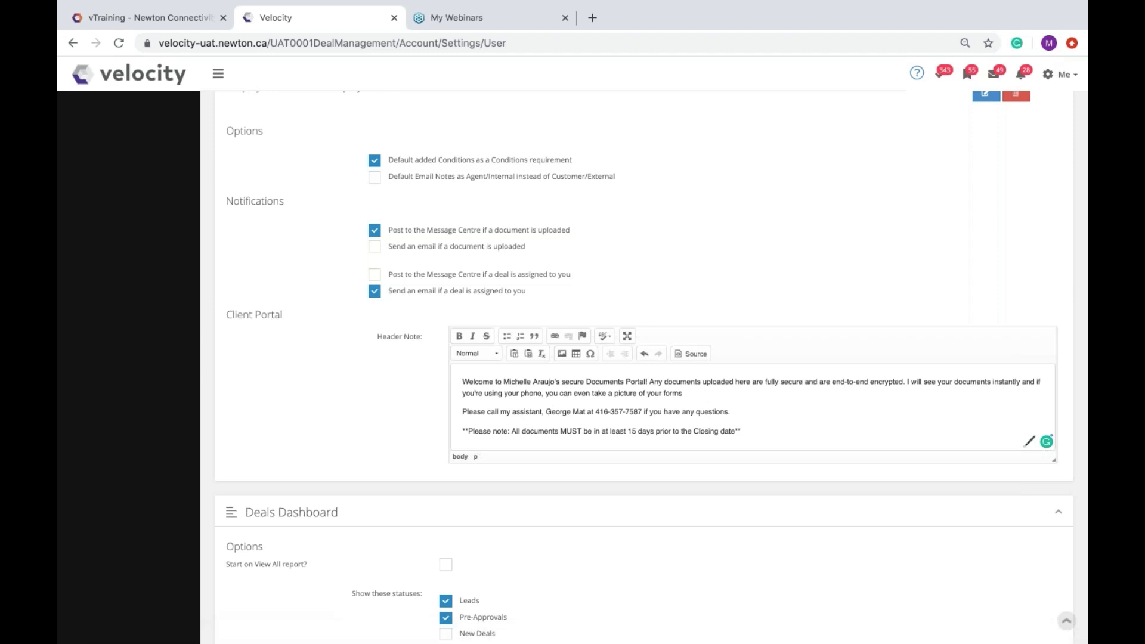
Step: Return to the deal's Conditions from the sidebar
scroll(605, 298, up, 20)
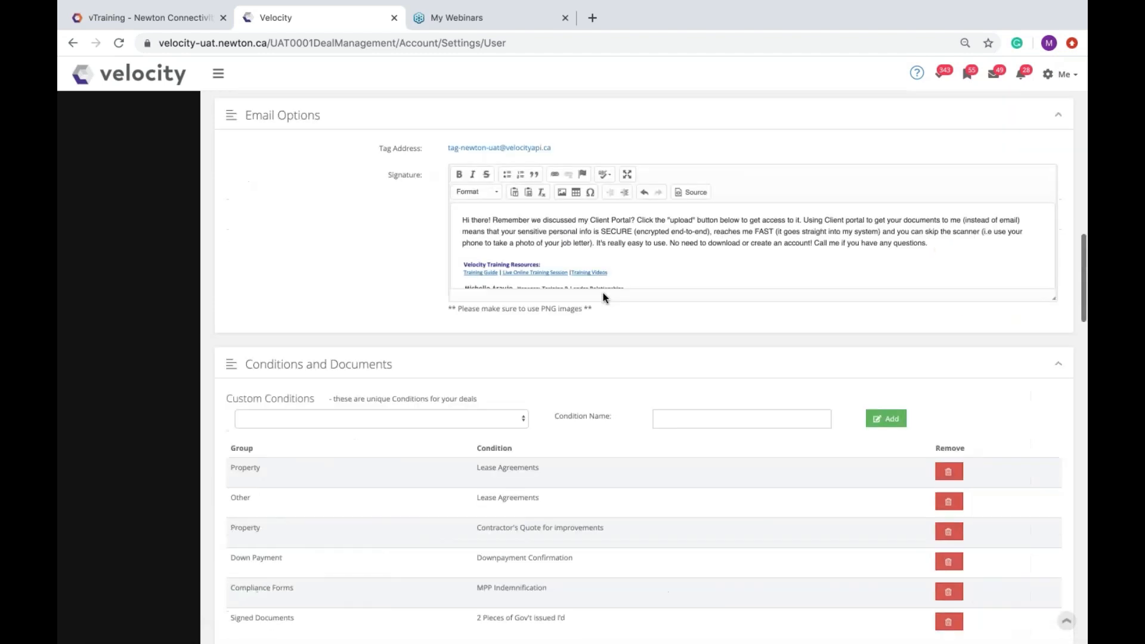
scroll(604, 298, up, 6)
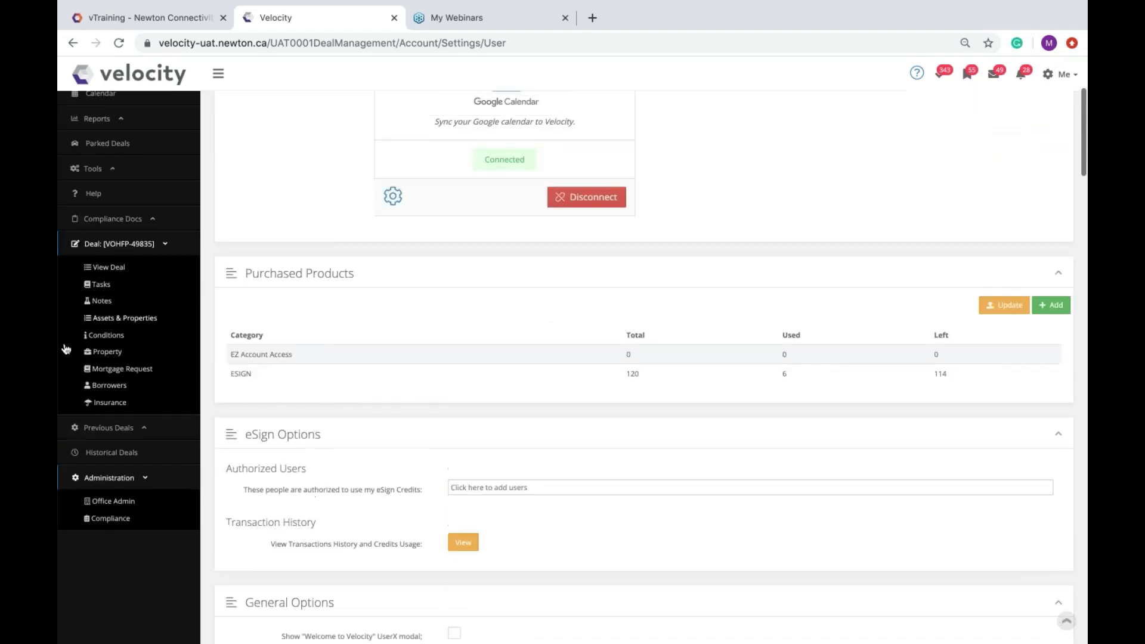
click(104, 339)
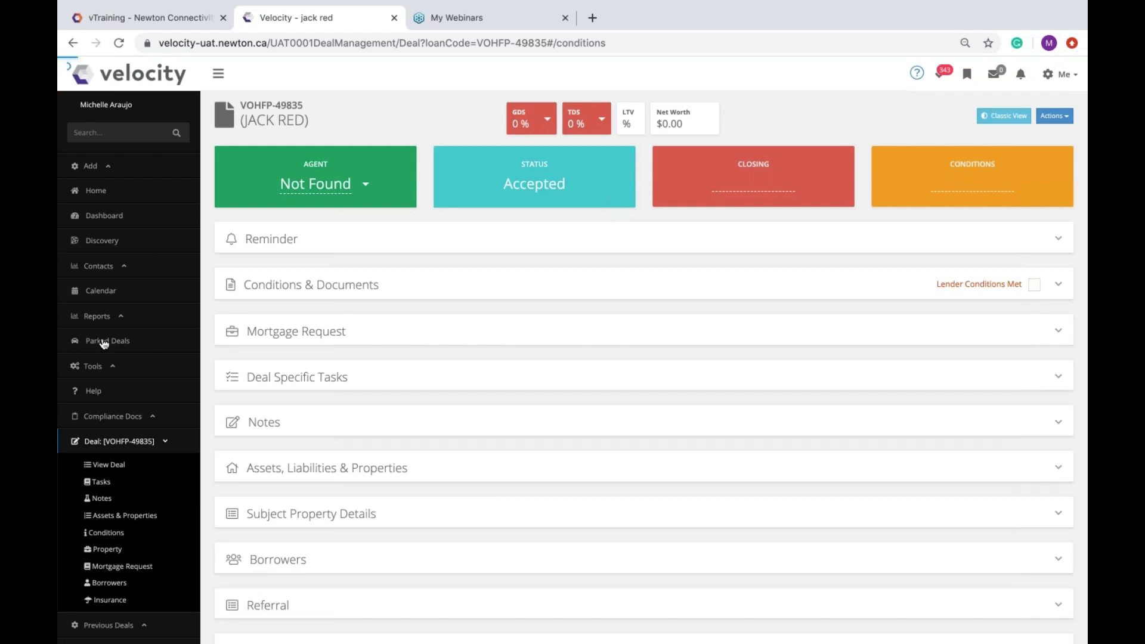
Step: Expand Conditions & Documents to show the Income, Down Payment and Property conditions
scroll(429, 276, down, 4)
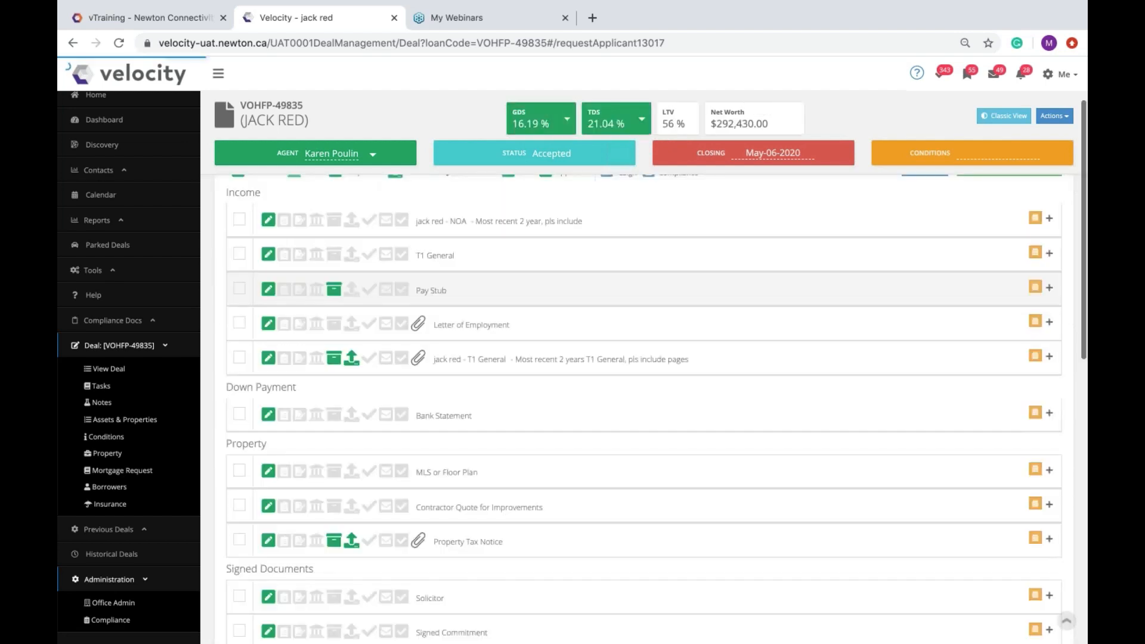
scroll(396, 348, up, 5)
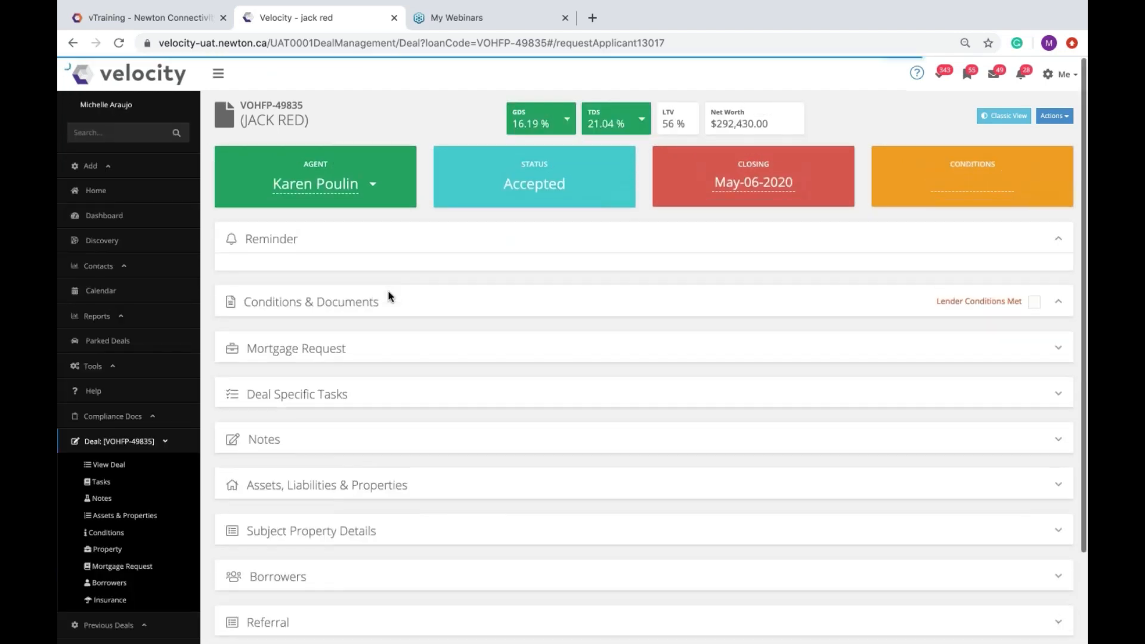
click(402, 306)
scroll(353, 373, down, 4)
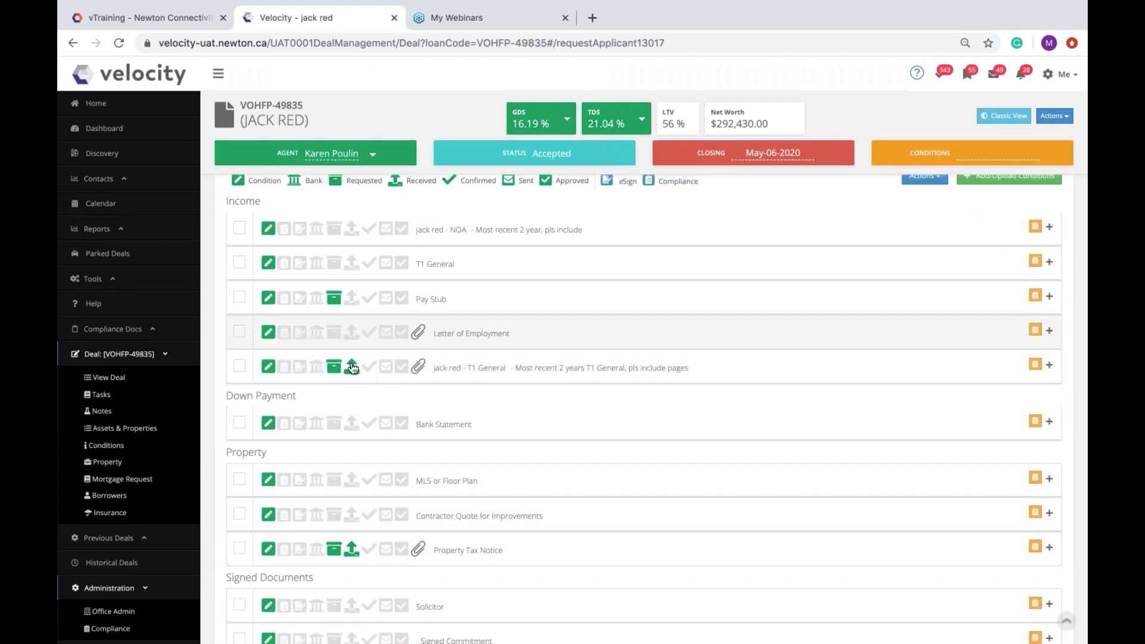
scroll(356, 367, up, 1)
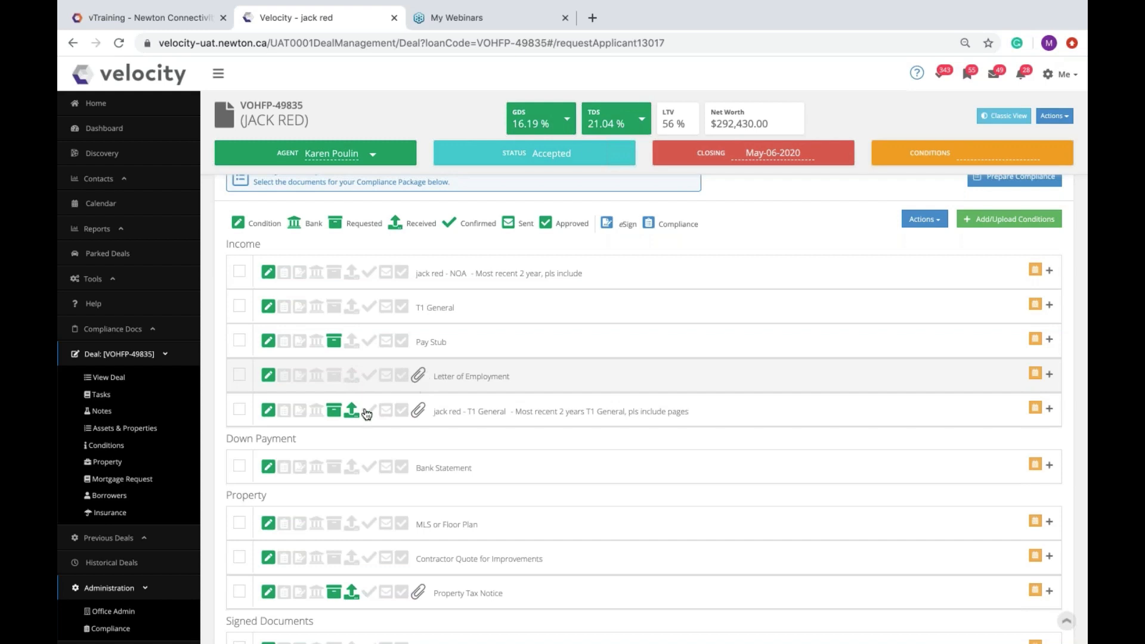
click(490, 414)
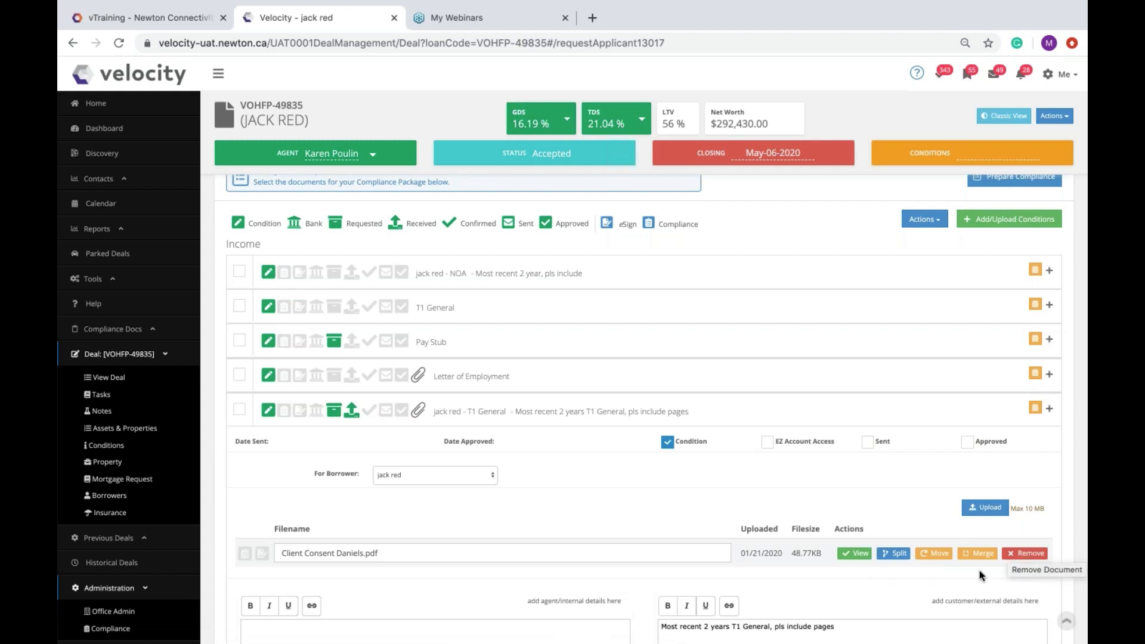
click(934, 554)
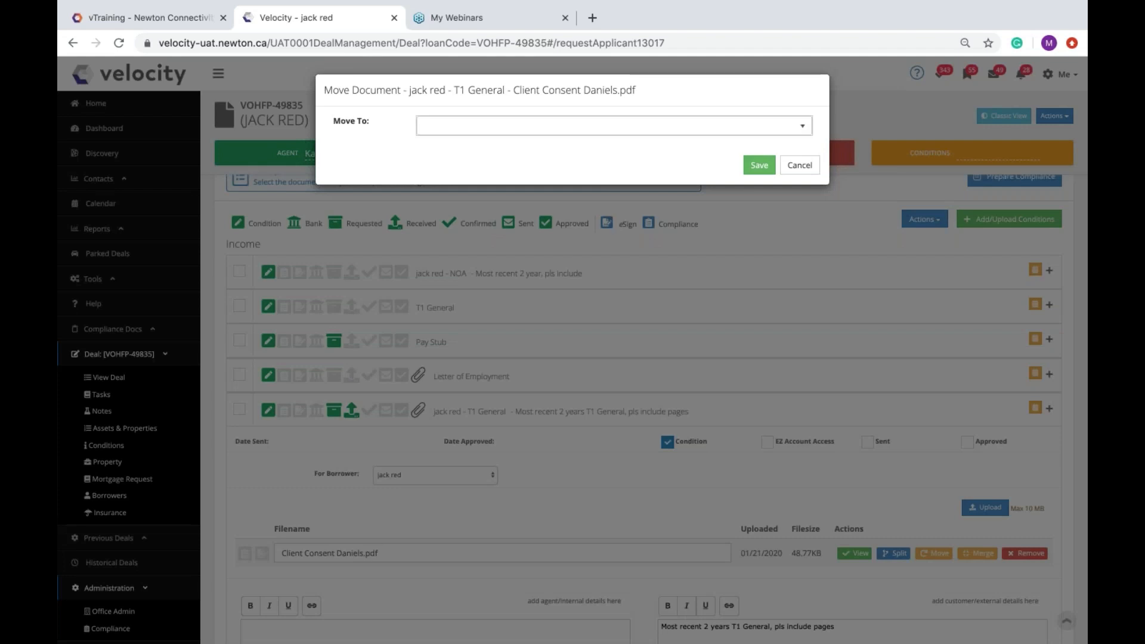
click(559, 126)
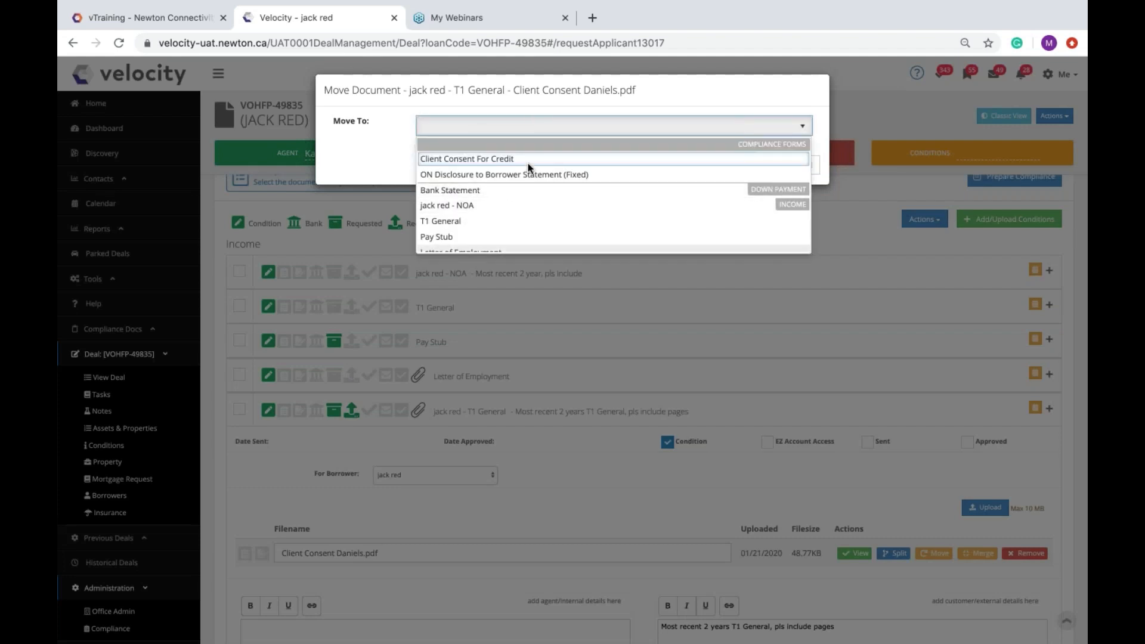
click(672, 95)
click(800, 165)
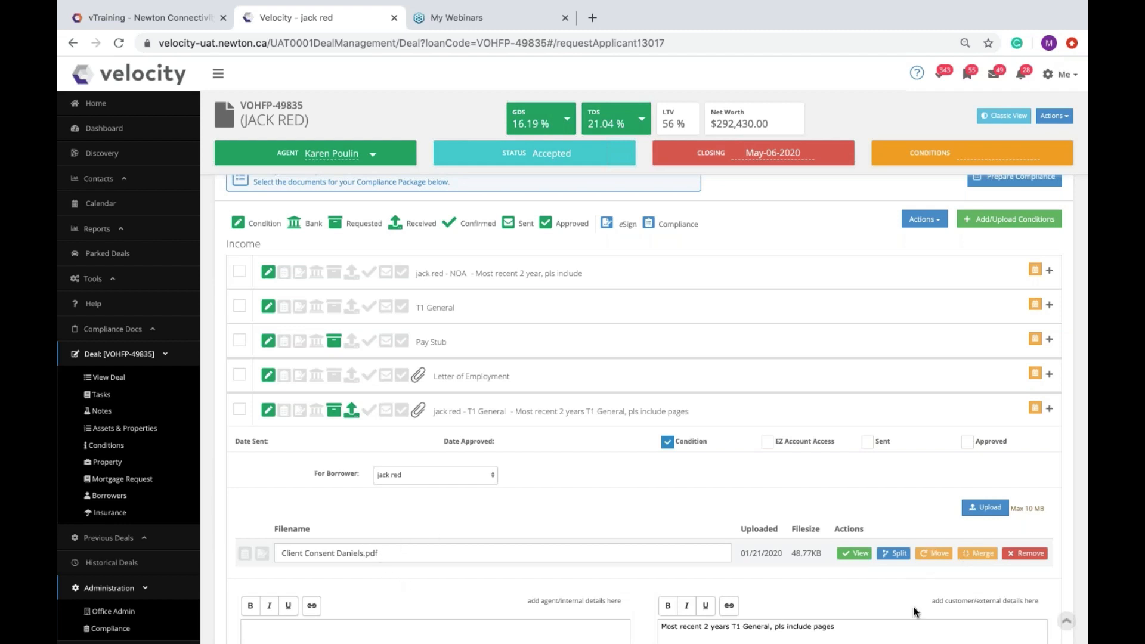
click(982, 554)
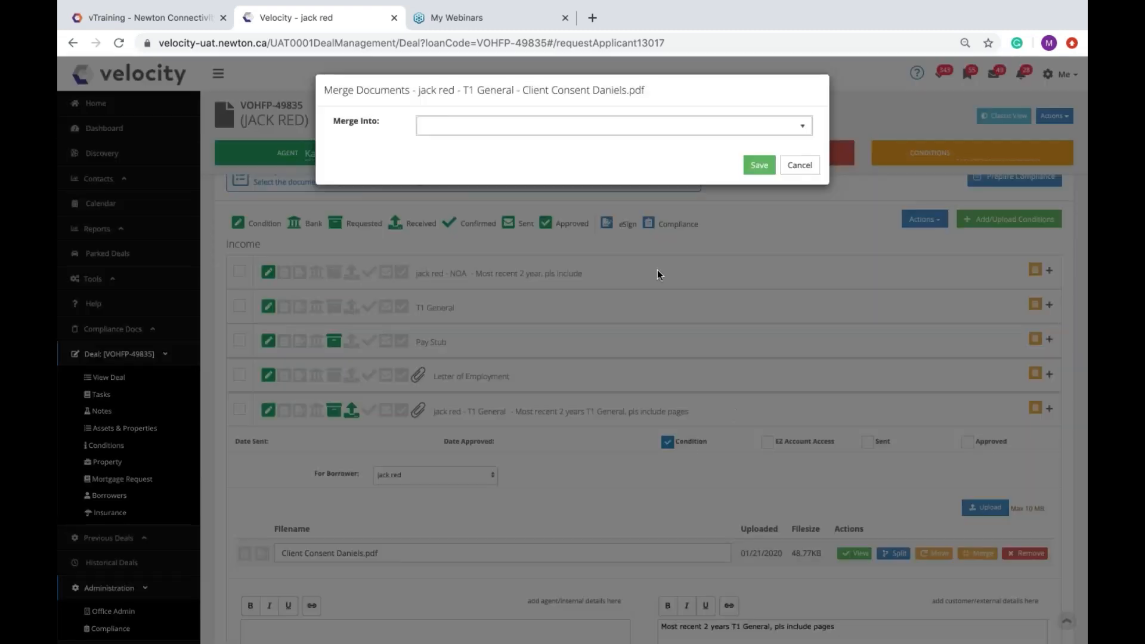
click(799, 165)
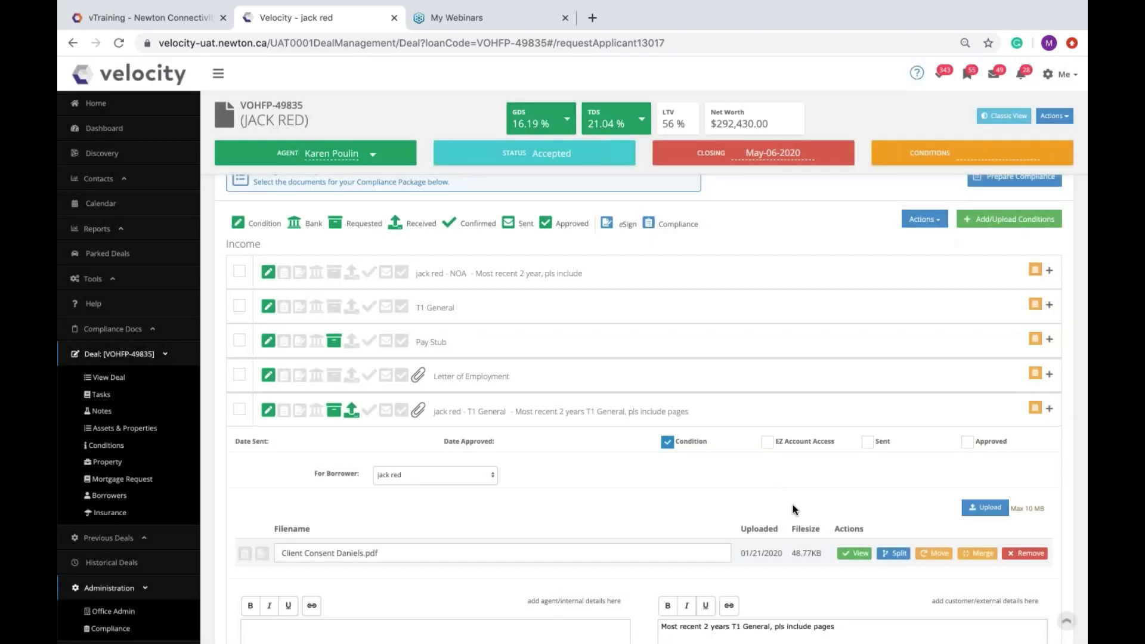
scroll(769, 549, down, 1)
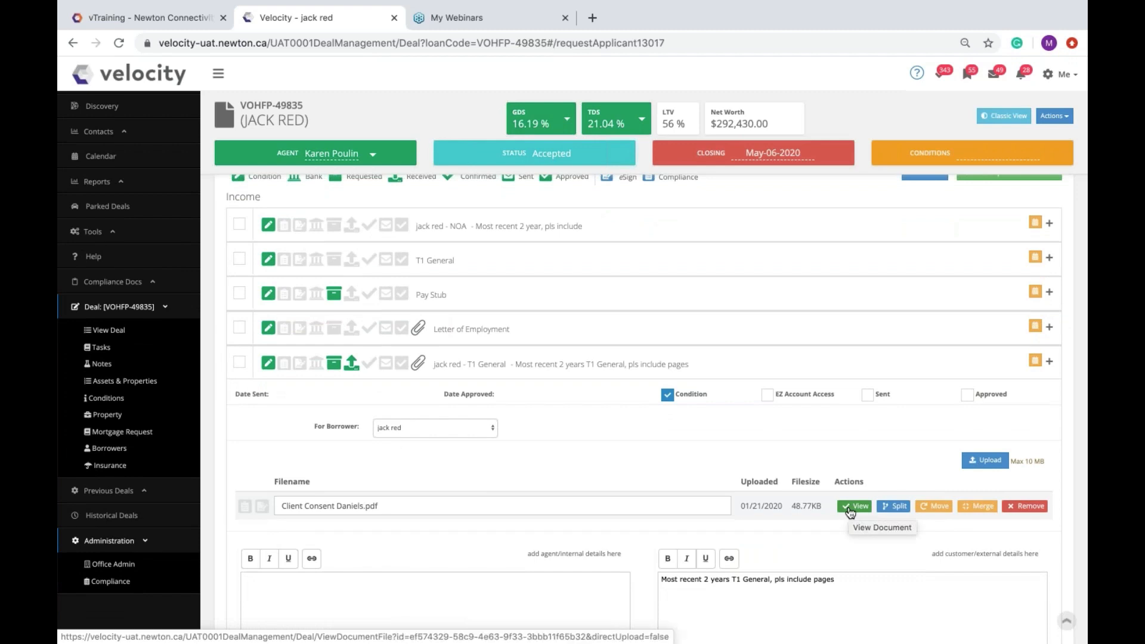
click(895, 507)
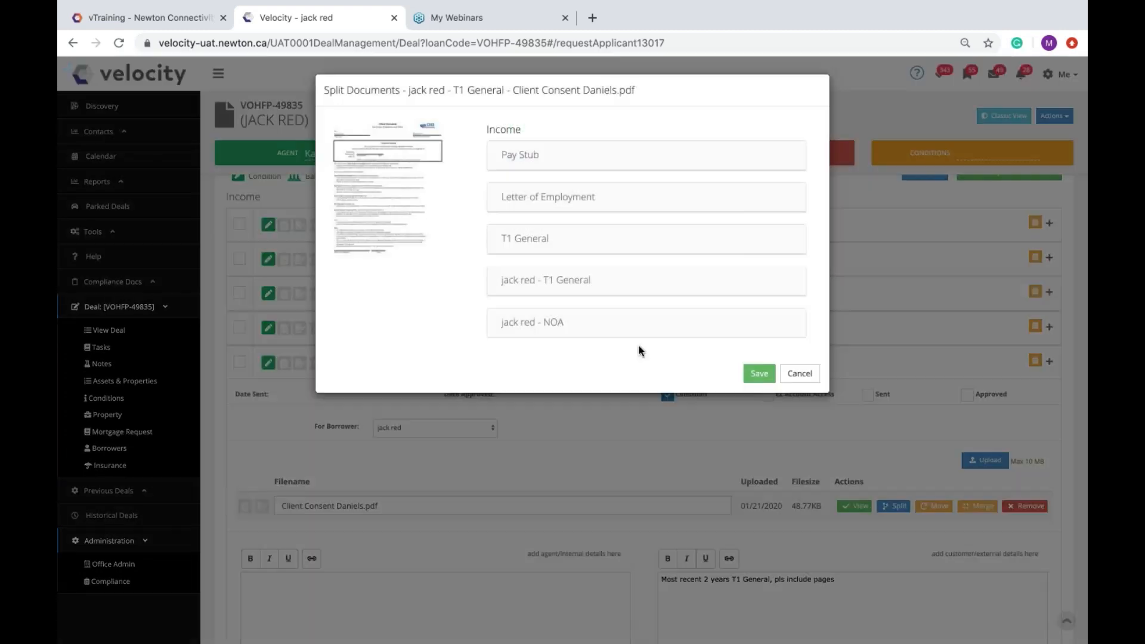
click(800, 374)
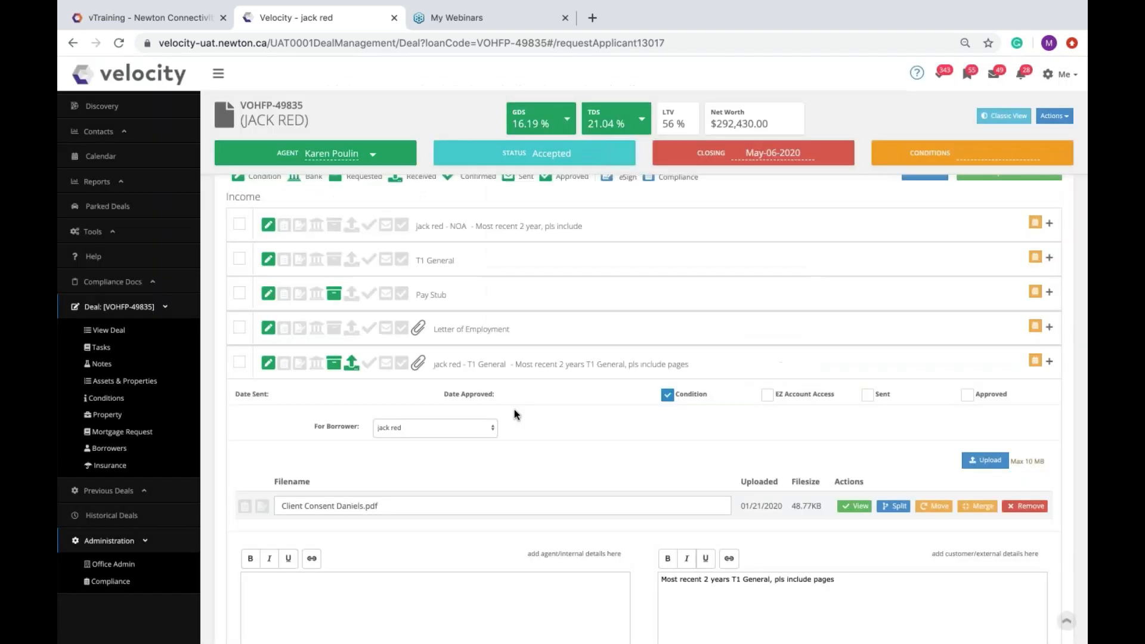
click(514, 364)
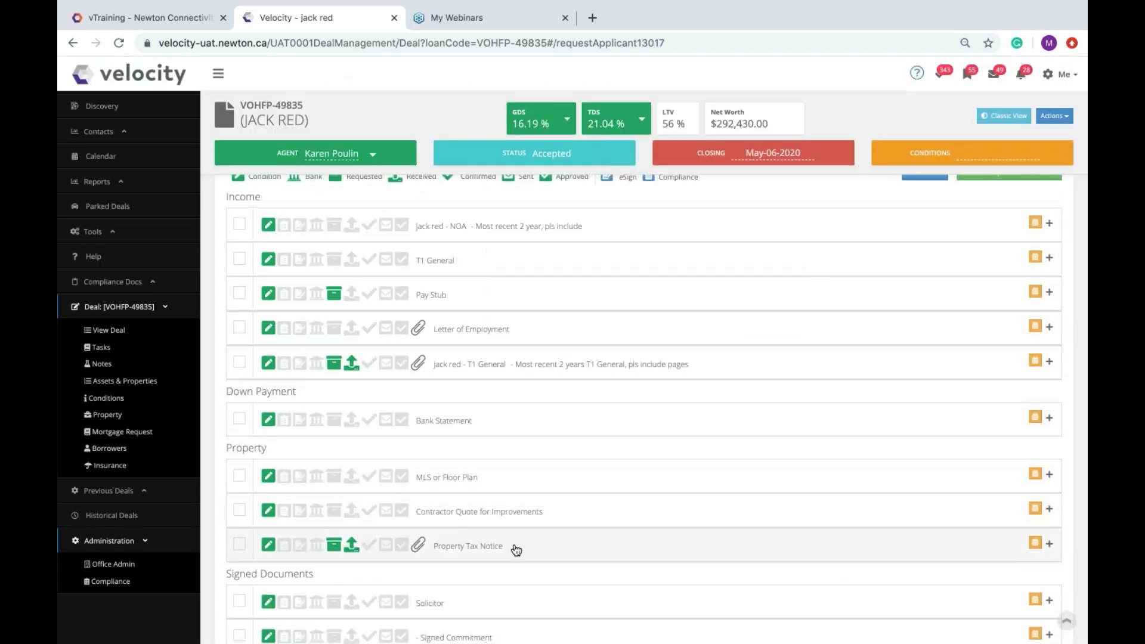
click(516, 547)
scroll(656, 525, down, 3)
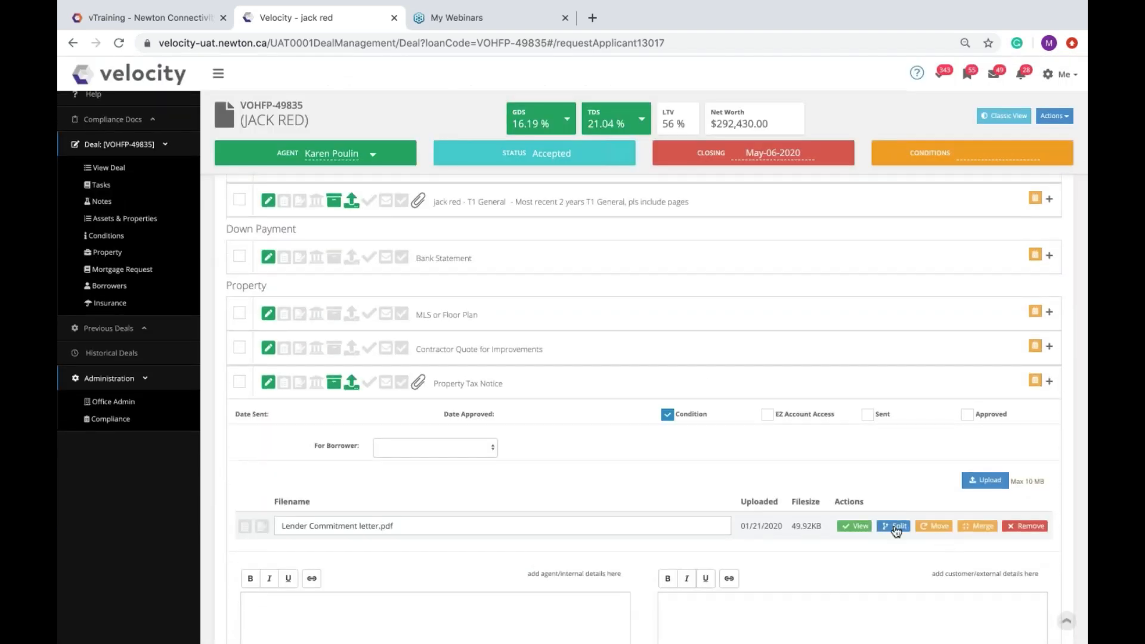
click(896, 527)
scroll(440, 294, down, 5)
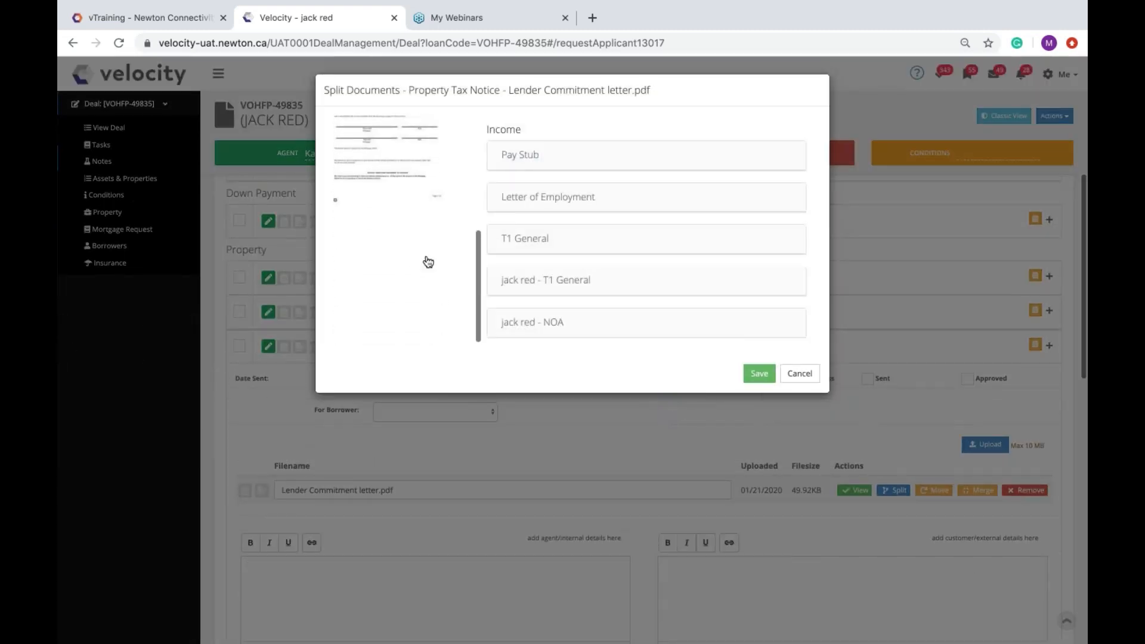
drag(374, 186, 668, 242)
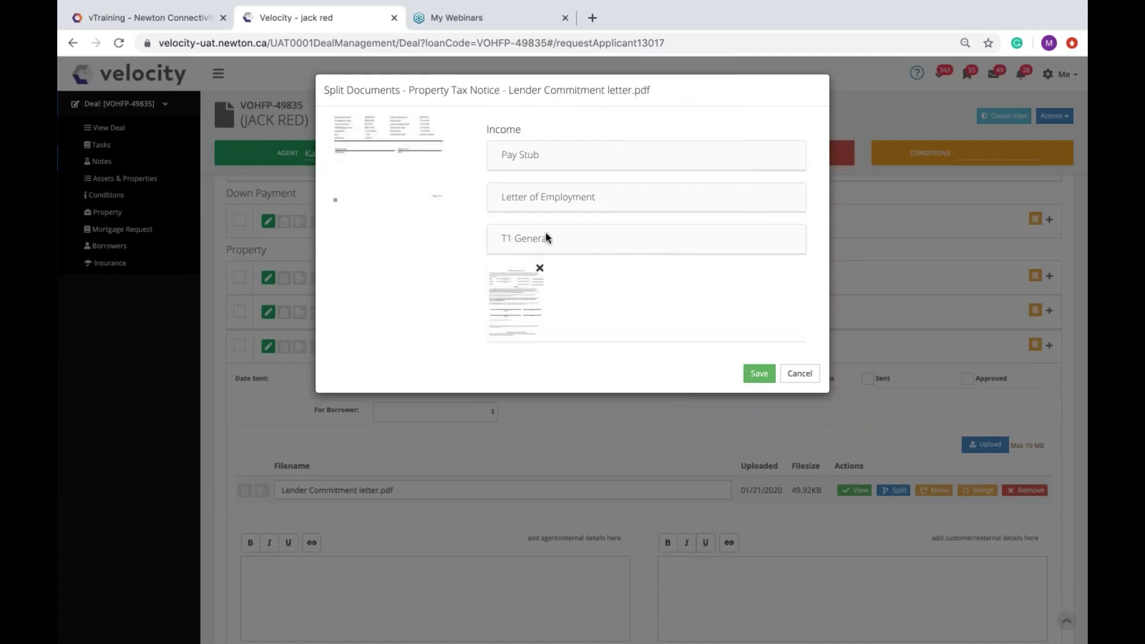
click(568, 155)
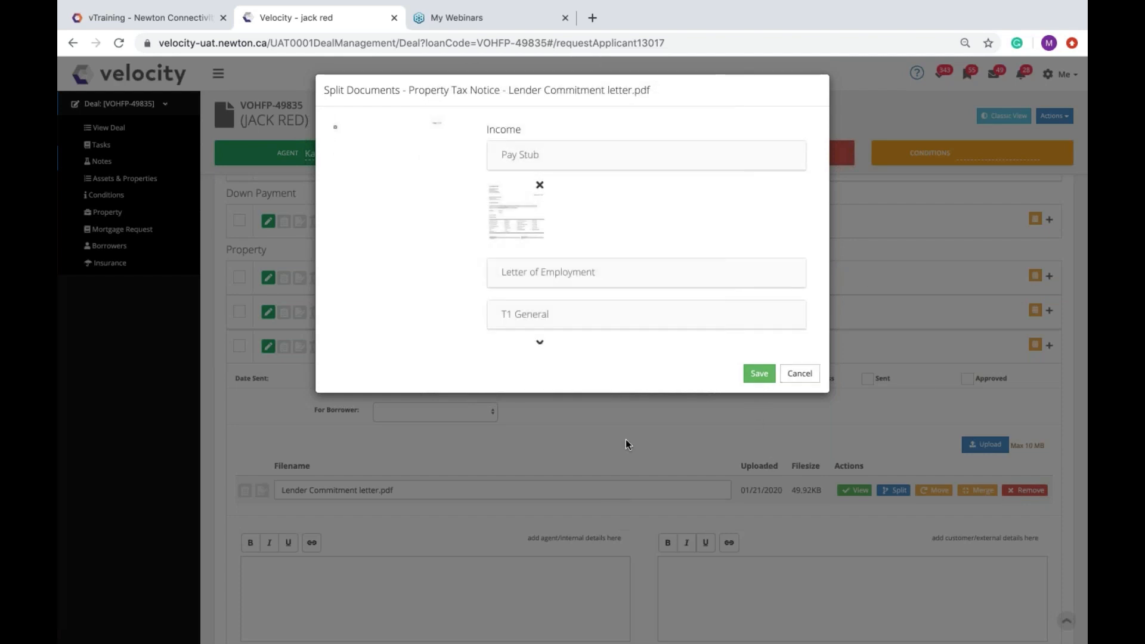
click(811, 380)
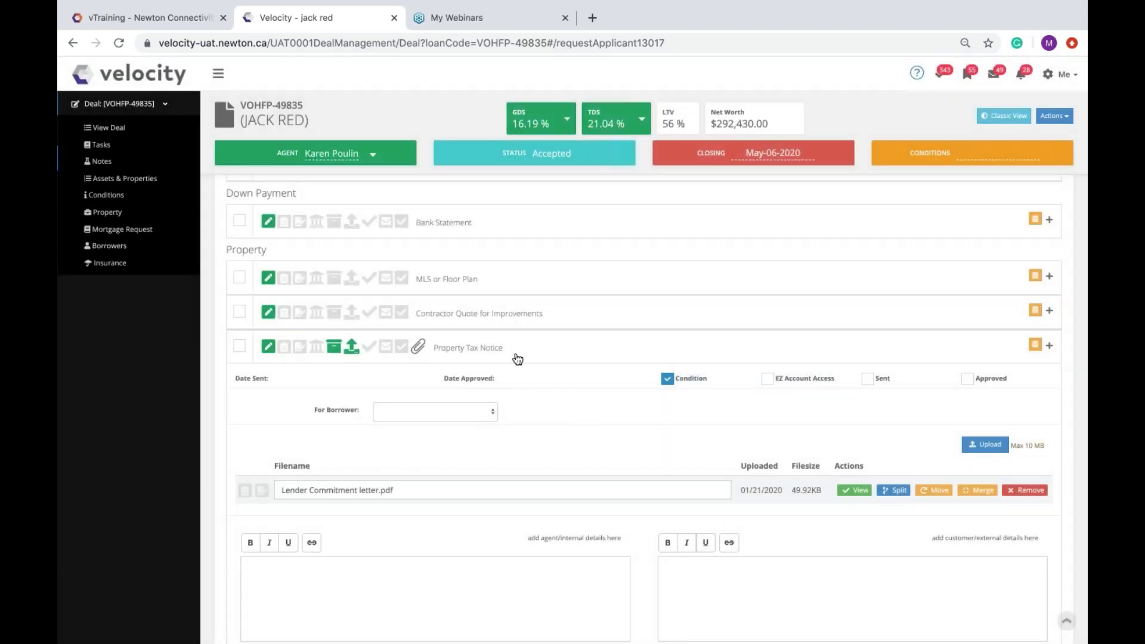
click(518, 357)
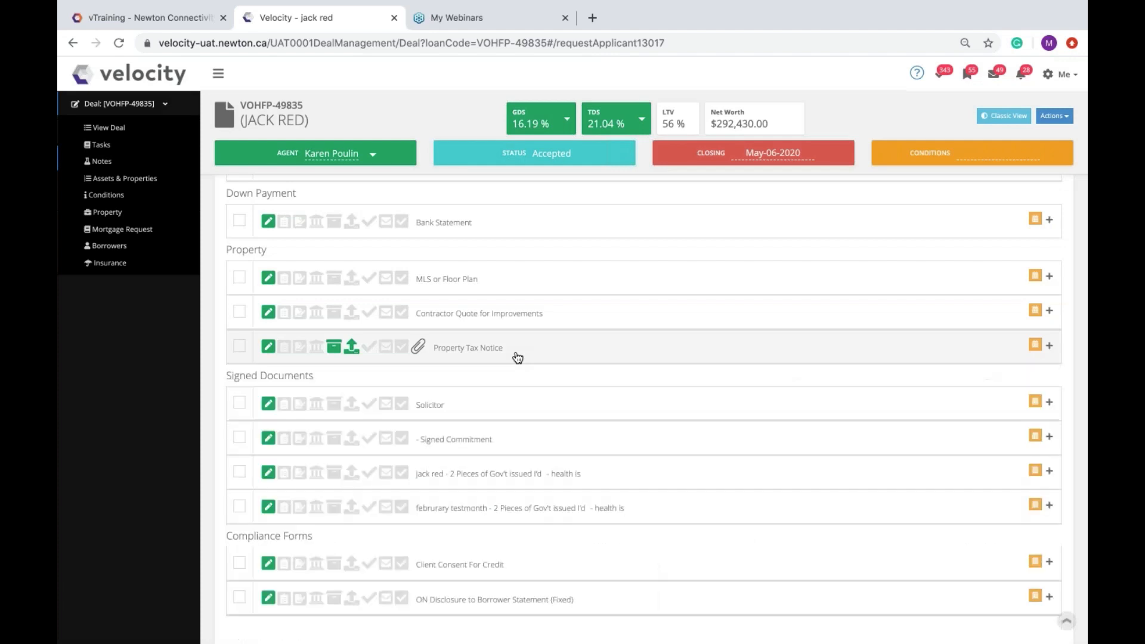
Step: Confirm the Property Tax Notice, tick rows for the compliance package, and switch to vTraining
click(367, 350)
scroll(477, 352, up, 2)
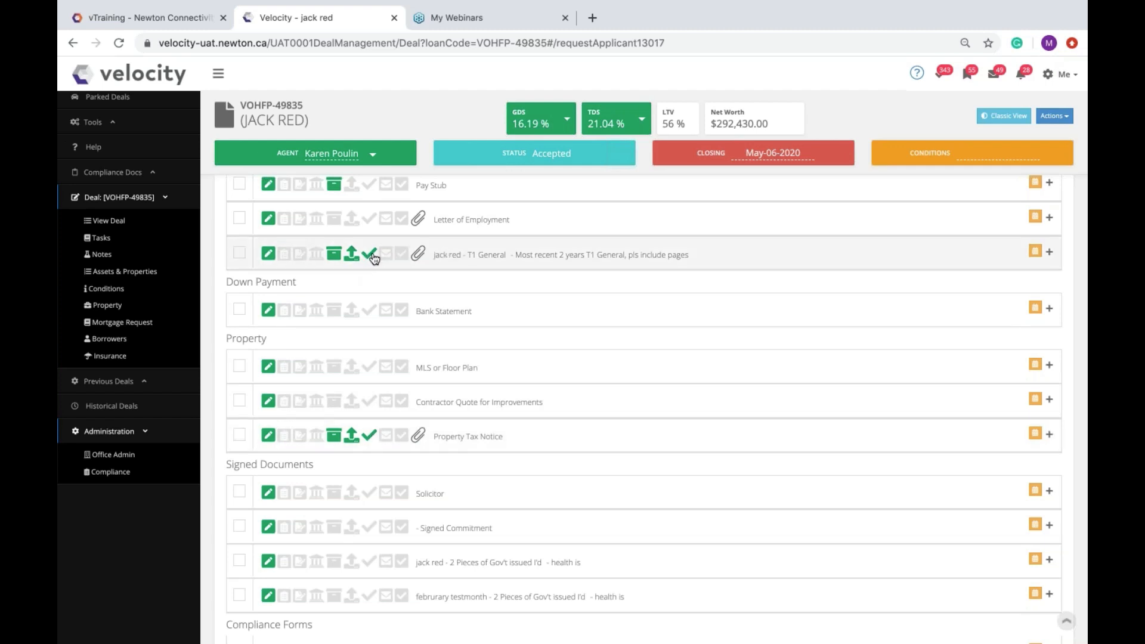
click(367, 438)
scroll(744, 229, up, 1)
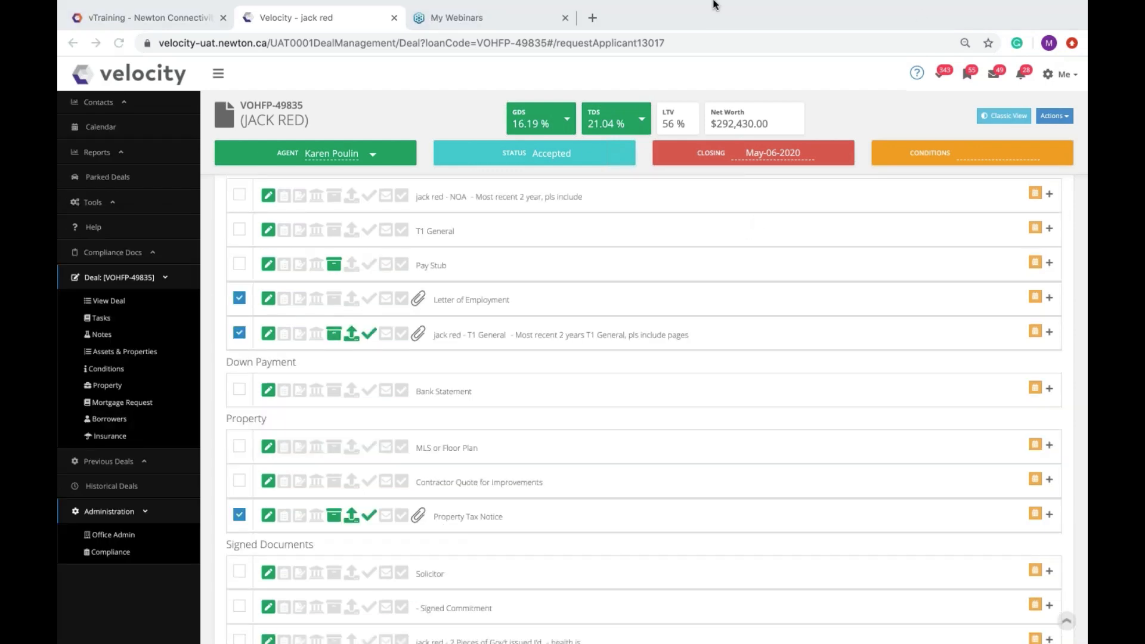
mouse_move(820, 5)
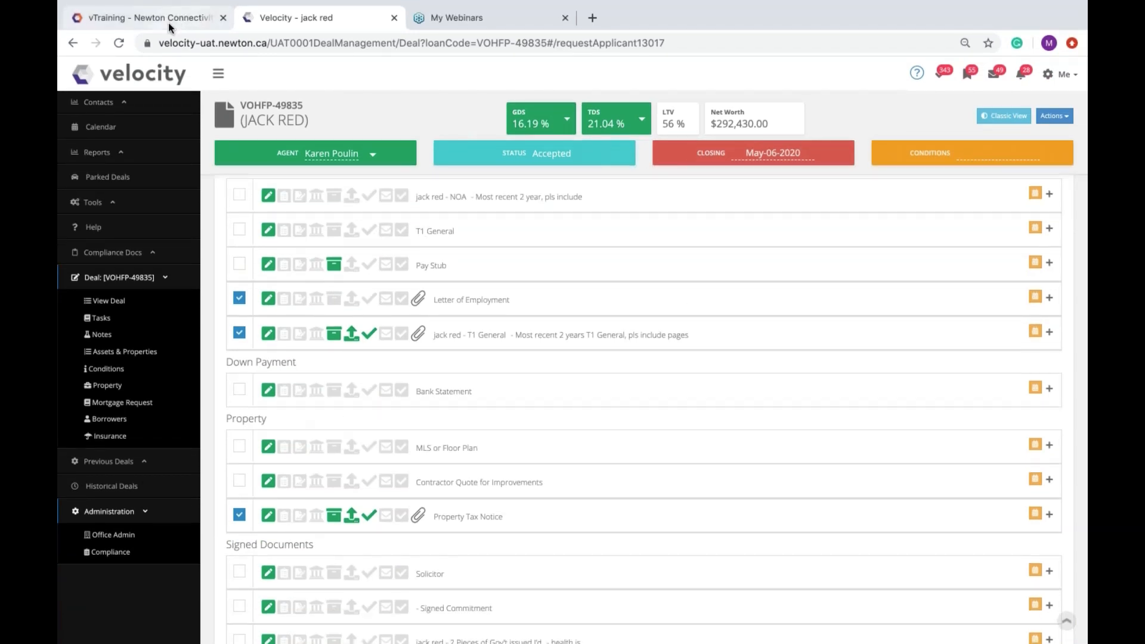
click(169, 18)
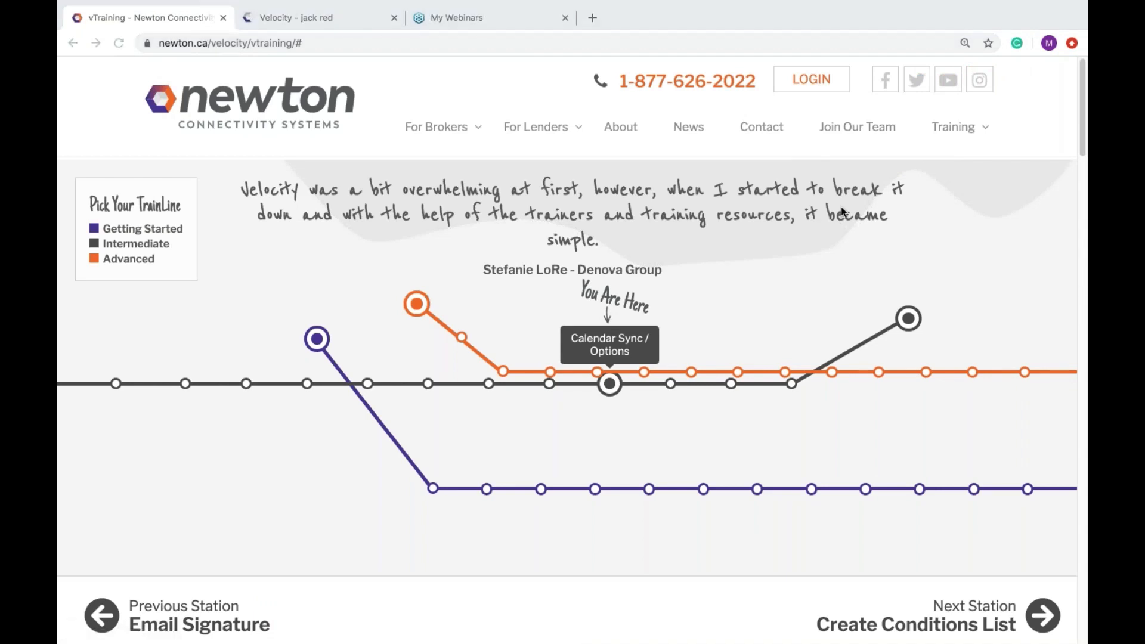
Step: Open the Intermediate Client Portal station from the training map and scroll to its benefits
click(969, 128)
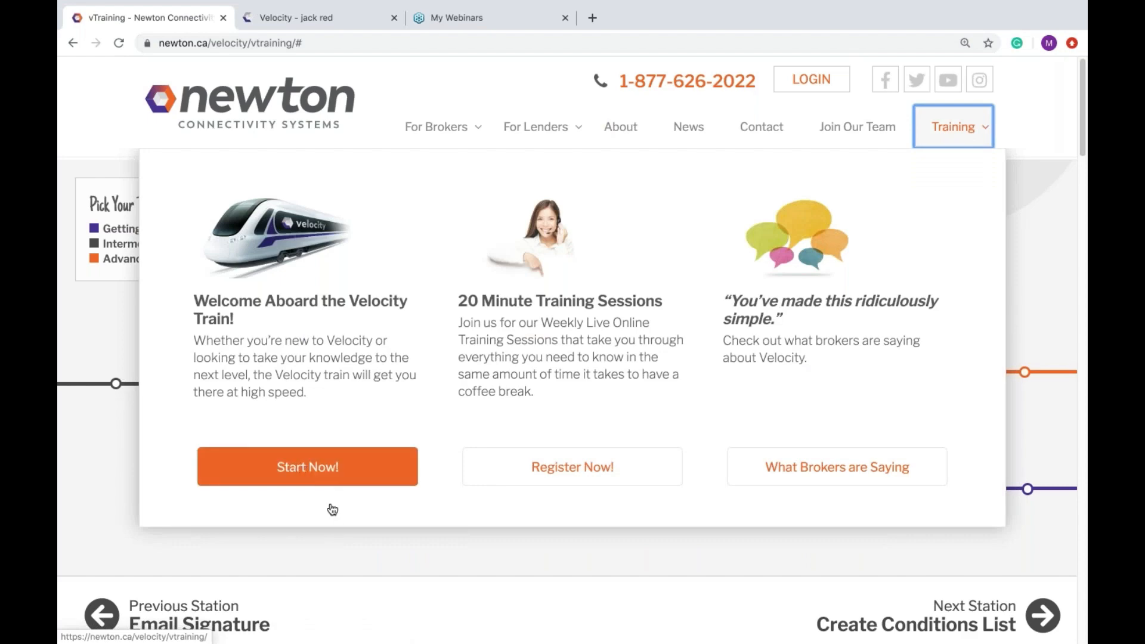
scroll(500, 545, down, 8)
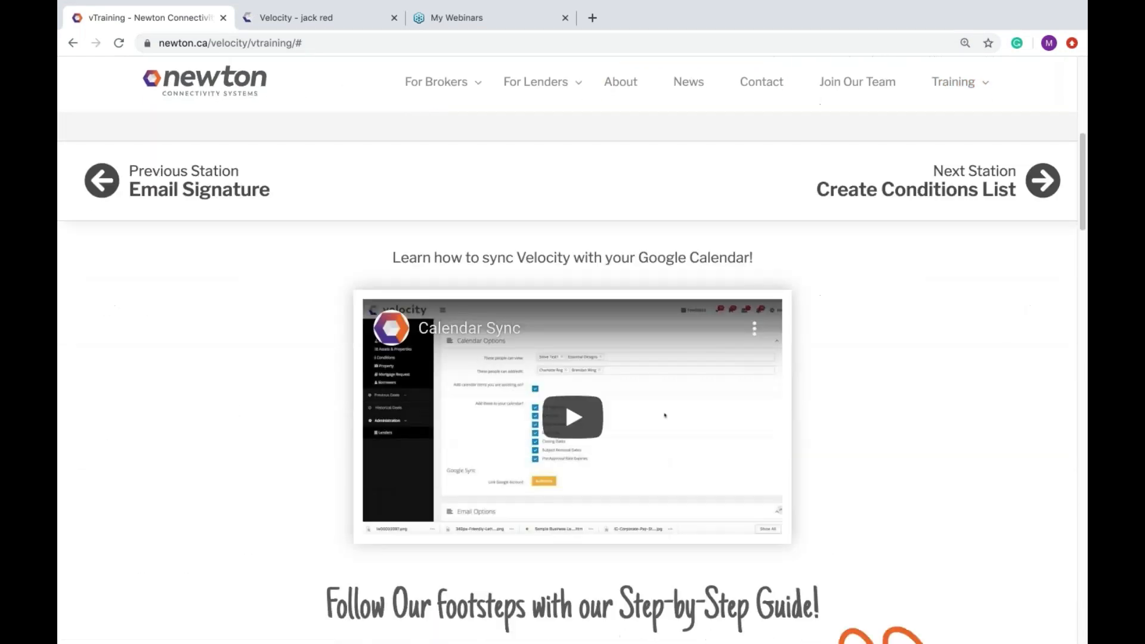
scroll(665, 394, down, 13)
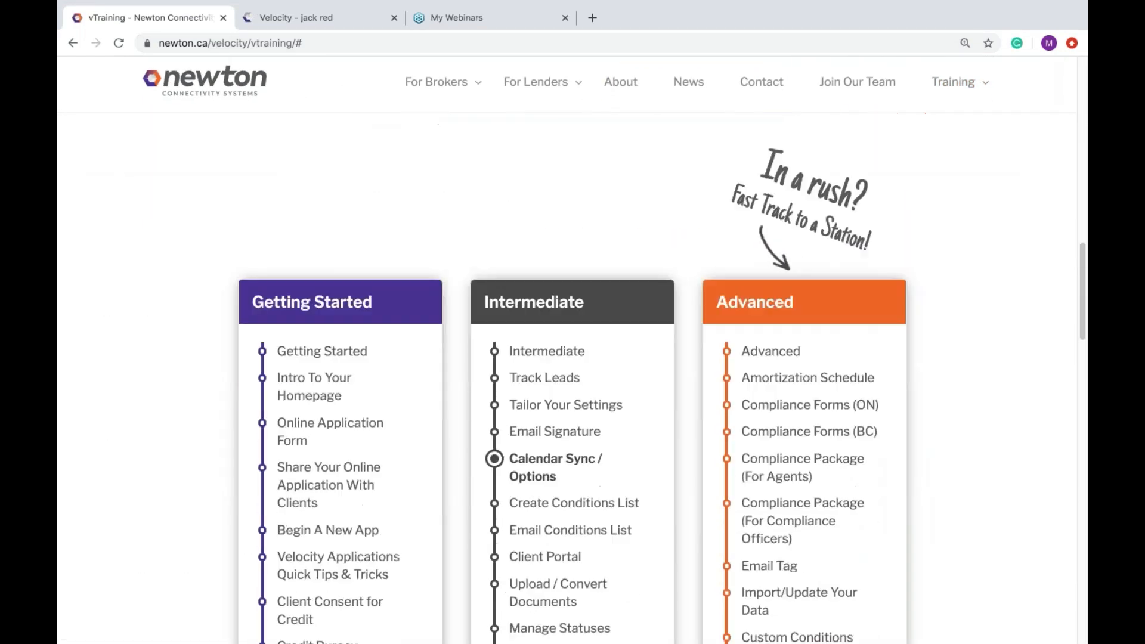
click(556, 395)
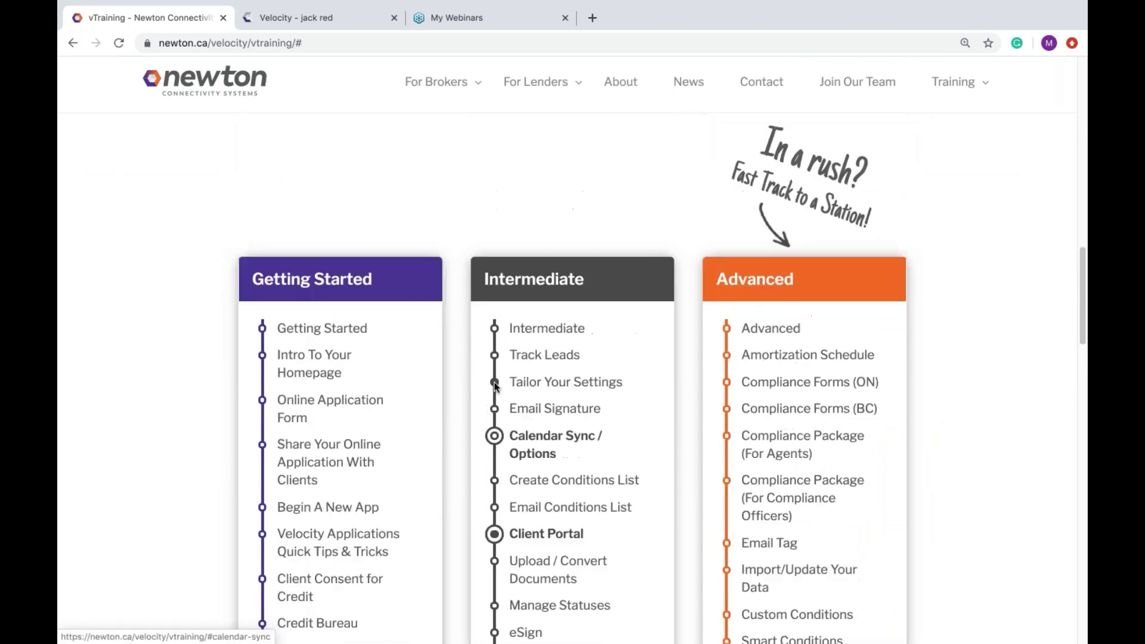
scroll(543, 439, down, 7)
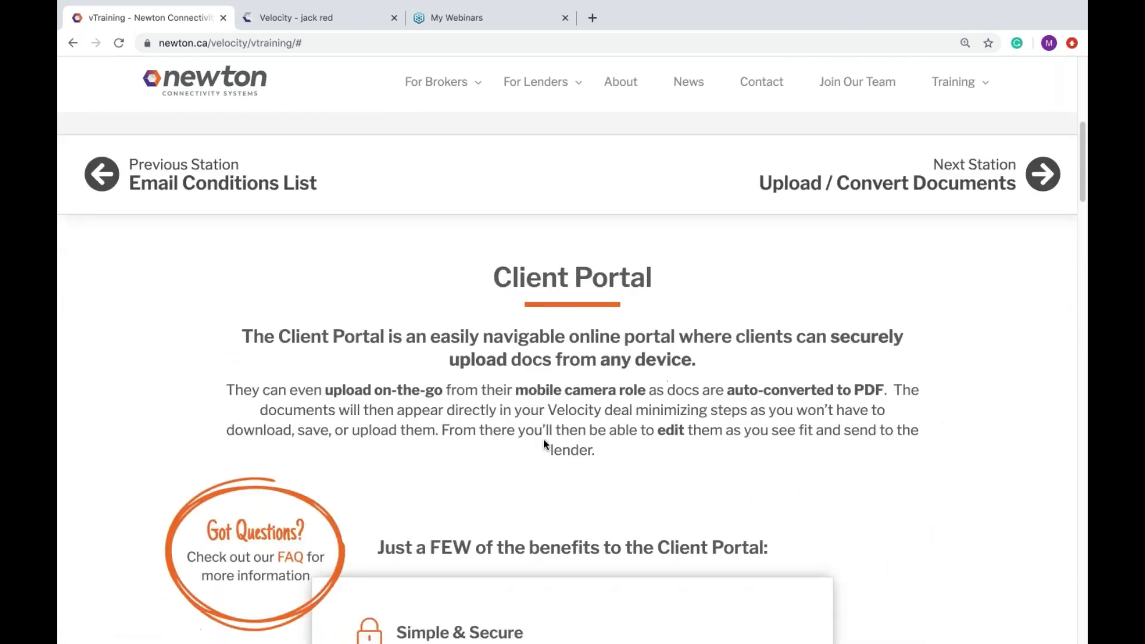
scroll(572, 380, down, 1)
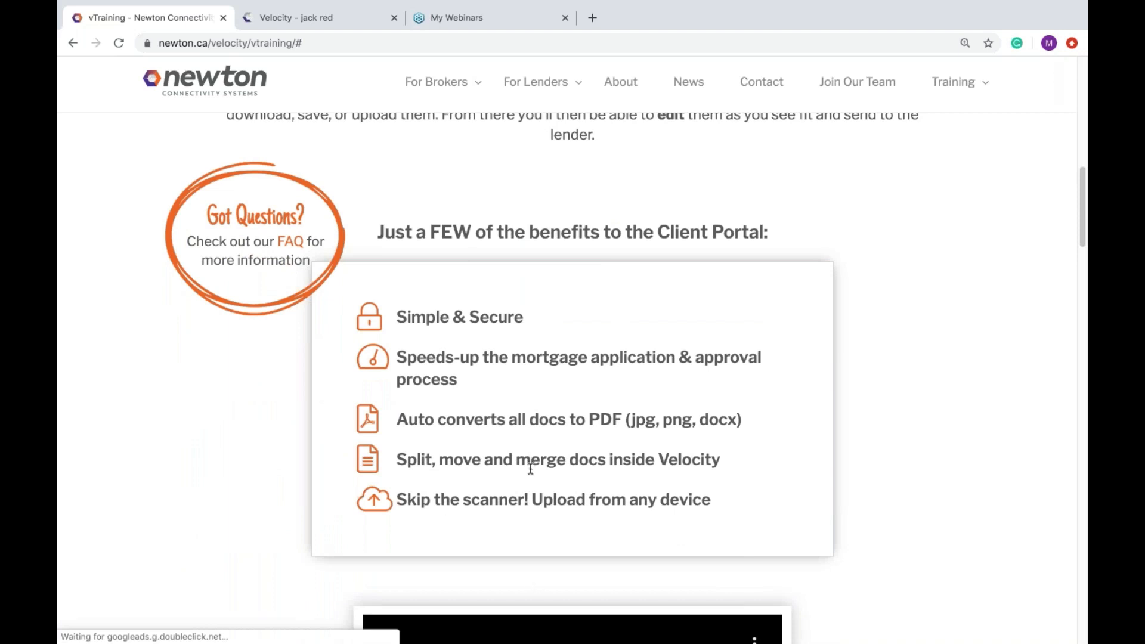
scroll(530, 468, down, 4)
scroll(530, 468, down, 4)
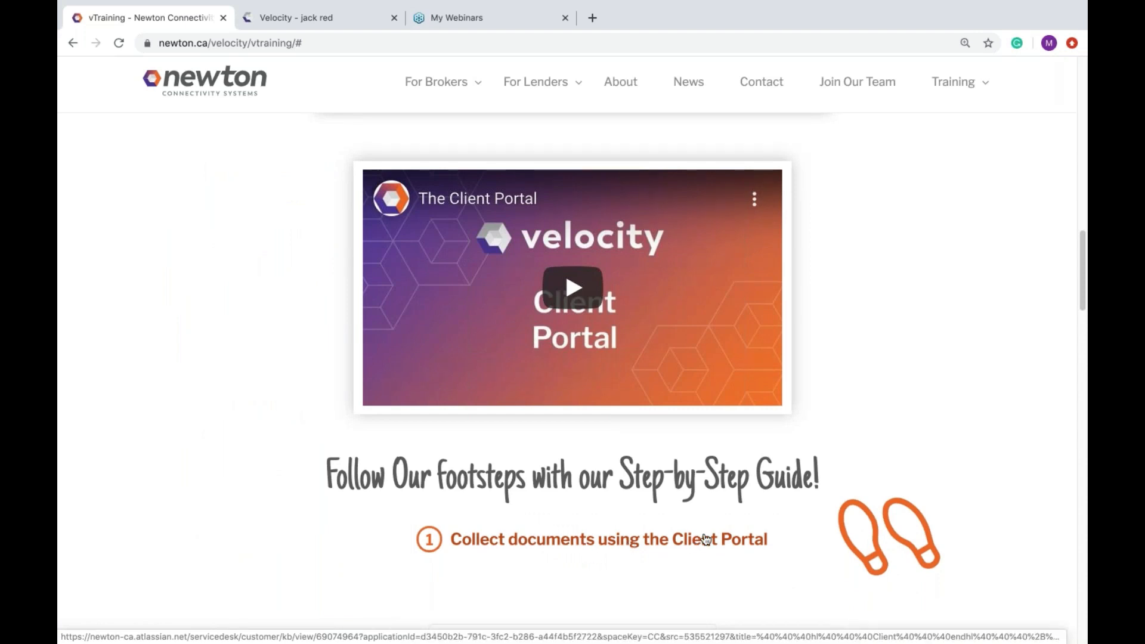
scroll(708, 539, up, 1)
scroll(1076, 221, up, 8)
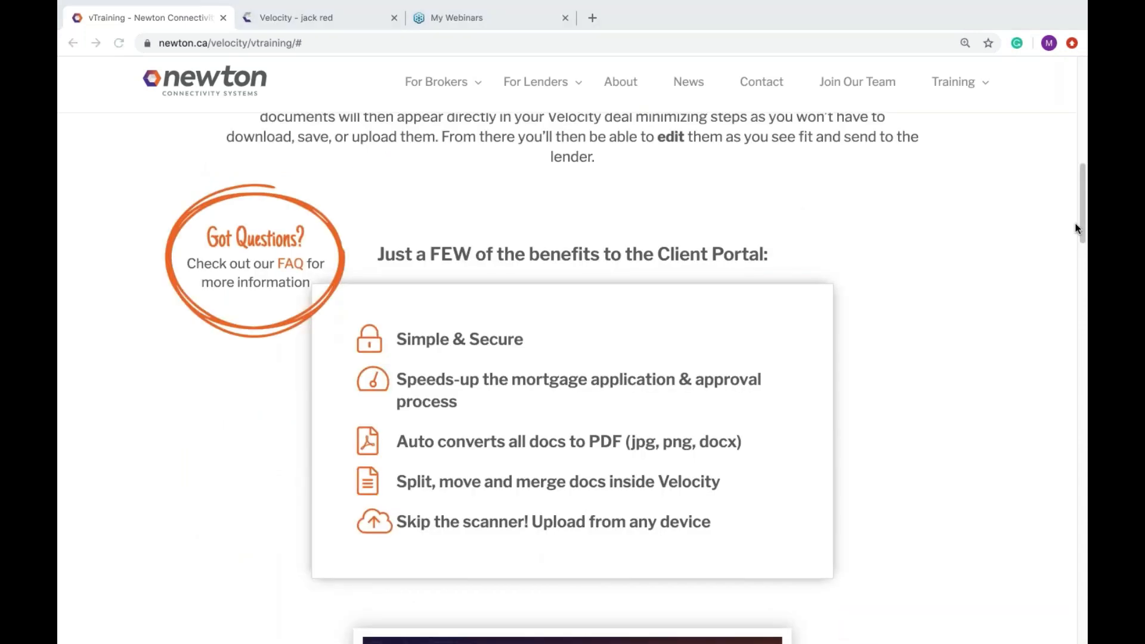